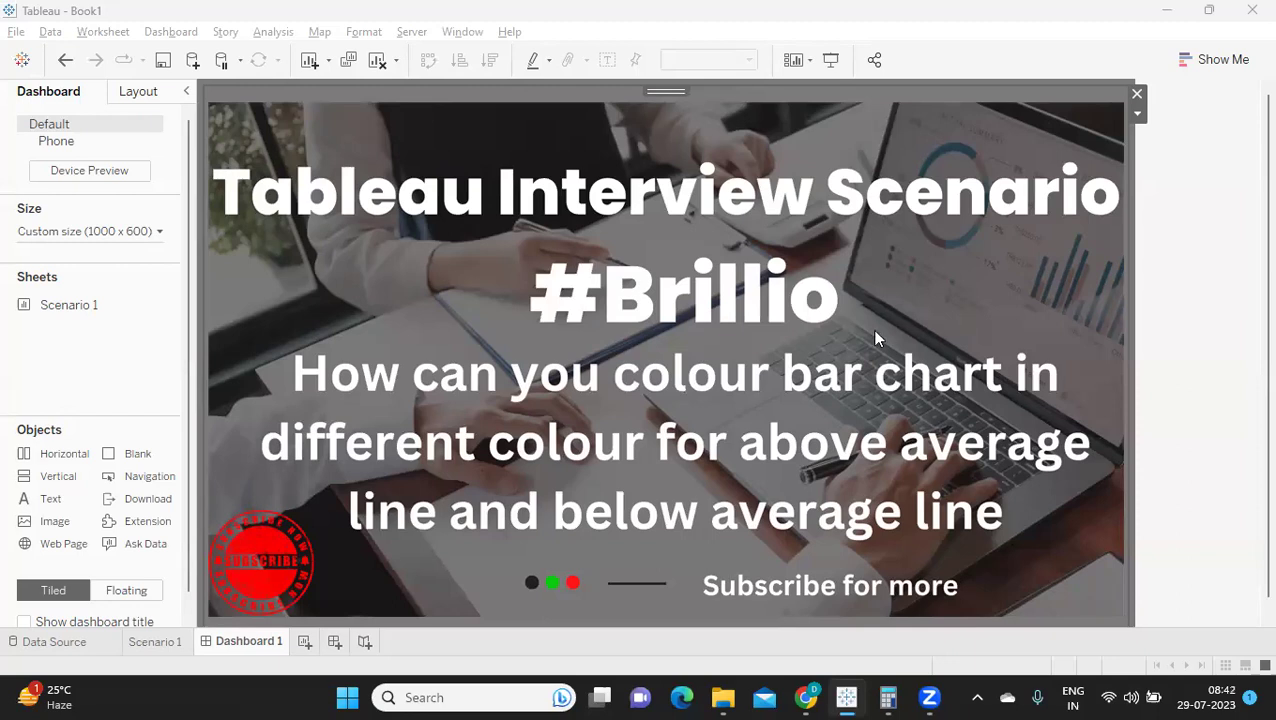
# - On the Scenario 1 sheet, put Category on Columns and drill down to Sub-Category
pyautogui.click(154, 643)
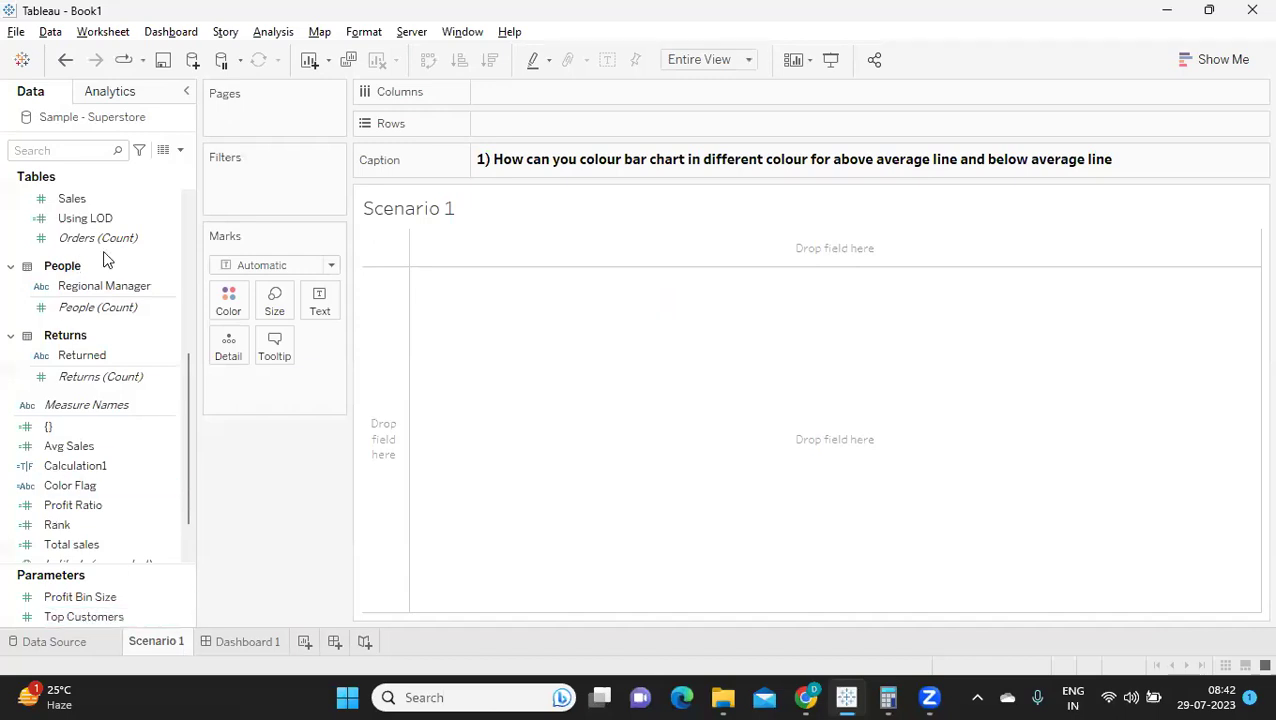
pyautogui.scroll(6, 157, 335)
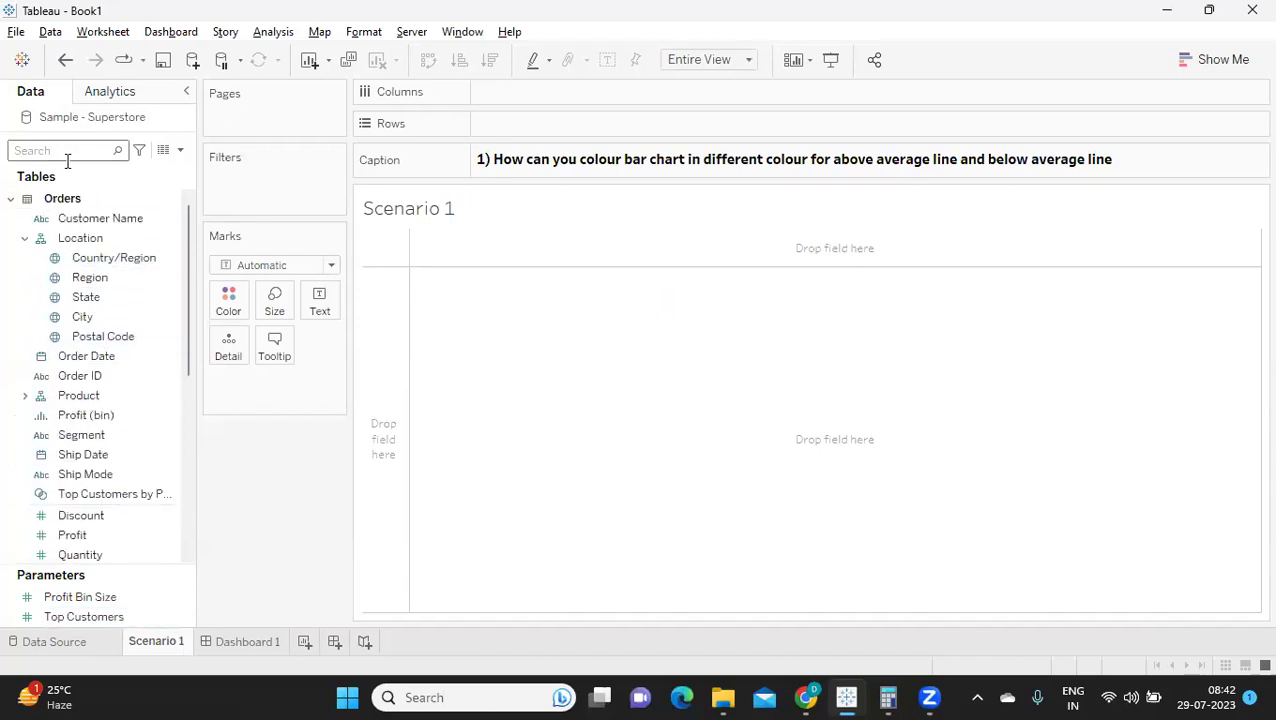
pyautogui.write('s')
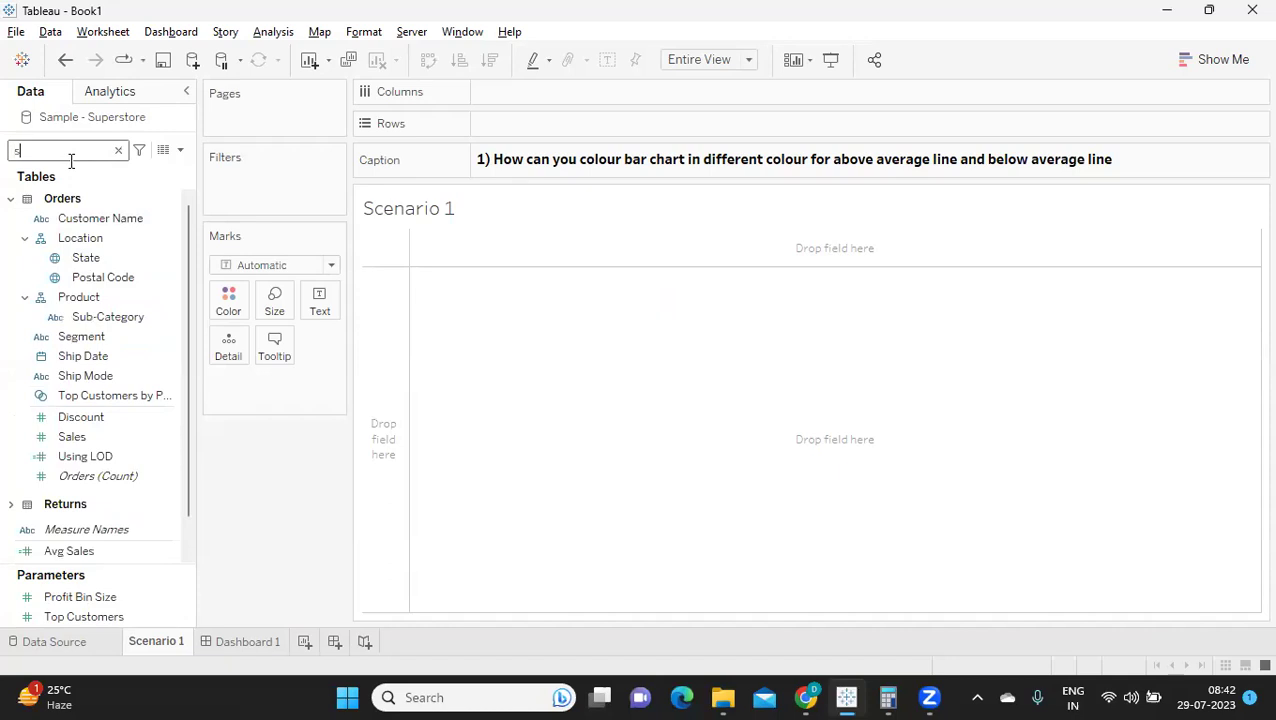
pyautogui.press('BackSpace')
pyautogui.write('ca')
pyautogui.moveTo(105, 258); pyautogui.dragTo(572, 92)
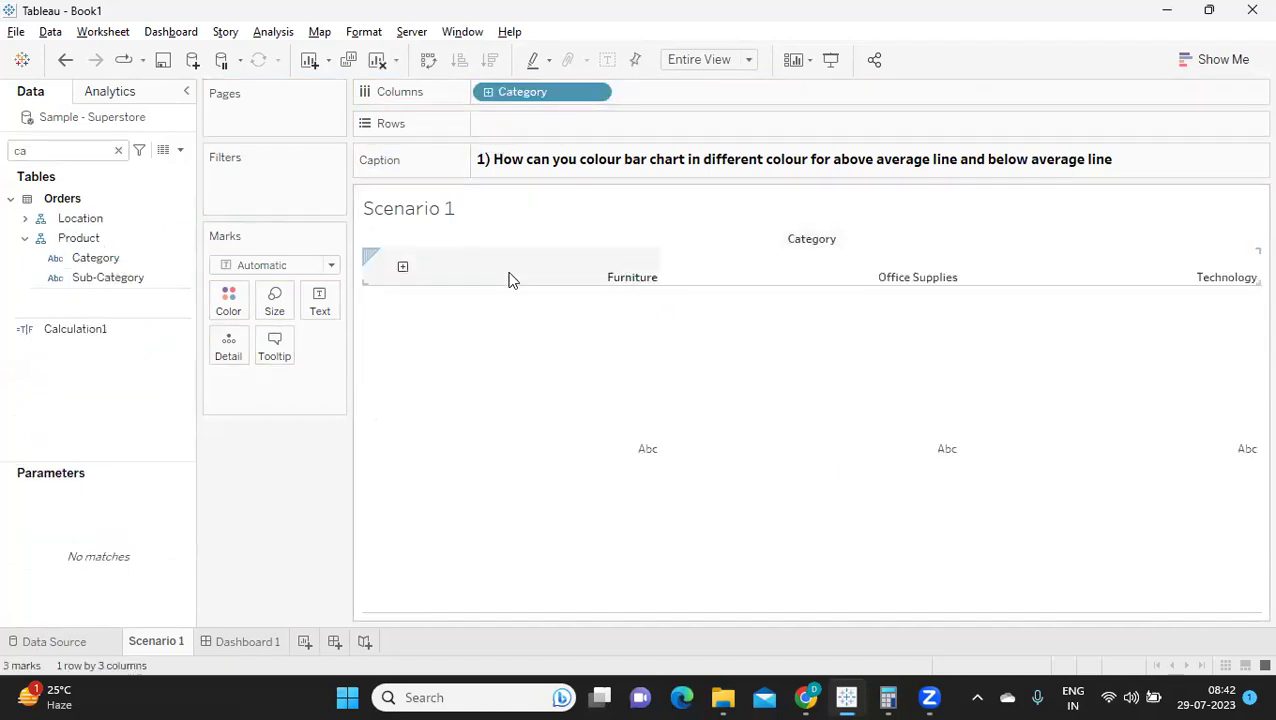
pyautogui.click(488, 92)
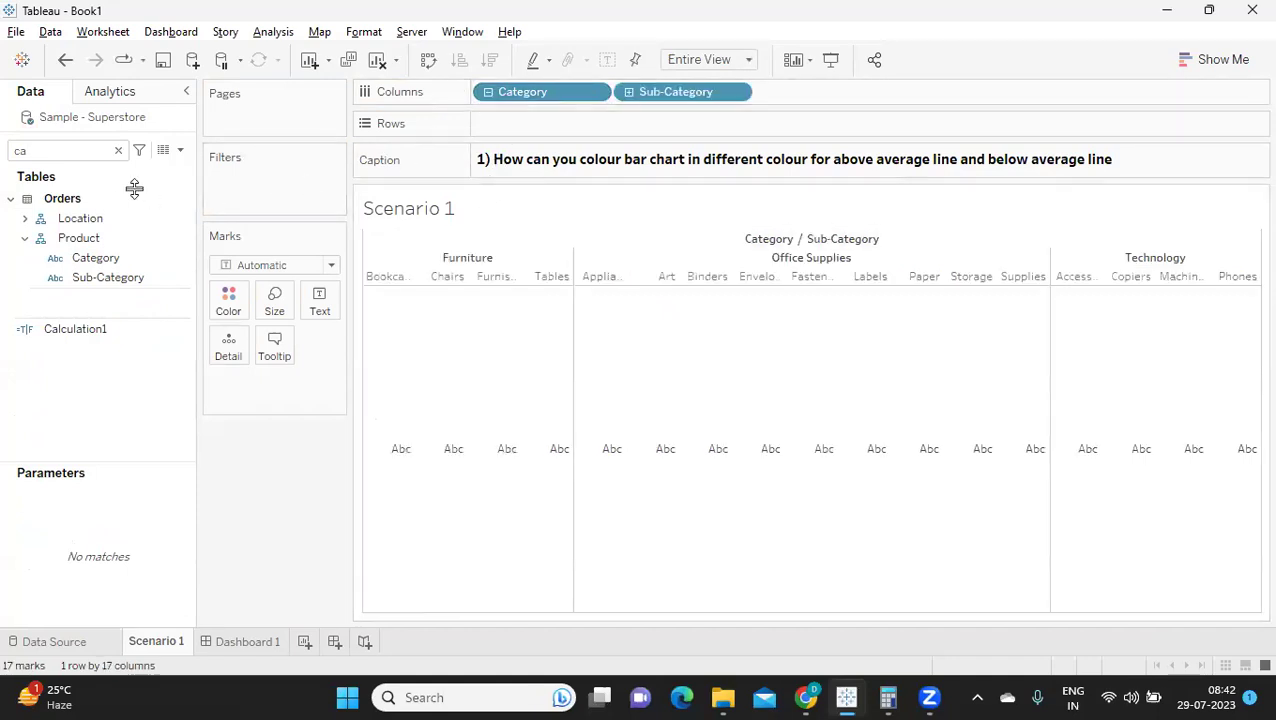
# - Add Sales to Rows so each sub-category gets a SUM(Sales) bar
pyautogui.doubleClick(99, 153)
pyautogui.write('sa')
pyautogui.moveTo(94, 231); pyautogui.dragTo(620, 128)
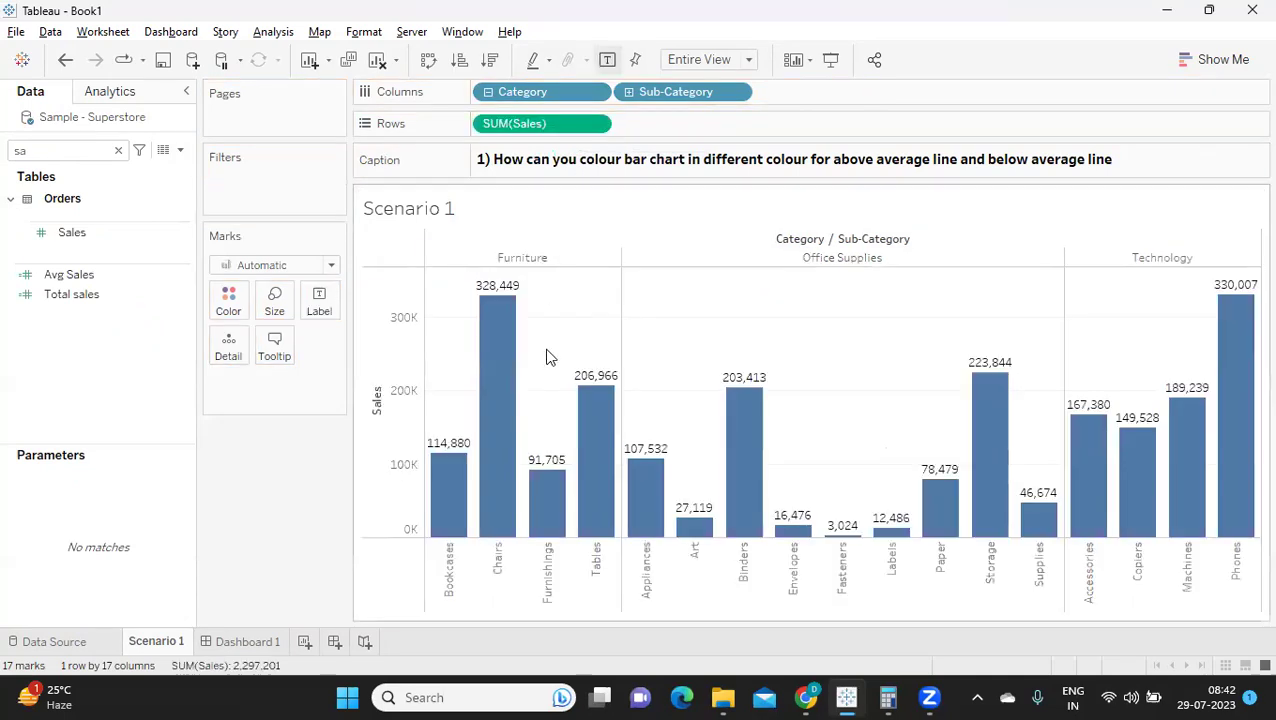
# - Add an average reference line on Sales, with dark grey fill above and blue fill below
pyautogui.click(107, 92)
pyautogui.moveTo(105, 433); pyautogui.dragTo(546, 275)
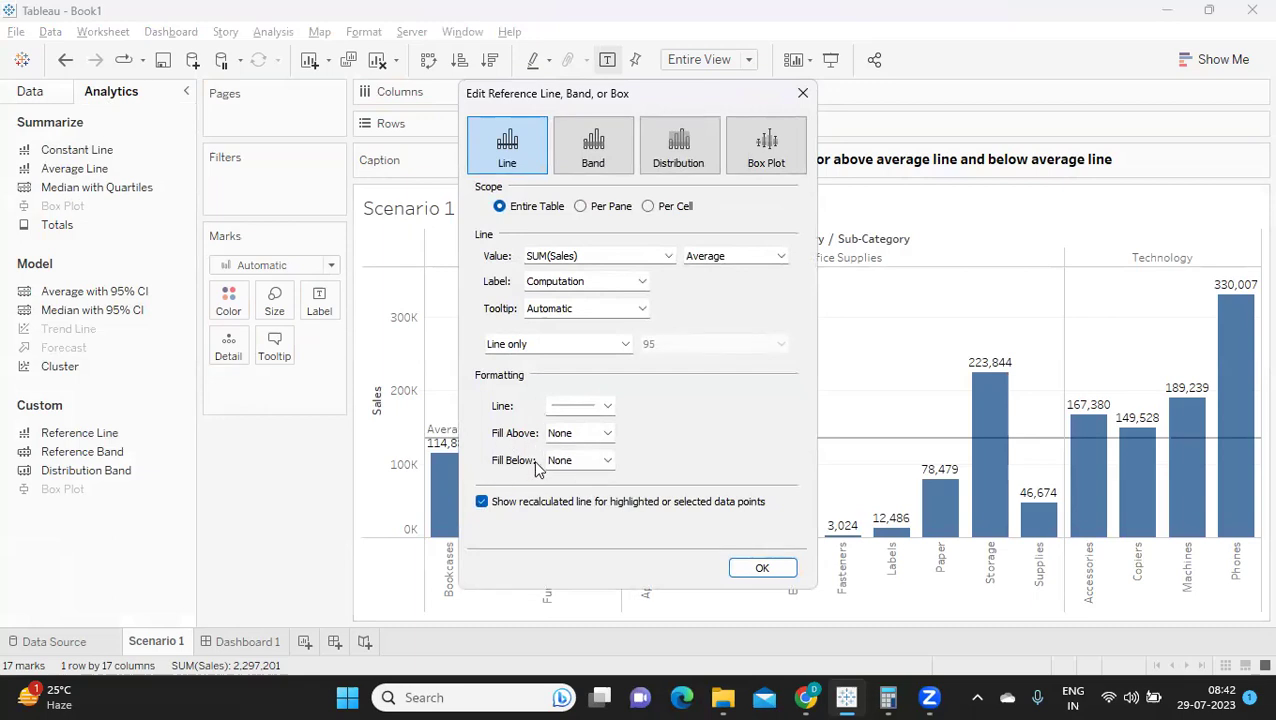
pyautogui.click(561, 436)
pyautogui.click(559, 532)
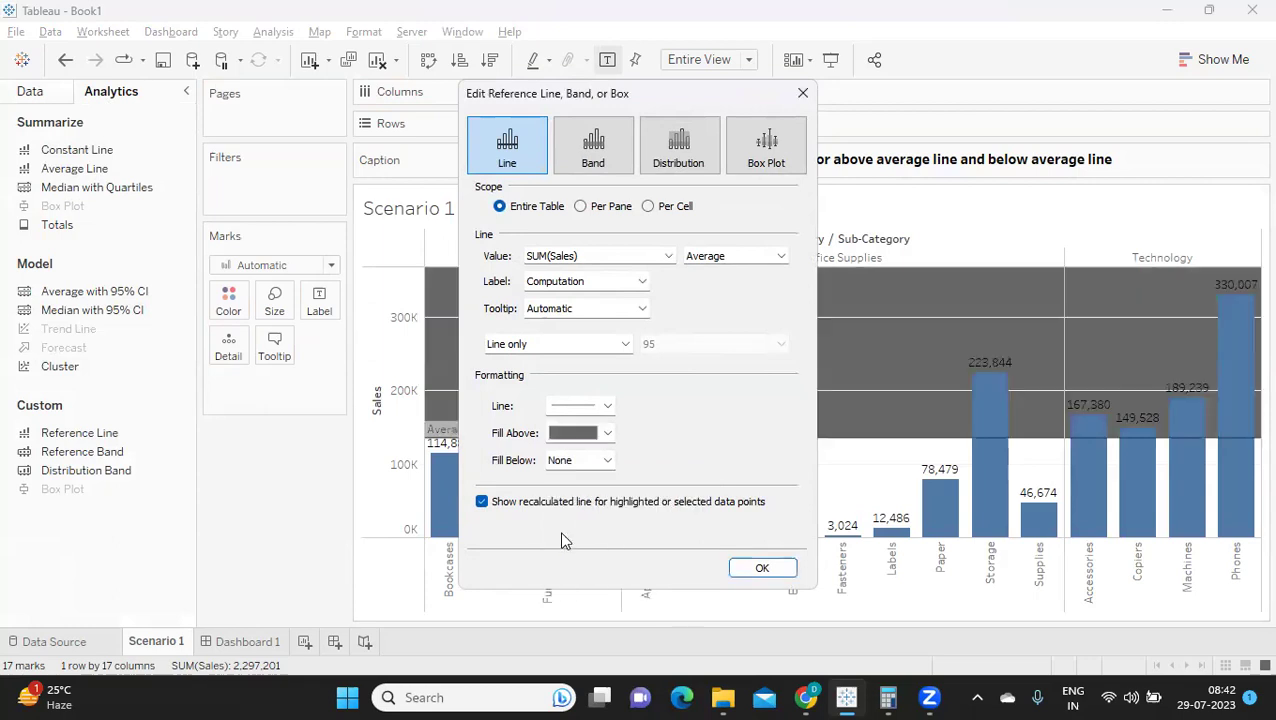
pyautogui.click(585, 466)
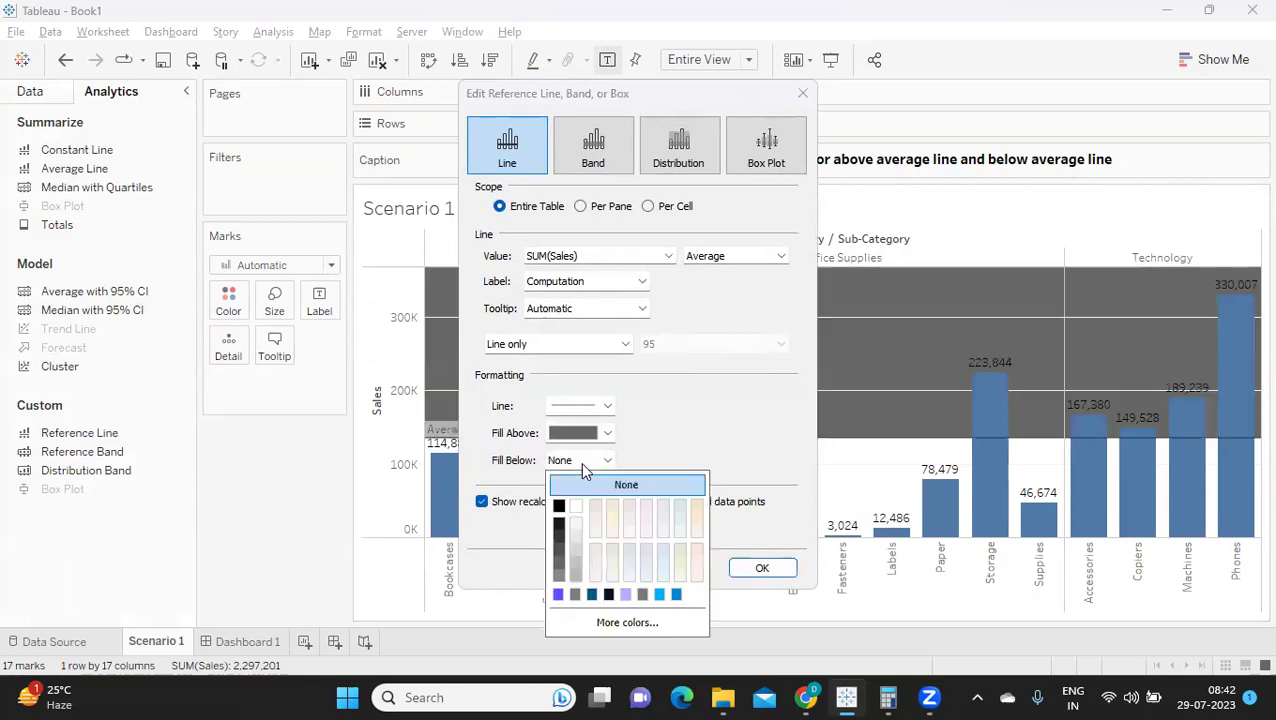
pyautogui.click(559, 595)
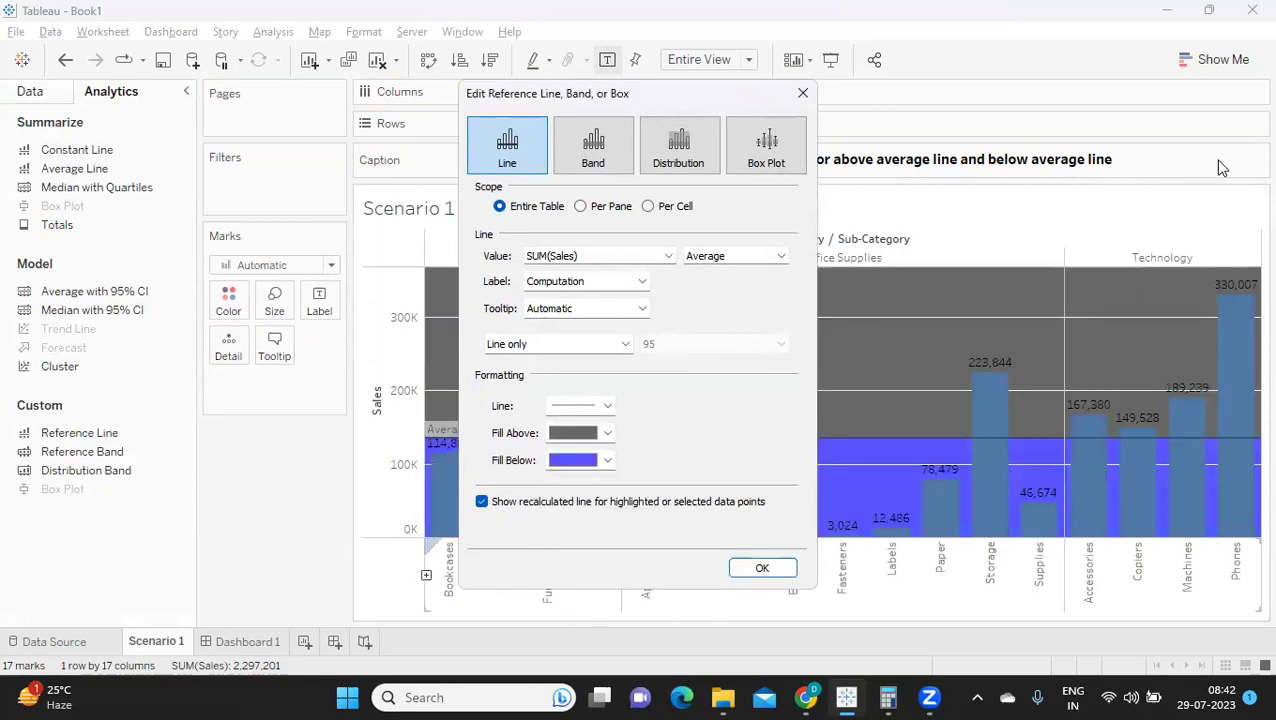
pyautogui.click(1206, 120)
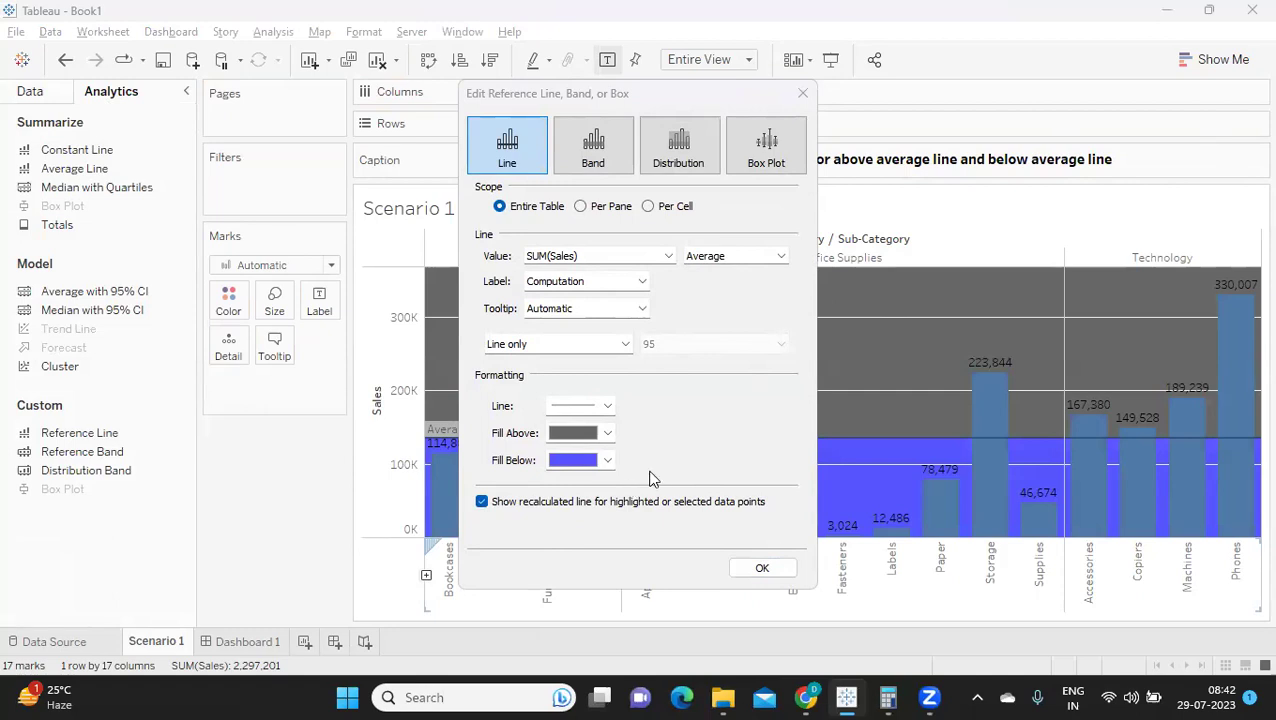
pyautogui.click(760, 567)
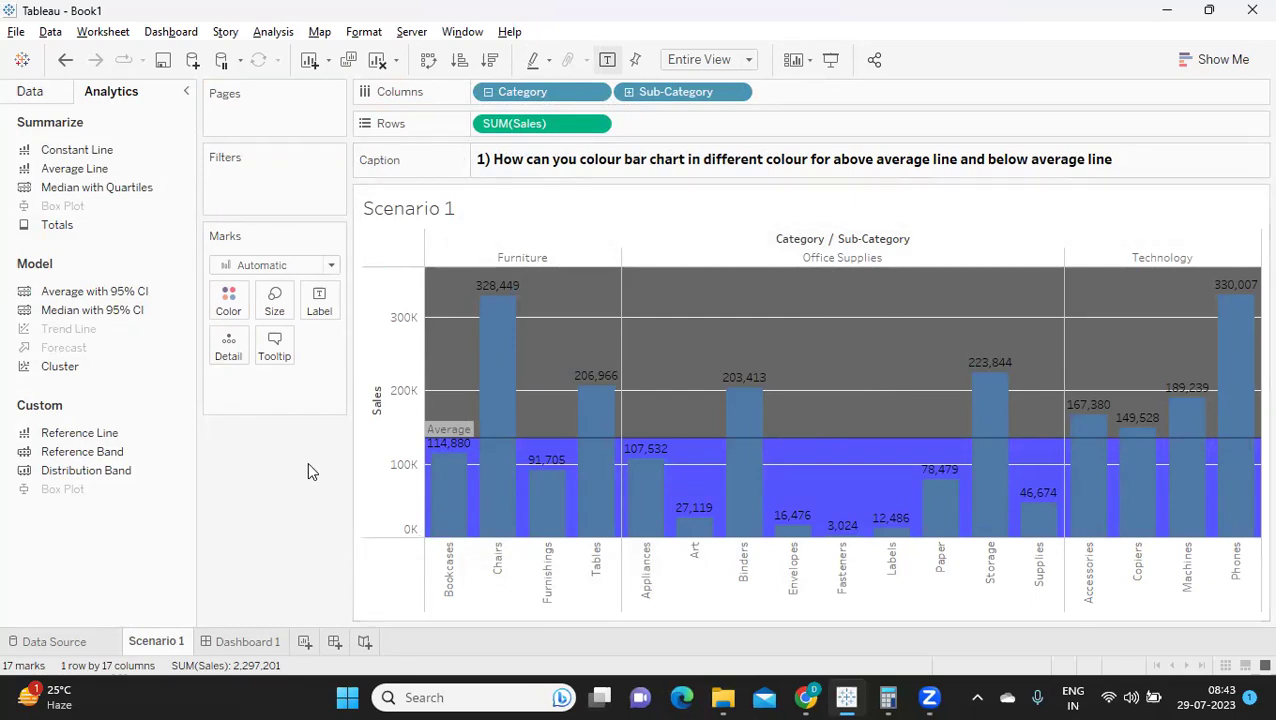
# - Edit the average reference line: set Fill Above and Fill Below to None, and label it with its value
pyautogui.rightClick(393, 436)
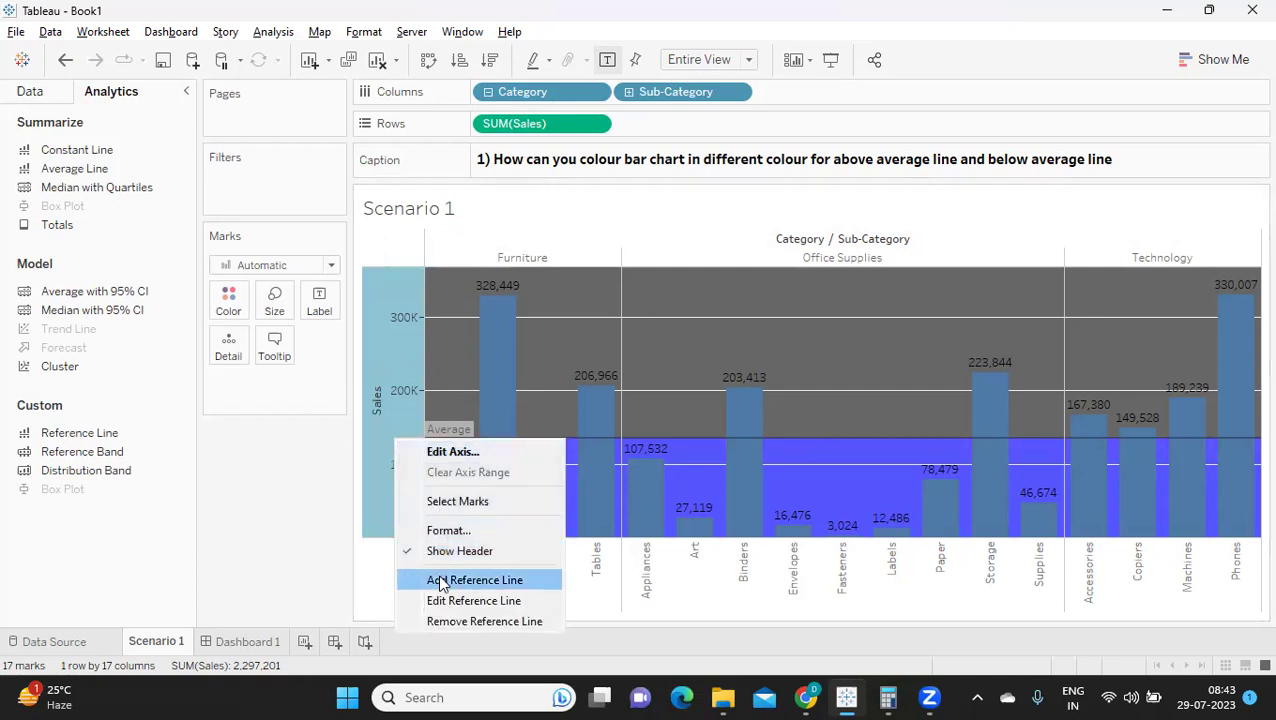
pyautogui.click(446, 602)
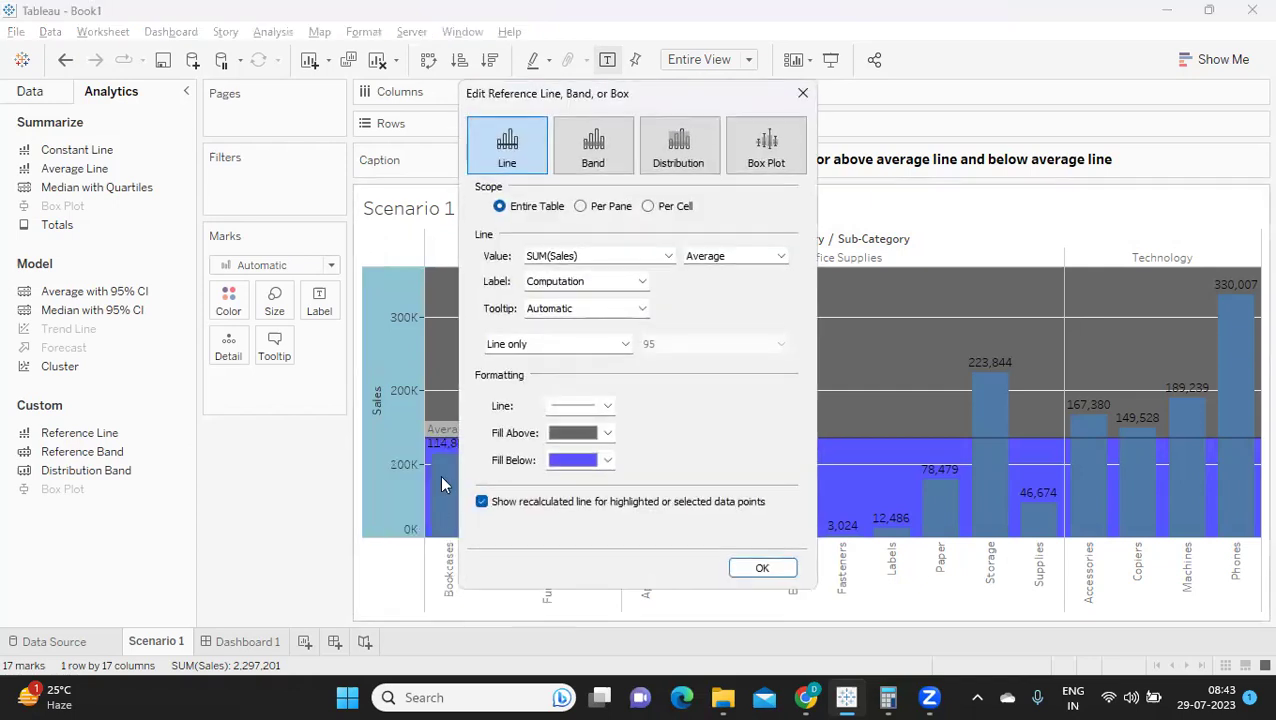
pyautogui.click(570, 436)
pyautogui.click(597, 455)
pyautogui.click(568, 461)
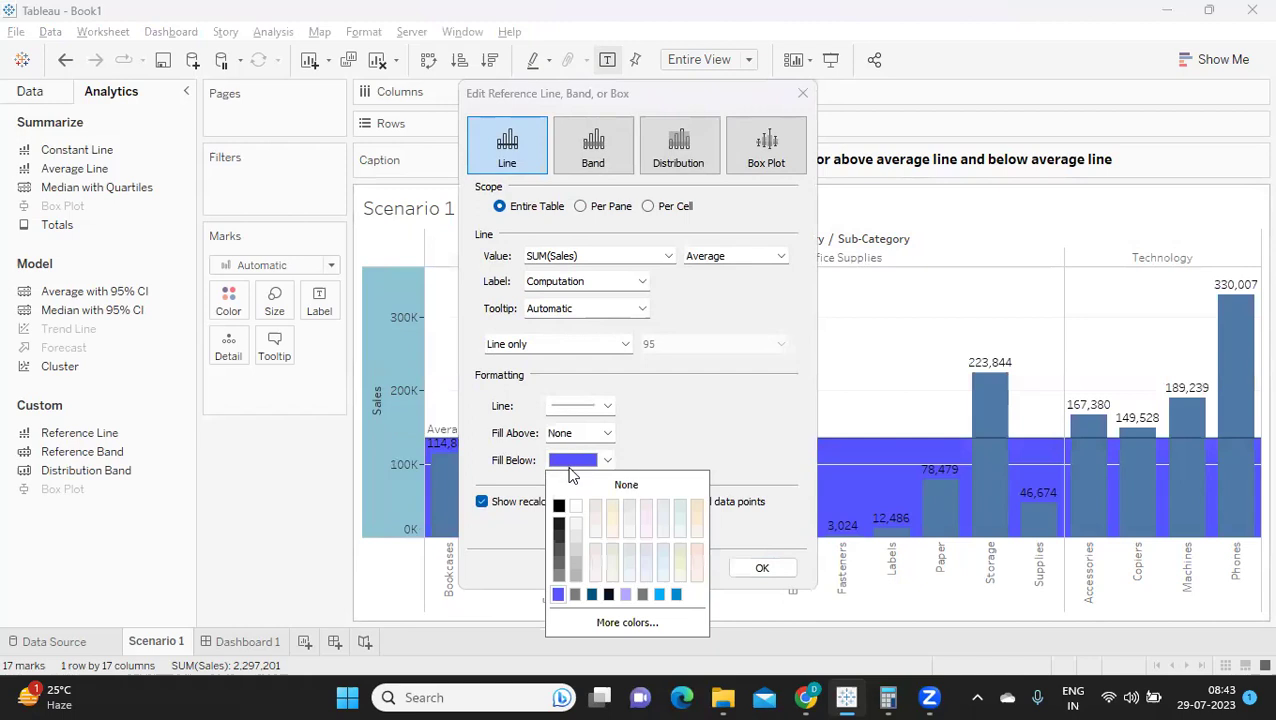
pyautogui.click(582, 485)
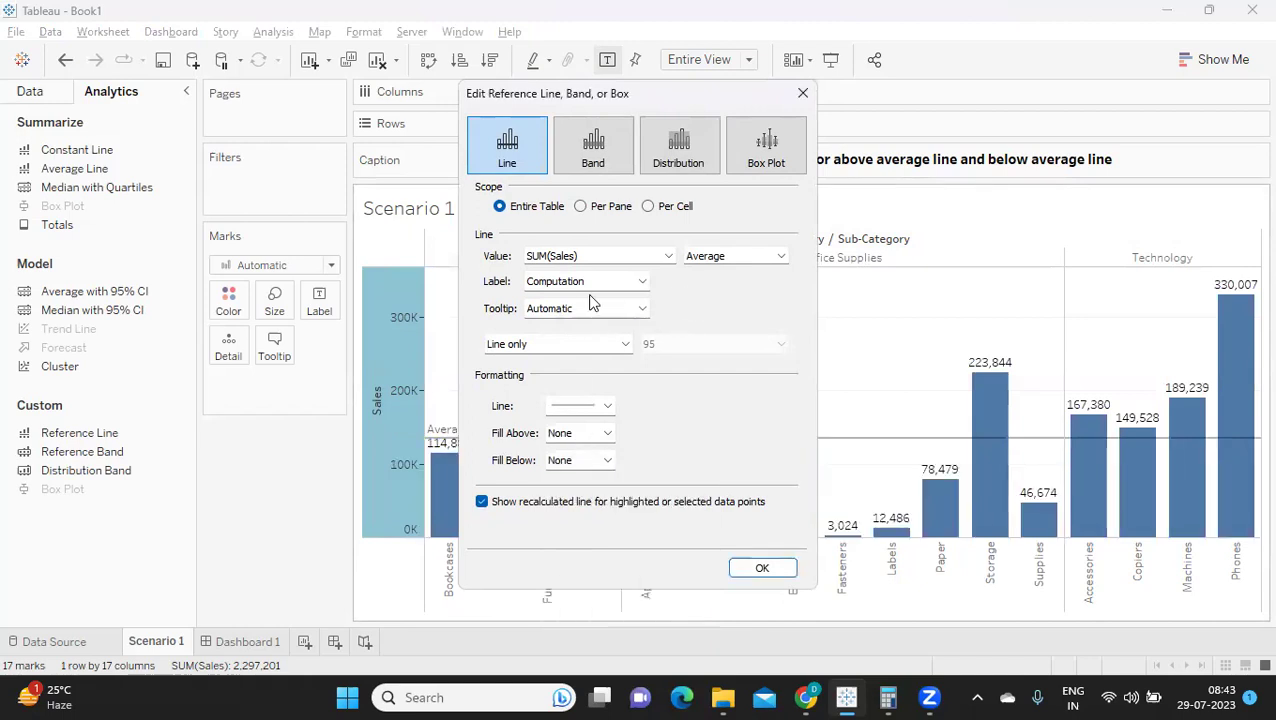
pyautogui.click(565, 283)
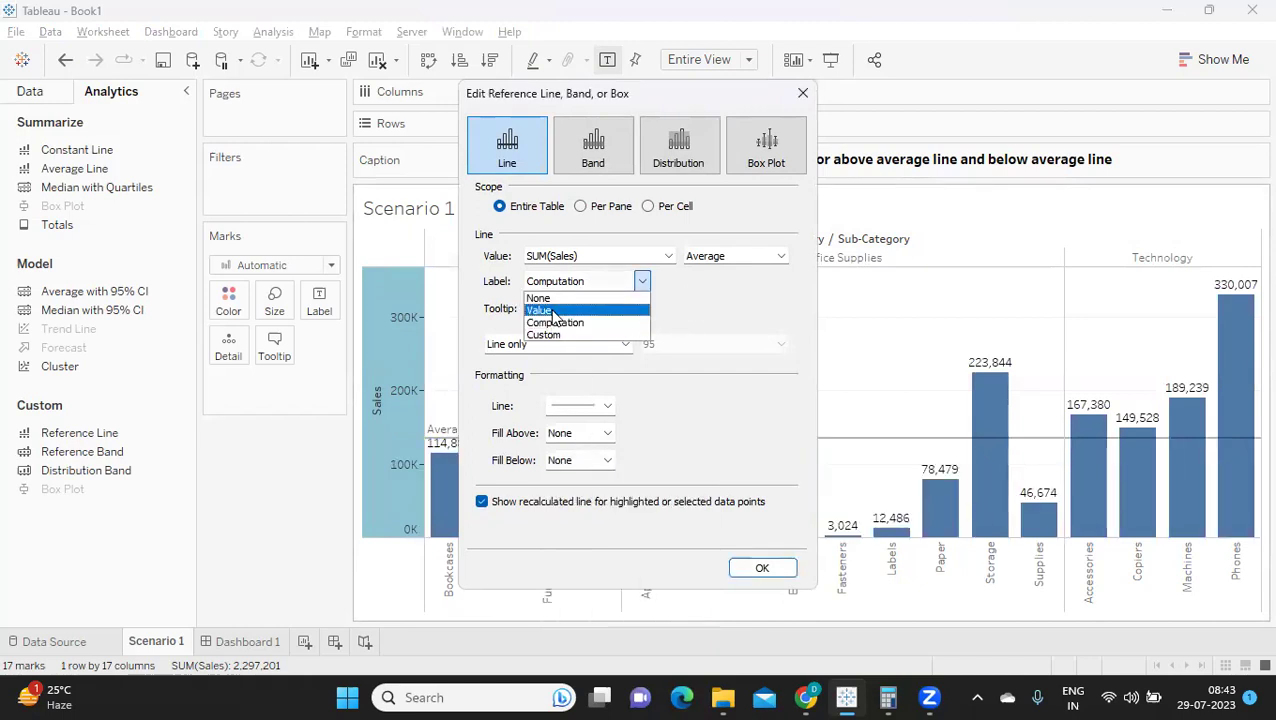
pyautogui.click(555, 311)
pyautogui.click(760, 567)
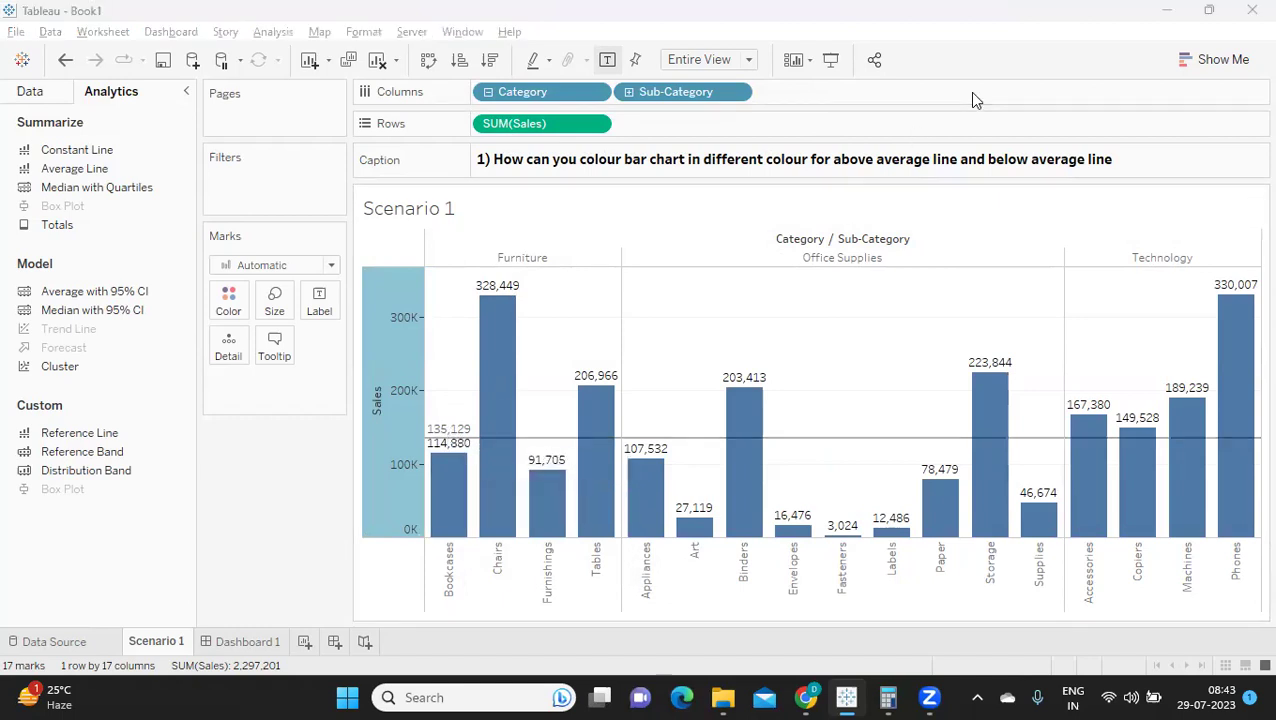
# - Convert the Sales chart to a text table using Show Me, then return to the Data pane
pyautogui.click(1080, 92)
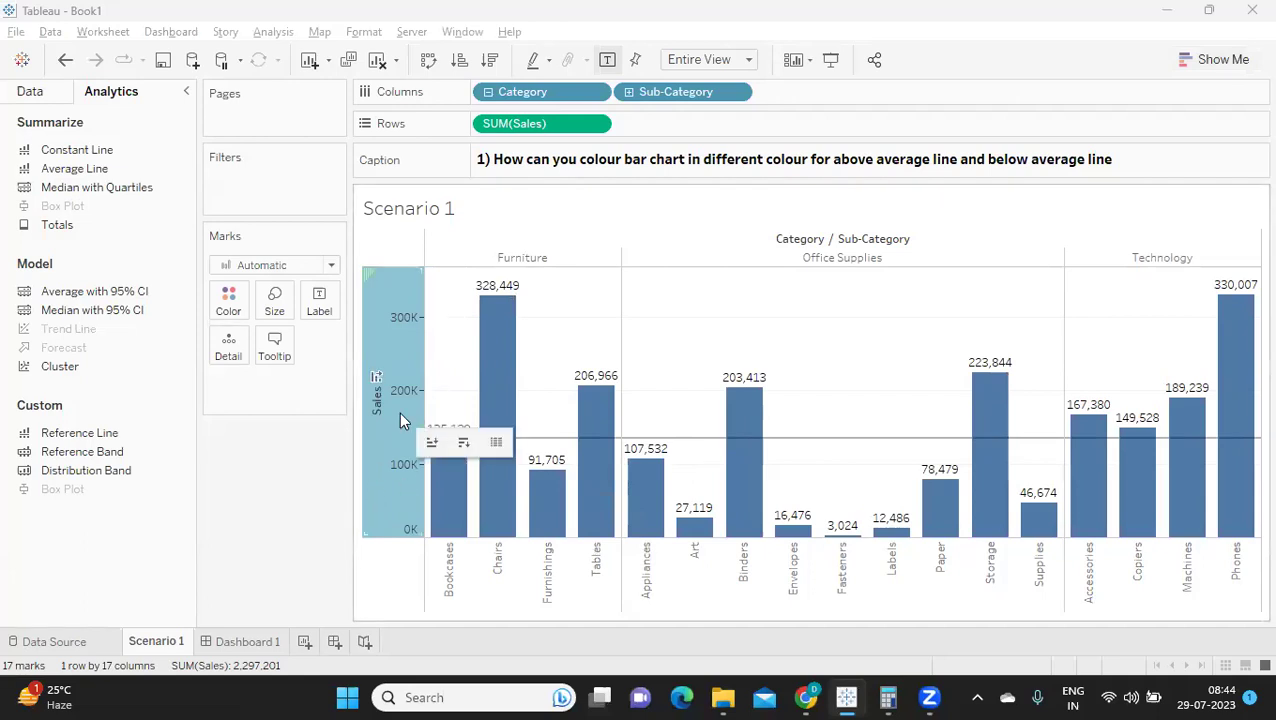
pyautogui.click(1222, 62)
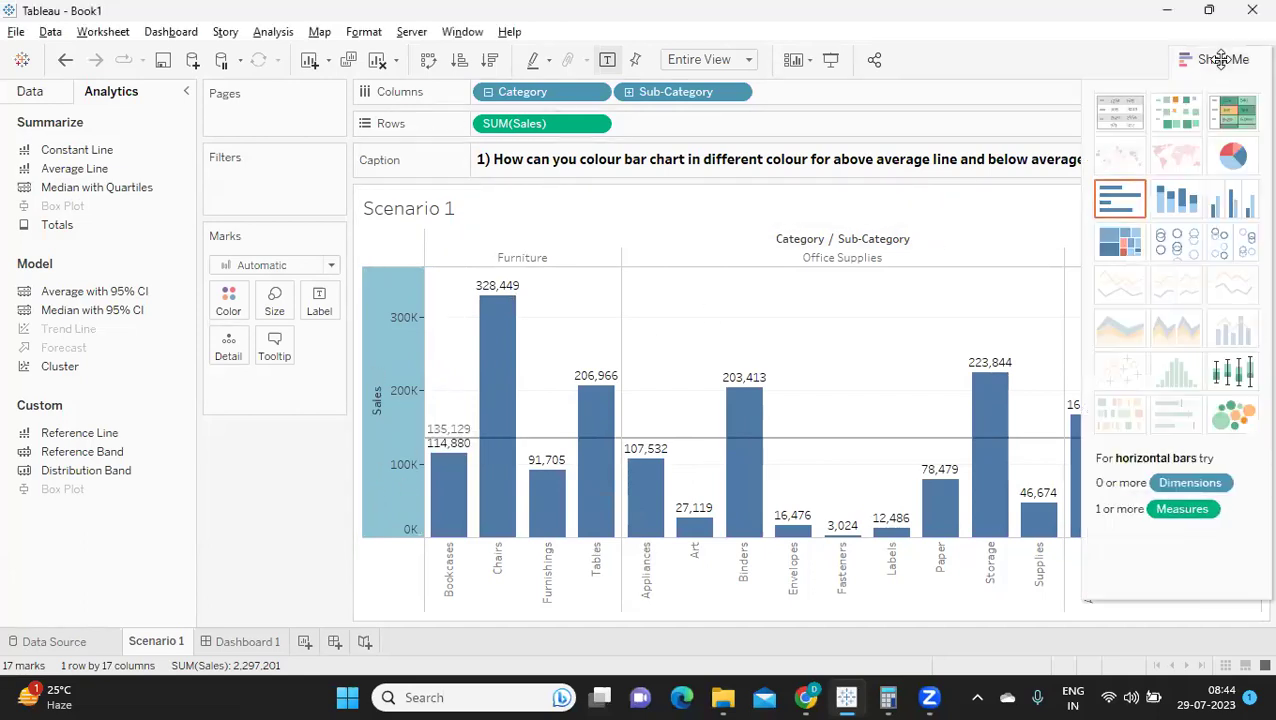
pyautogui.click(1120, 110)
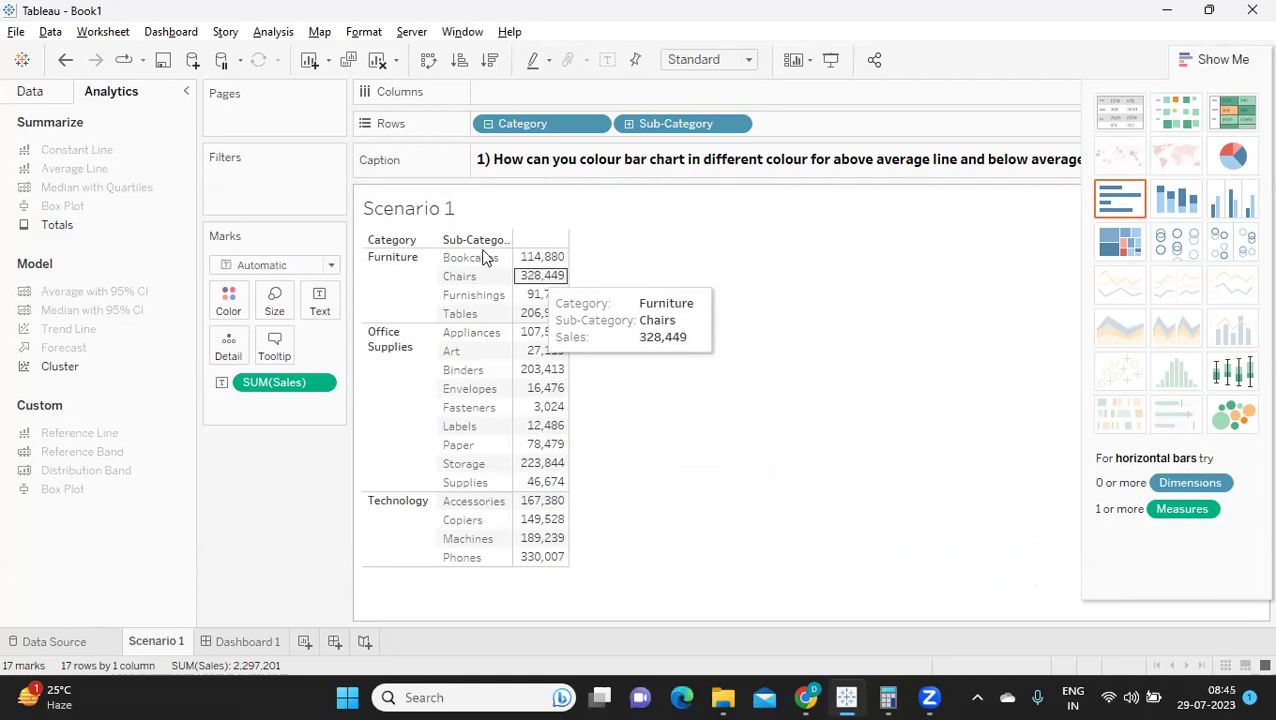
pyautogui.click(30, 92)
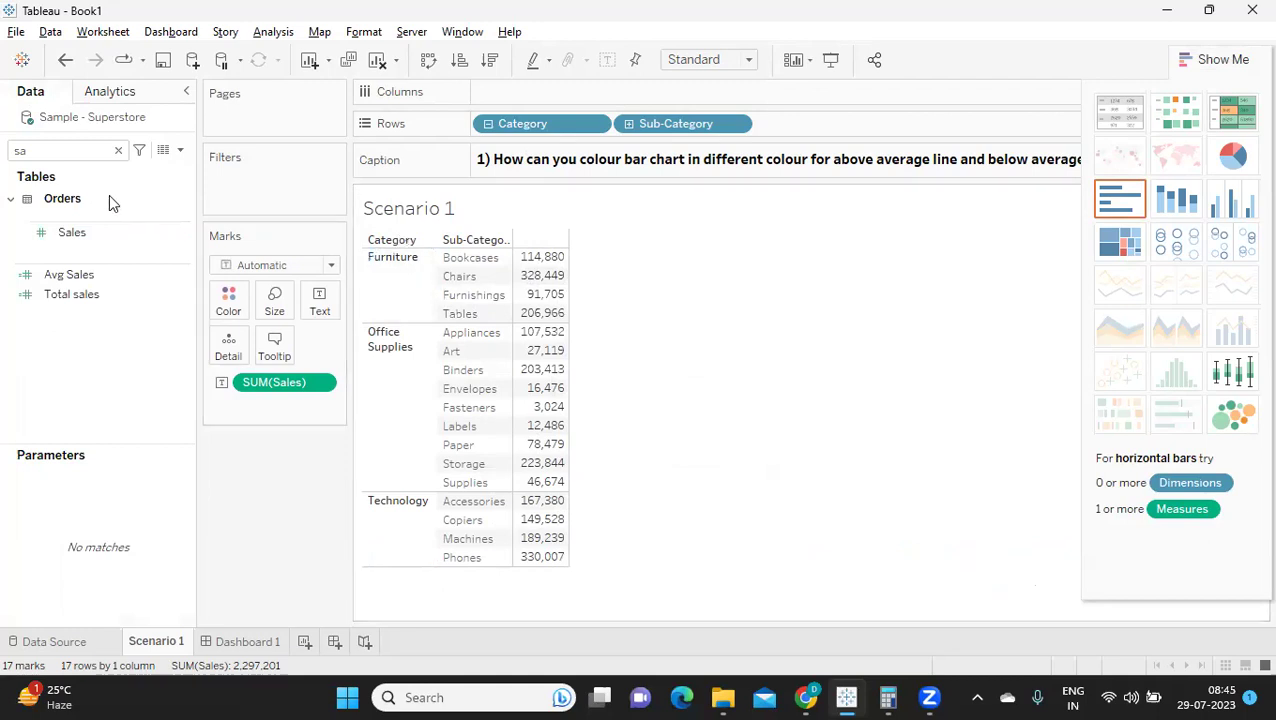
# - Create calculated field 'Total Sales for Sub' with the formula {SUM([Sales])}, then apply and save it
pyautogui.click(180, 152)
pyautogui.click(100, 172)
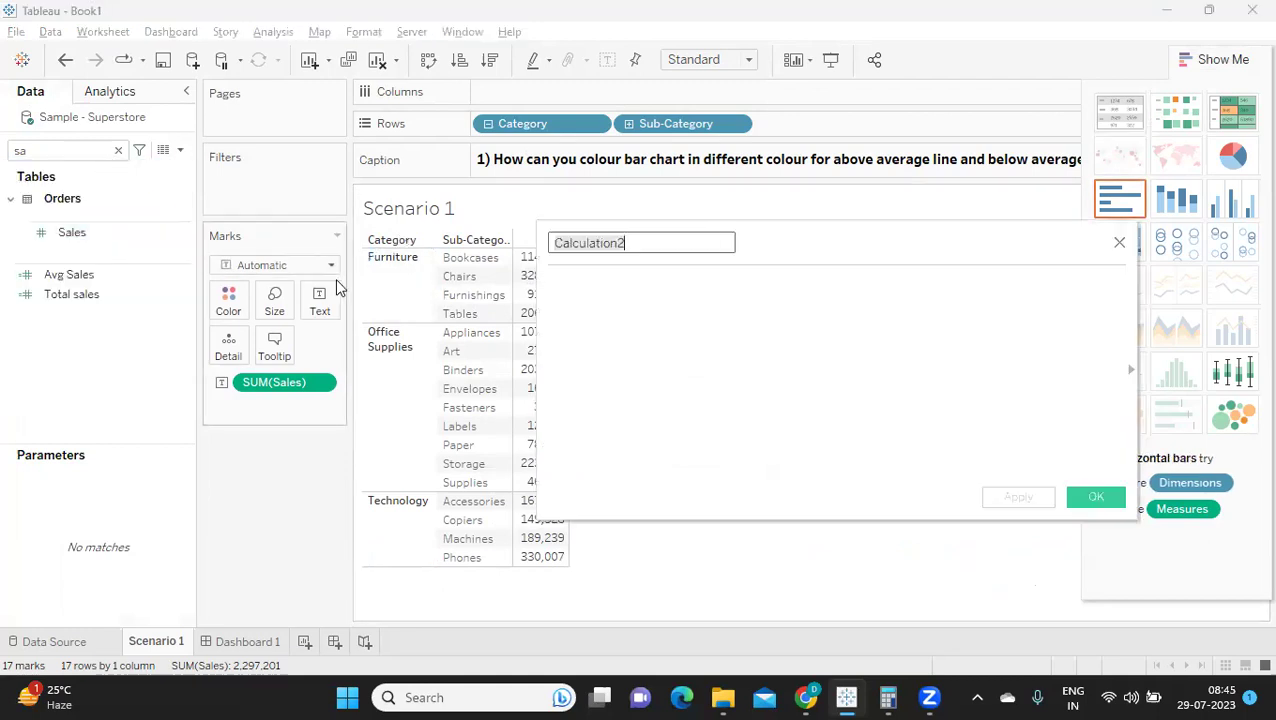
pyautogui.write('Total S')
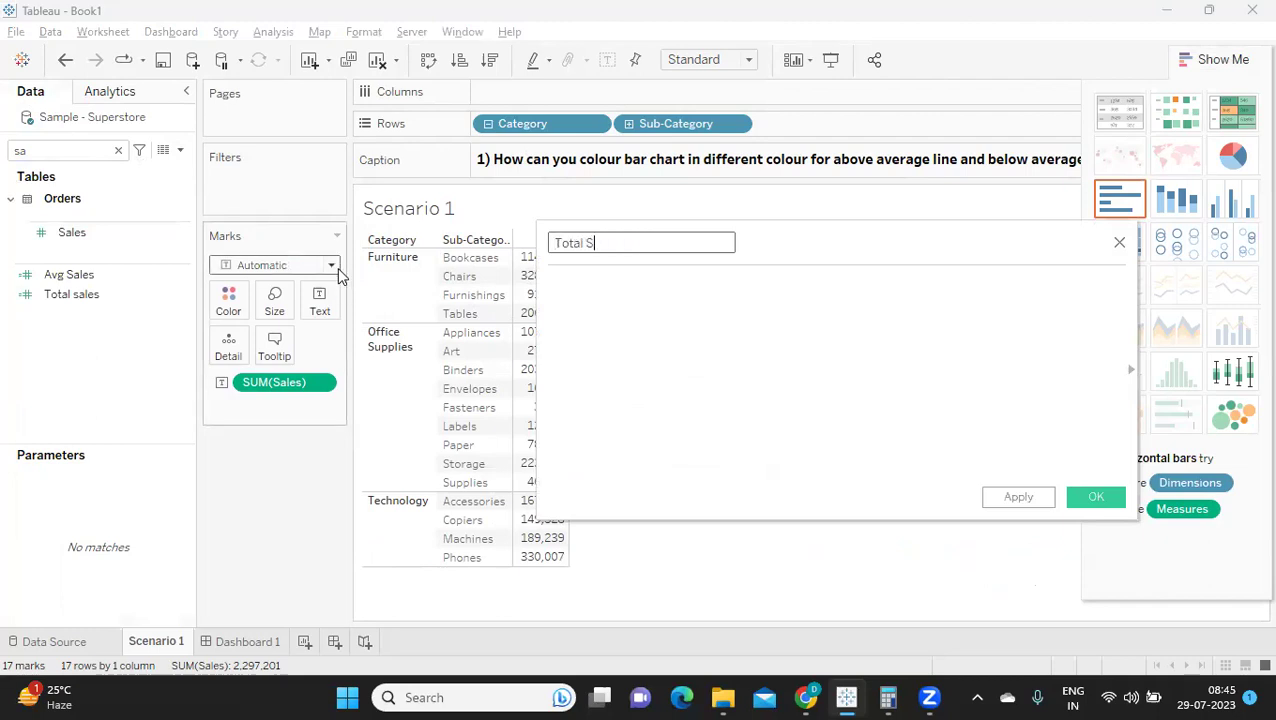
pyautogui.write('ales for Sub')
pyautogui.press('Tab')
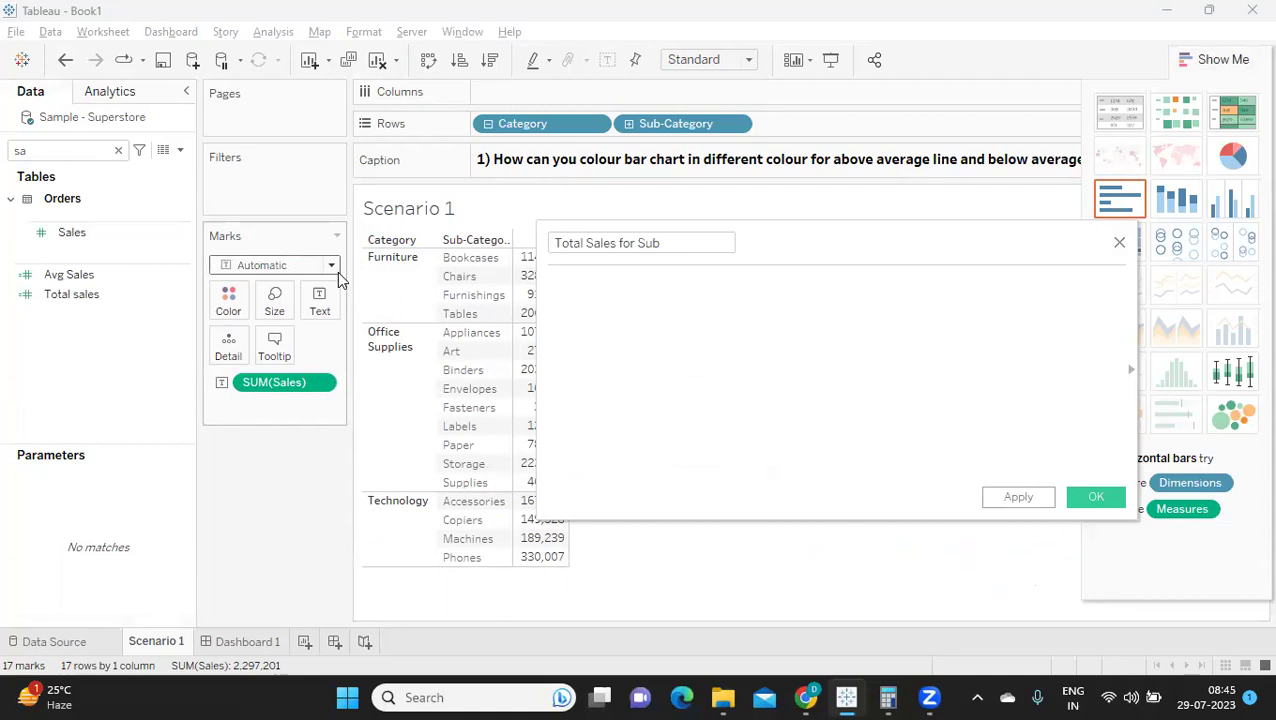
pyautogui.write('{')
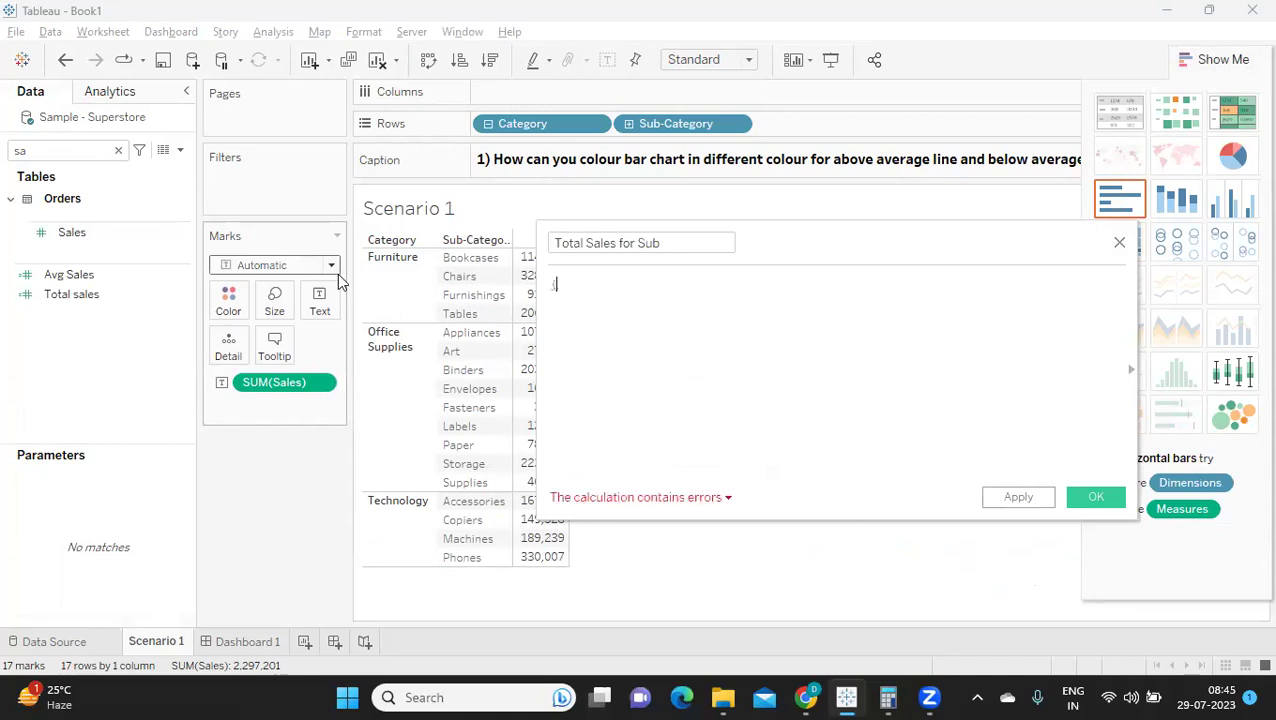
pyautogui.write('su')
pyautogui.press('Return')
pyautogui.press('BackSpace')
pyautogui.press('BackSpace')
pyautogui.press('BackSpace')
pyautogui.press('BackSpace')
pyautogui.press('BackSpace')
pyautogui.press('BackSpace')
pyautogui.press('BackSpace')
pyautogui.press('BackSpace')
pyautogui.press('BackSpace')
pyautogui.press('BackSpace')
pyautogui.press('BackSpace')
pyautogui.press('BackSpace')
pyautogui.press('BackSpace')
pyautogui.press('BackSpace')
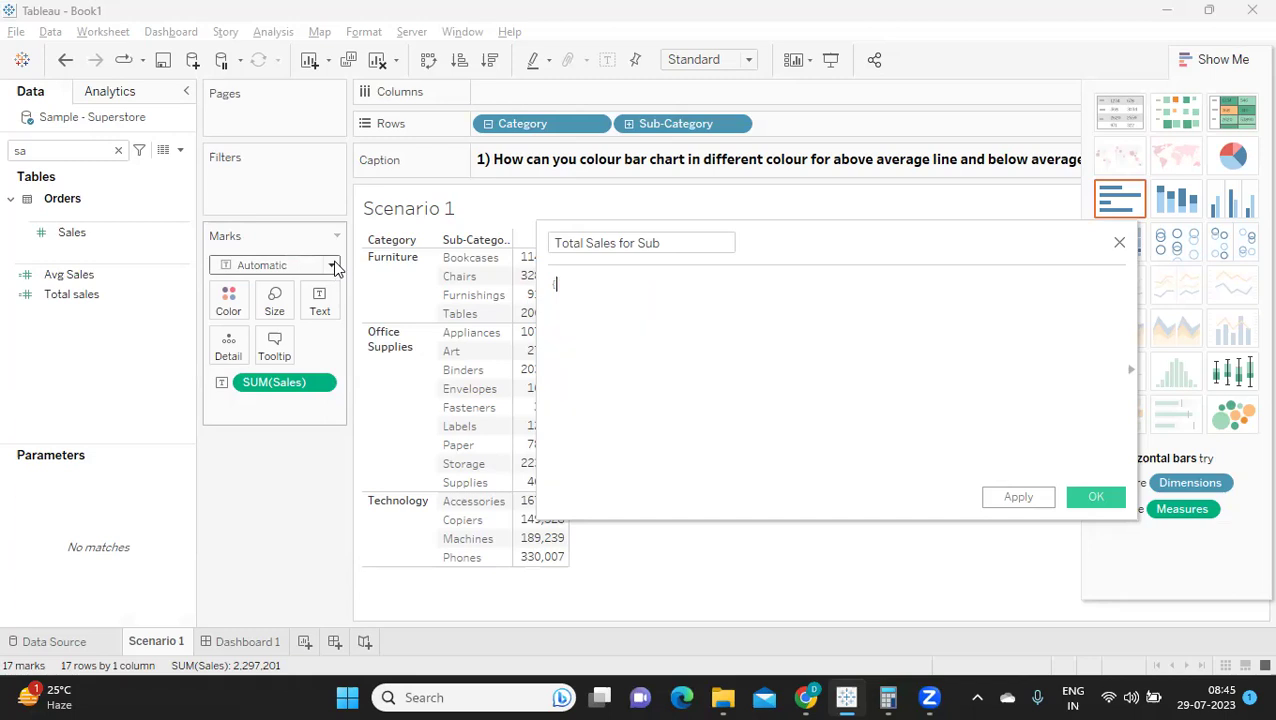
pyautogui.write('SUM')
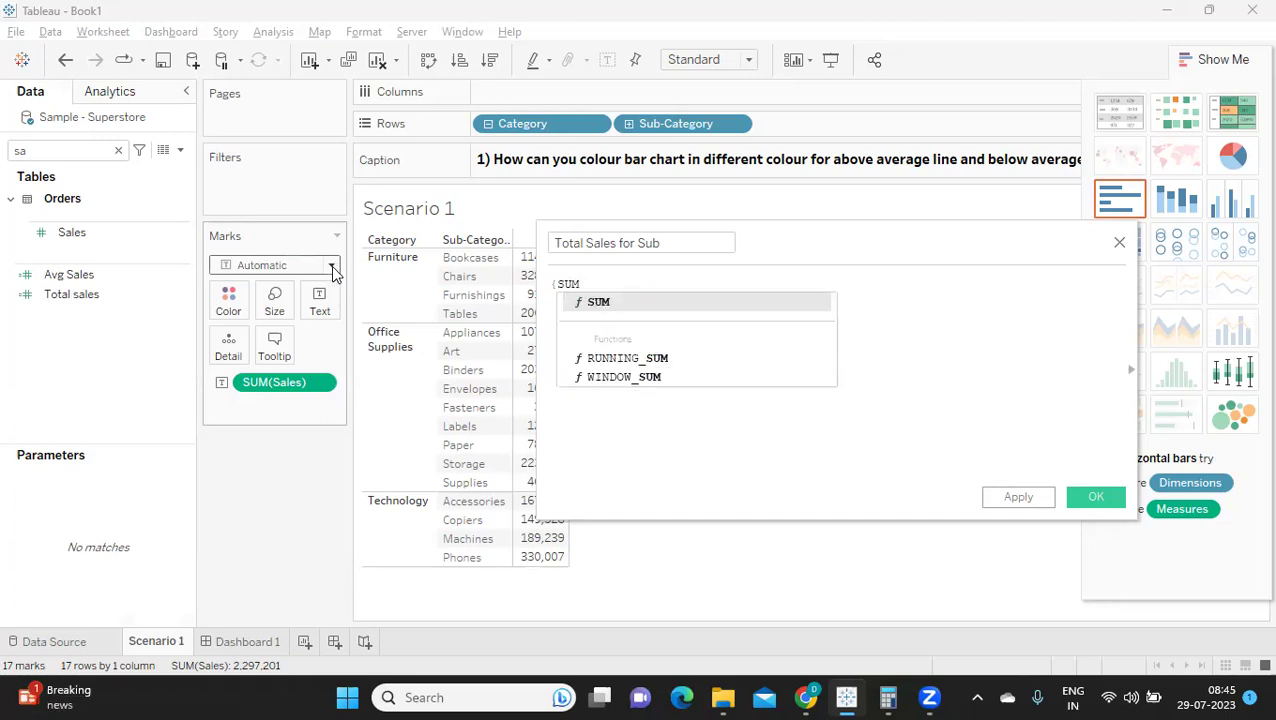
pyautogui.write('([S')
pyautogui.press('Return')
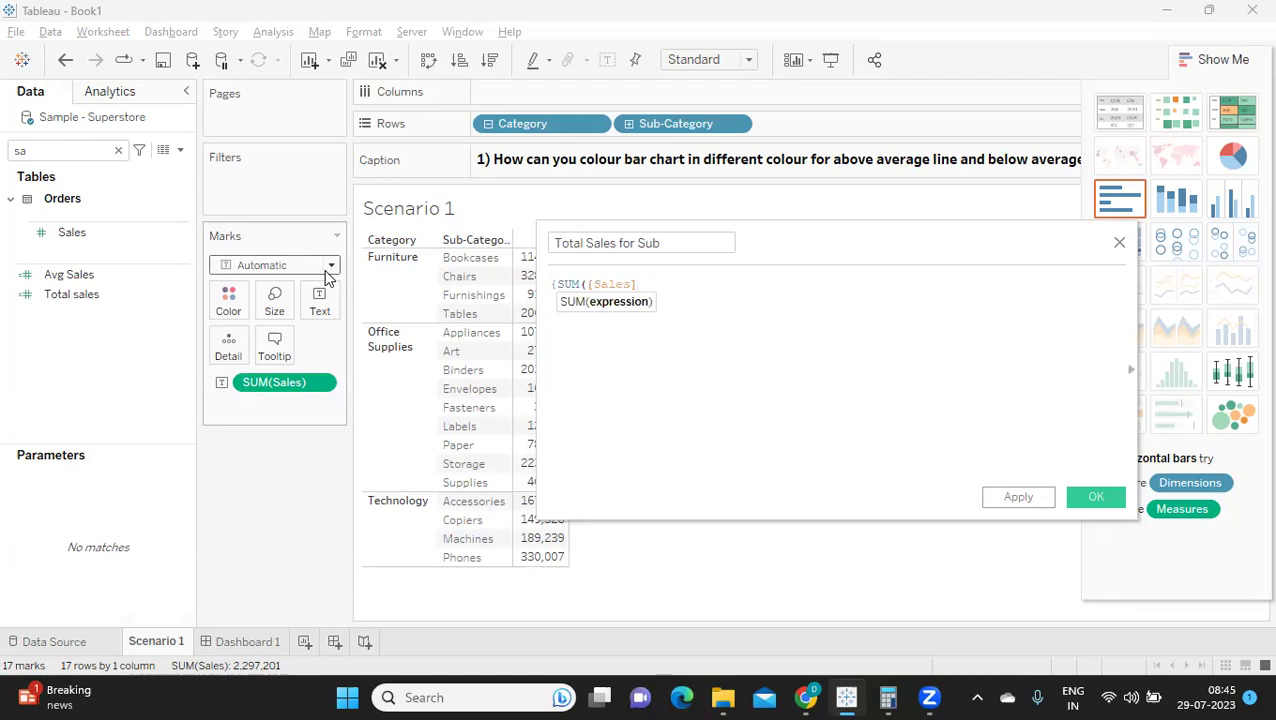
pyautogui.write(')')
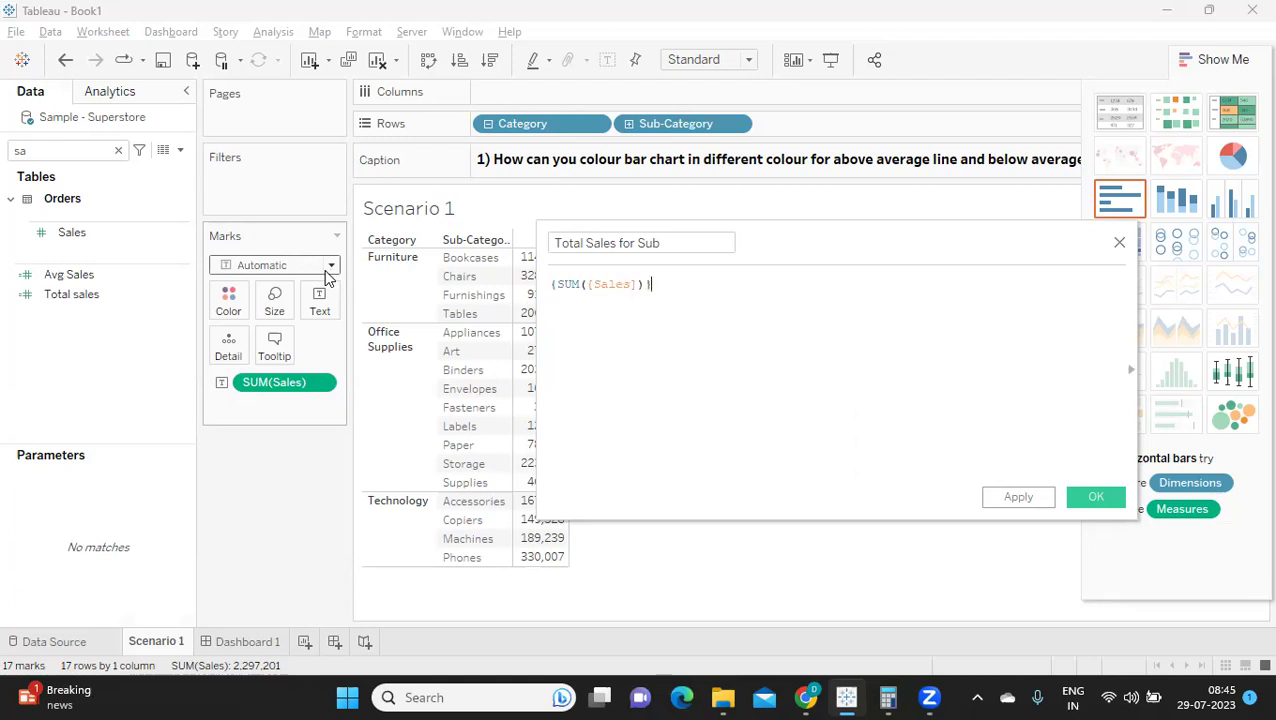
pyautogui.click(1023, 498)
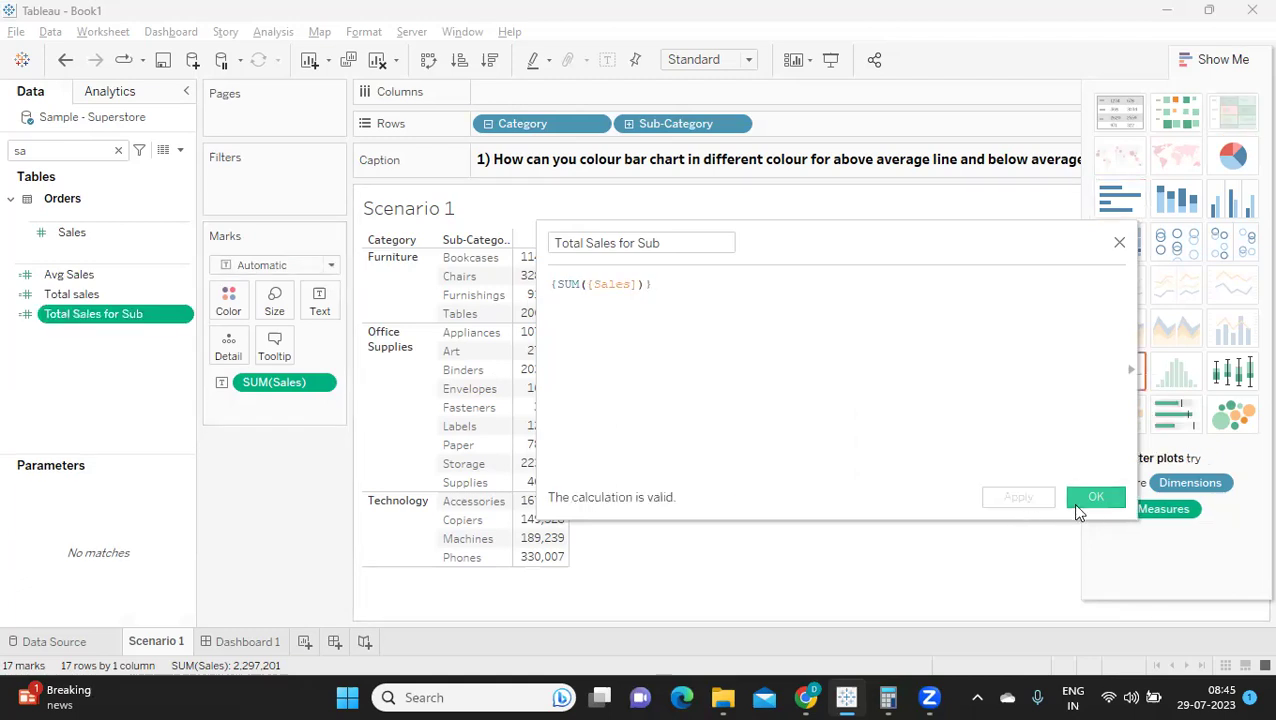
pyautogui.click(1075, 503)
# - Add Total Sales for Sub (2,297,201) to the table and review its formula
pyautogui.click(118, 150)
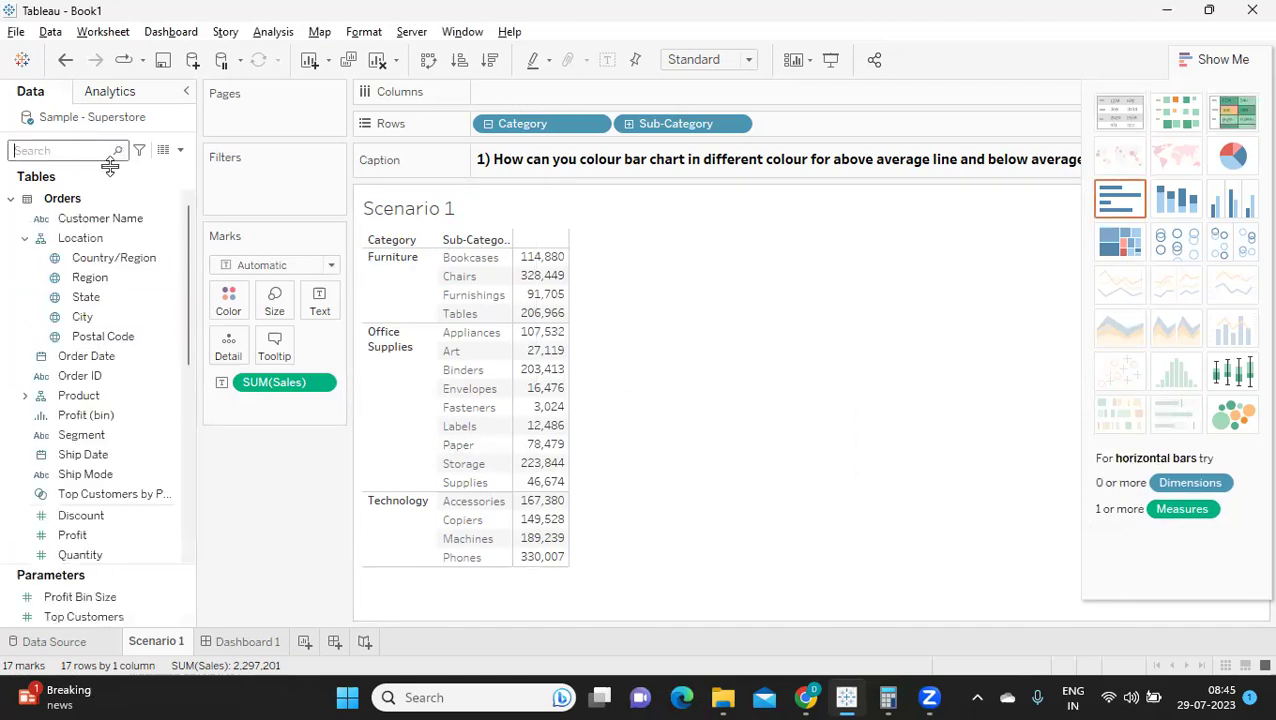
pyautogui.write('TO')
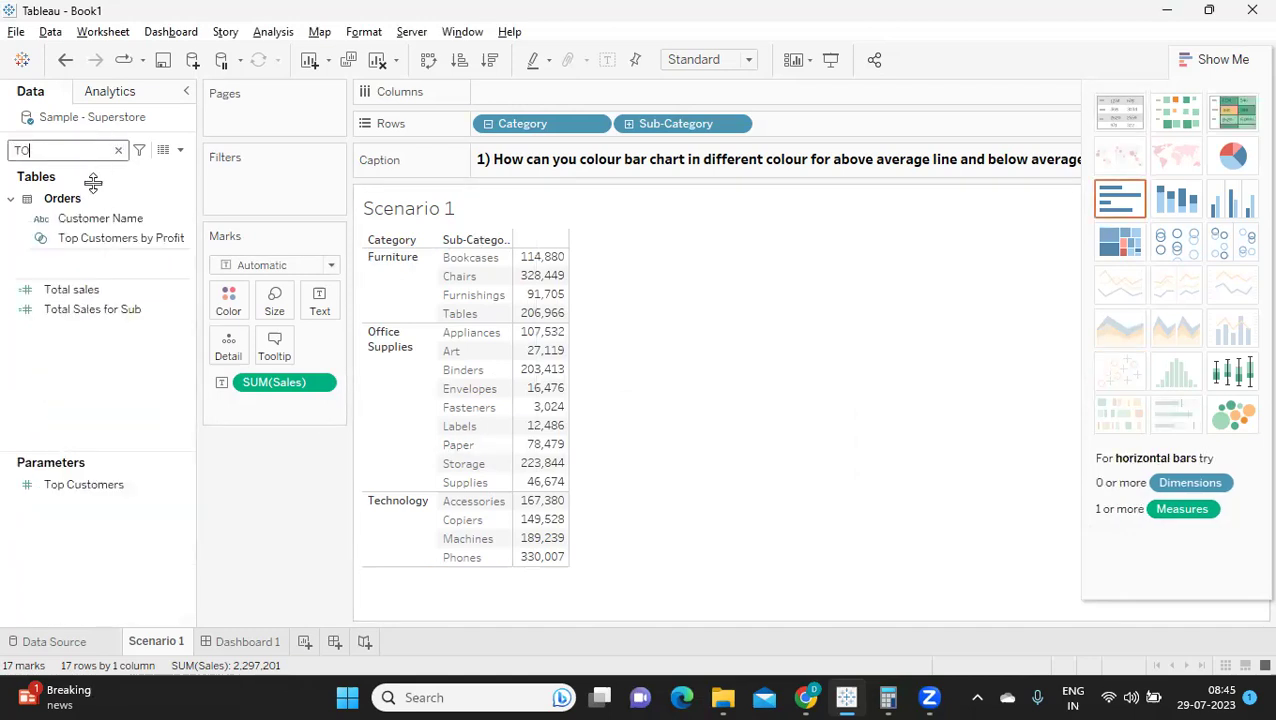
pyautogui.moveTo(100, 309); pyautogui.dragTo(352, 306)
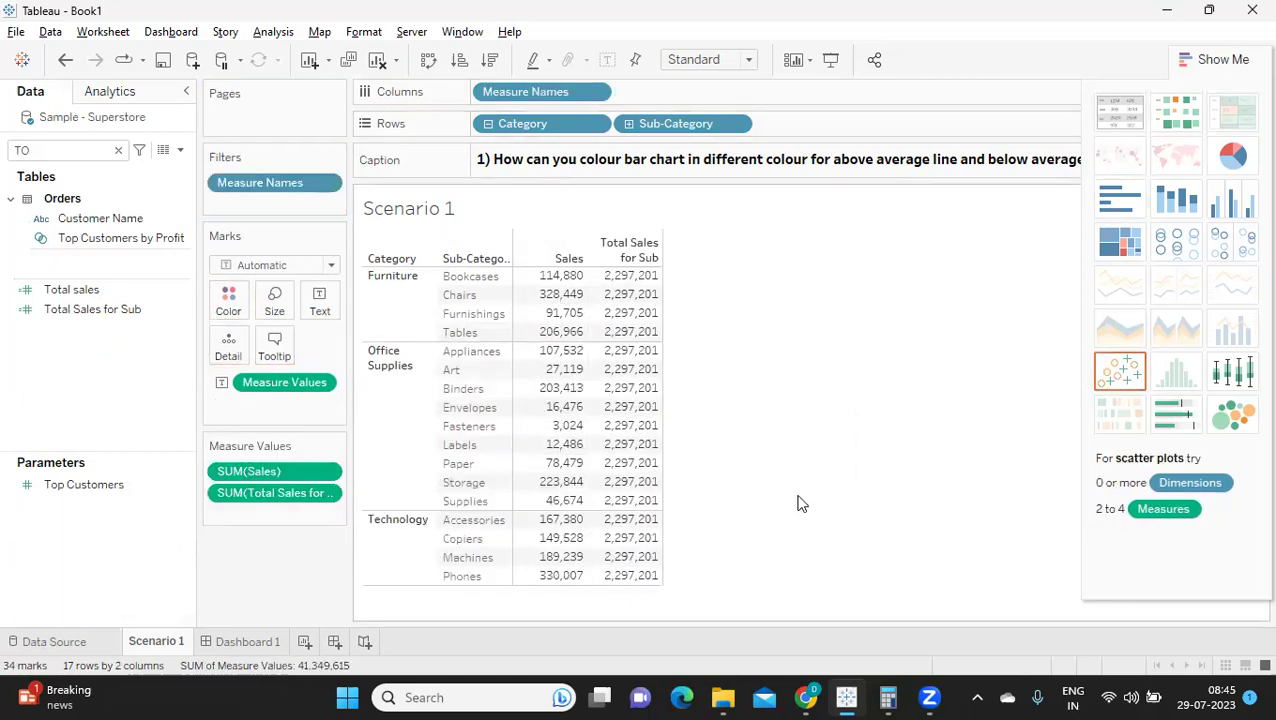
pyautogui.moveTo(620, 287)
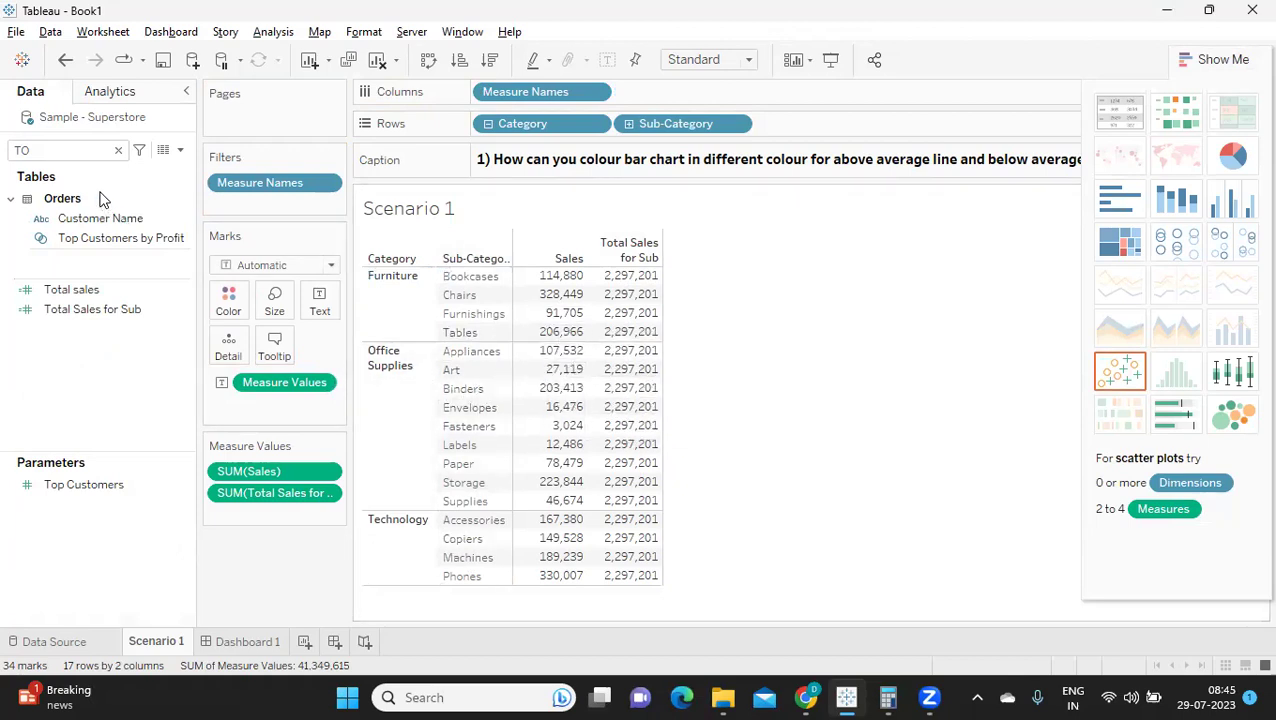
pyautogui.rightClick(182, 312)
pyautogui.click(237, 118)
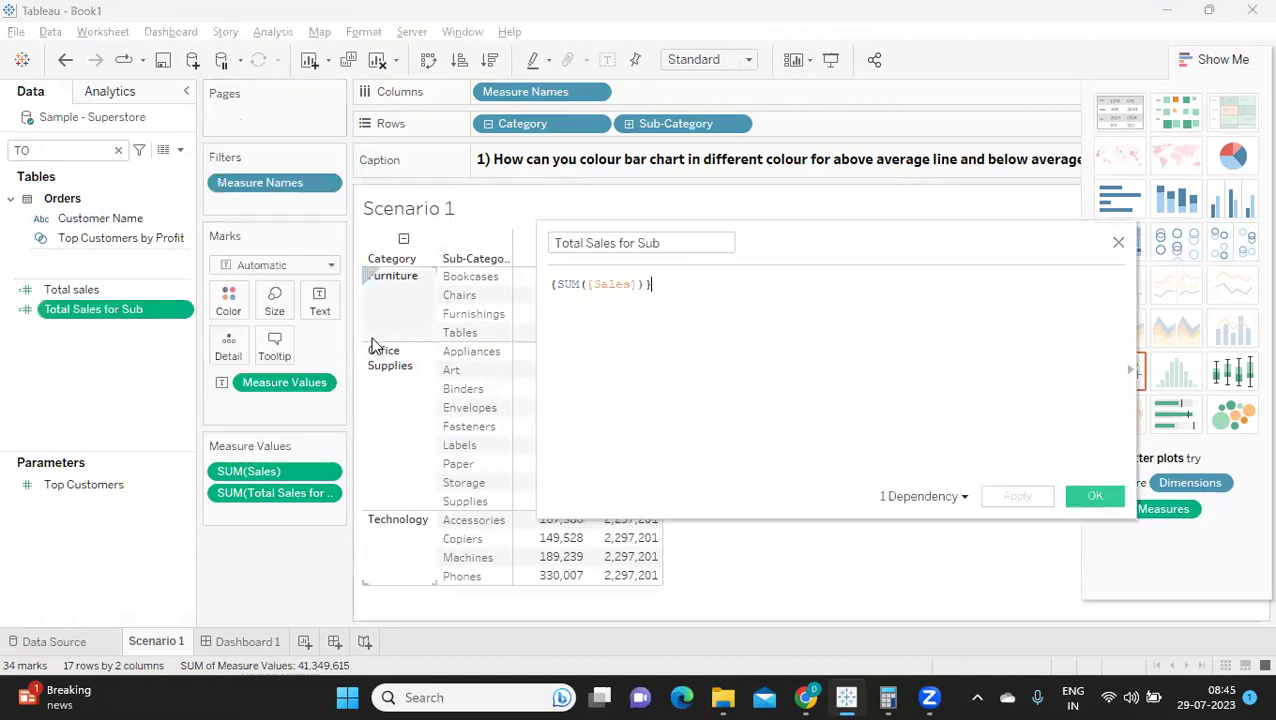
pyautogui.click(1098, 497)
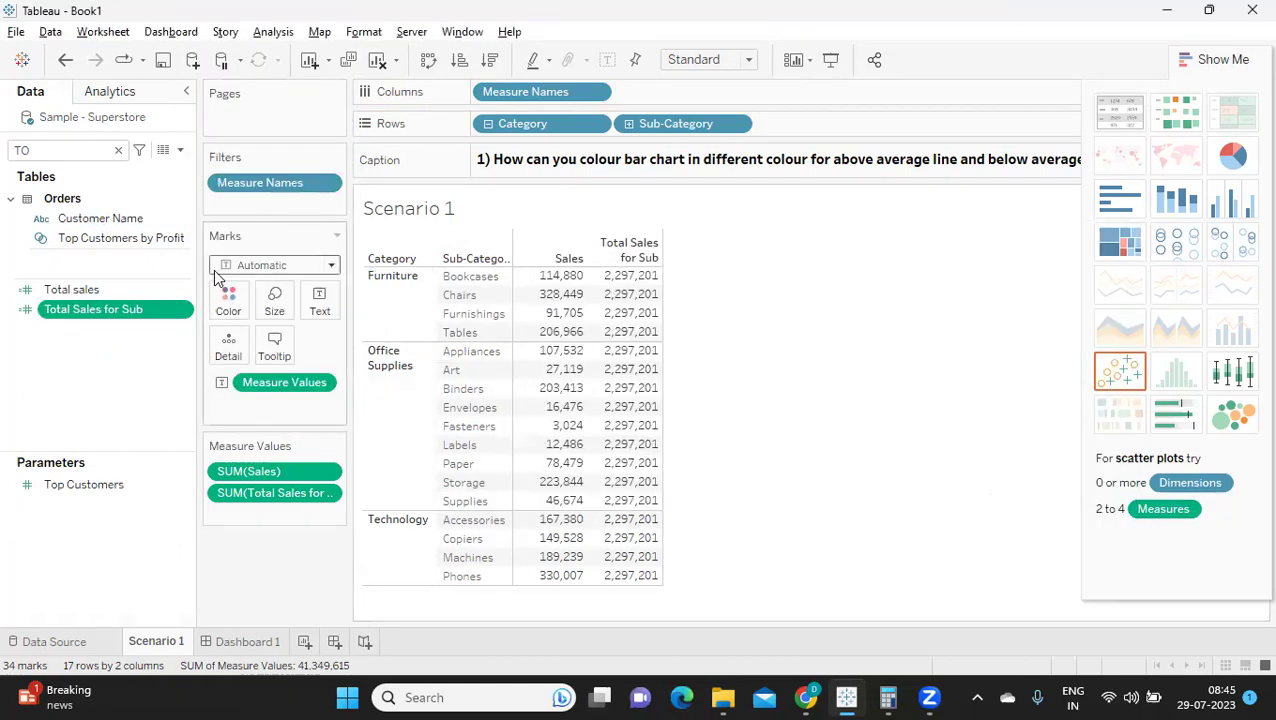
# - Start a new calculated field named 'Total Distinct SubCat'
pyautogui.click(180, 150)
pyautogui.click(161, 162)
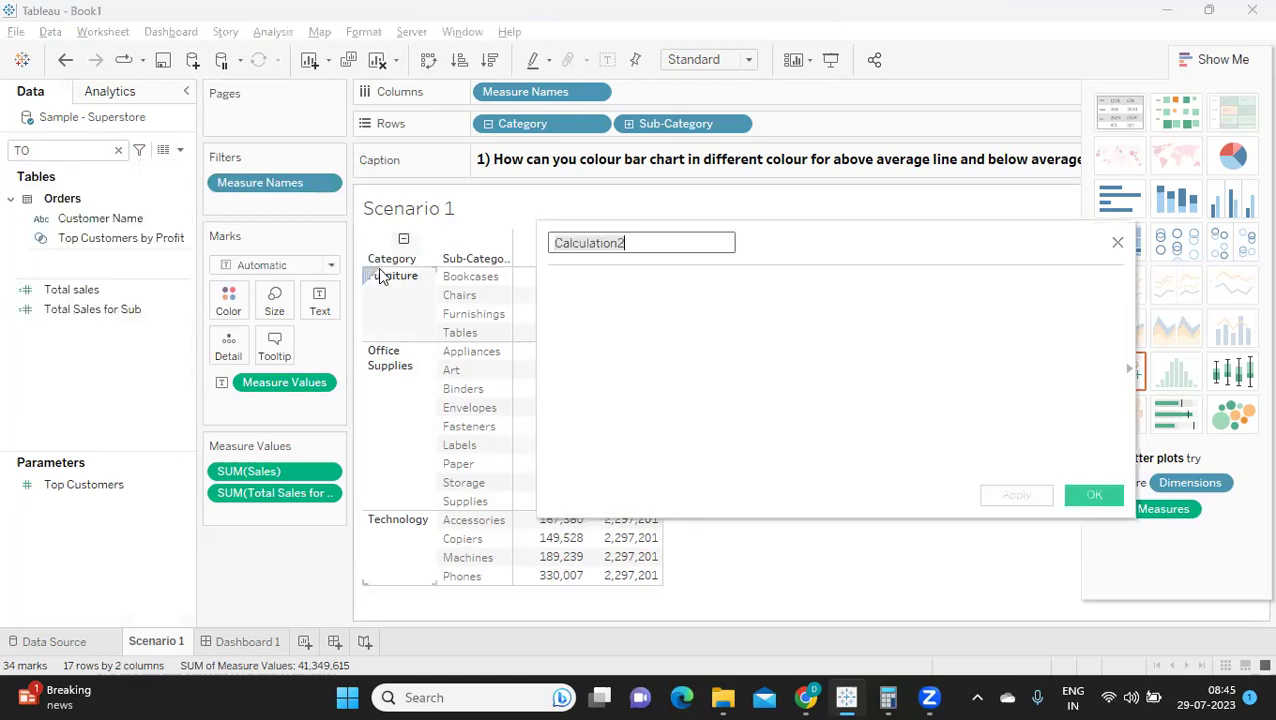
pyautogui.press('BackSpace')
pyautogui.write('B')
pyautogui.press('BackSpace')
pyautogui.write('D')
pyautogui.press('BackSpace')
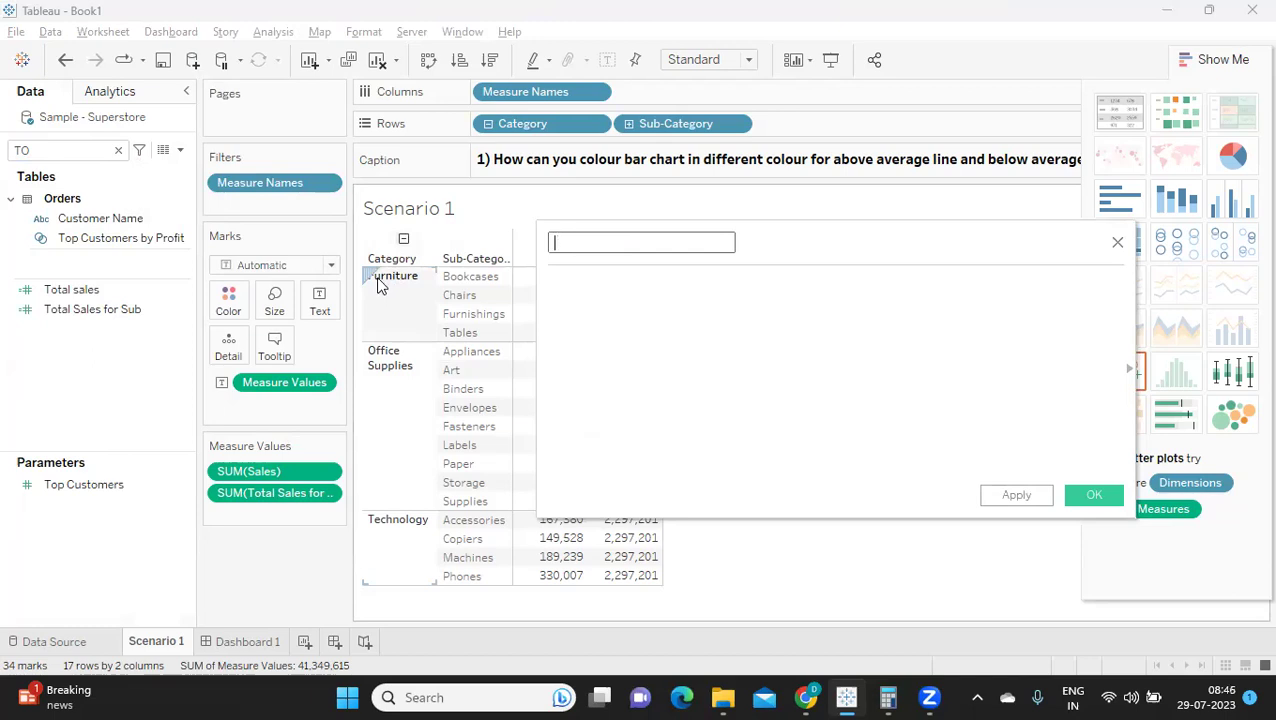
pyautogui.write('Total Disti')
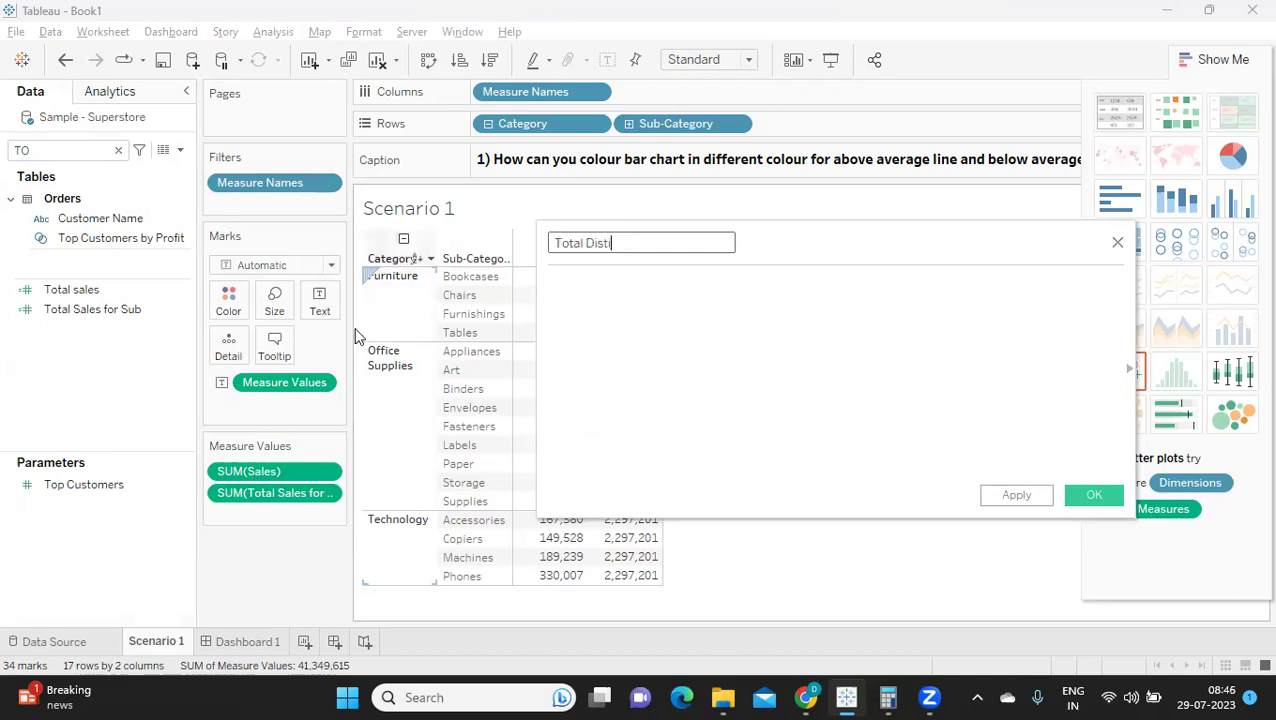
pyautogui.write('nct Sub')
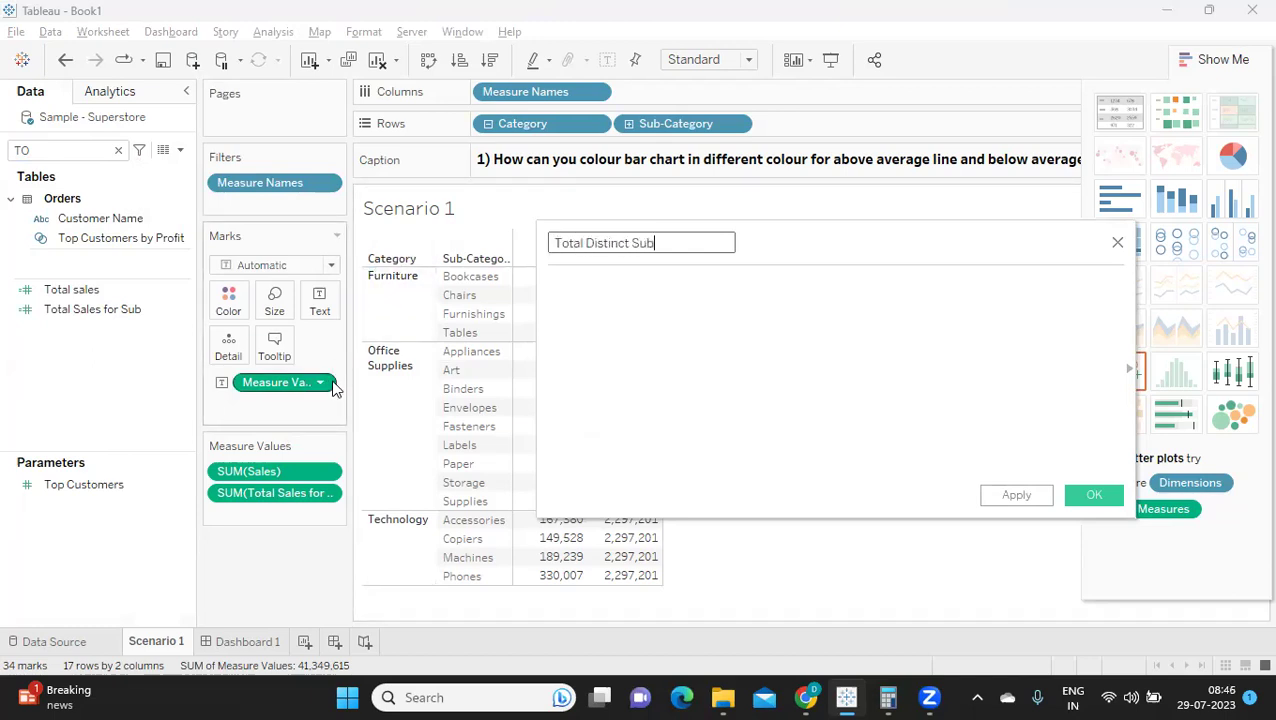
pyautogui.write('Cat')
# - Write its formula as {COUNTD([Sub-Category])}
pyautogui.press('Tab')
pyautogui.write('{')
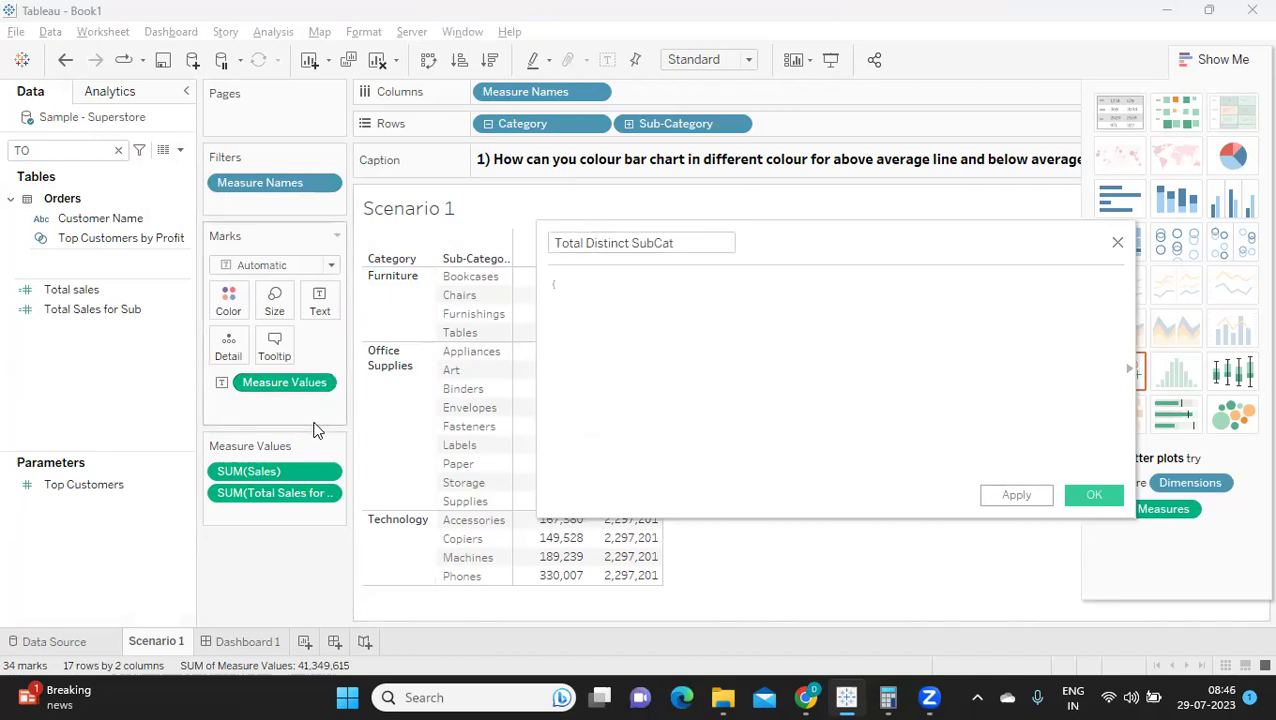
pyautogui.write('COUNT(')
pyautogui.press('BackSpace')
pyautogui.press('Right')
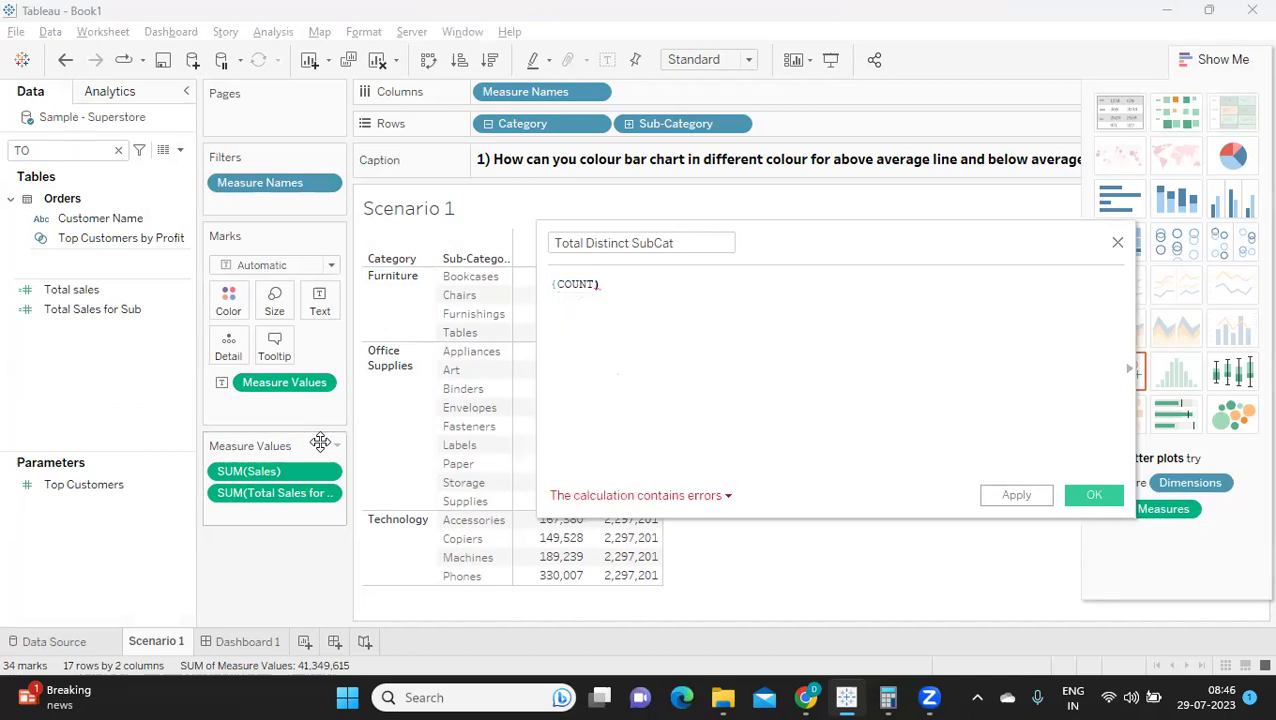
pyautogui.press('BackSpace')
pyautogui.press('Down')
pyautogui.press('Return')
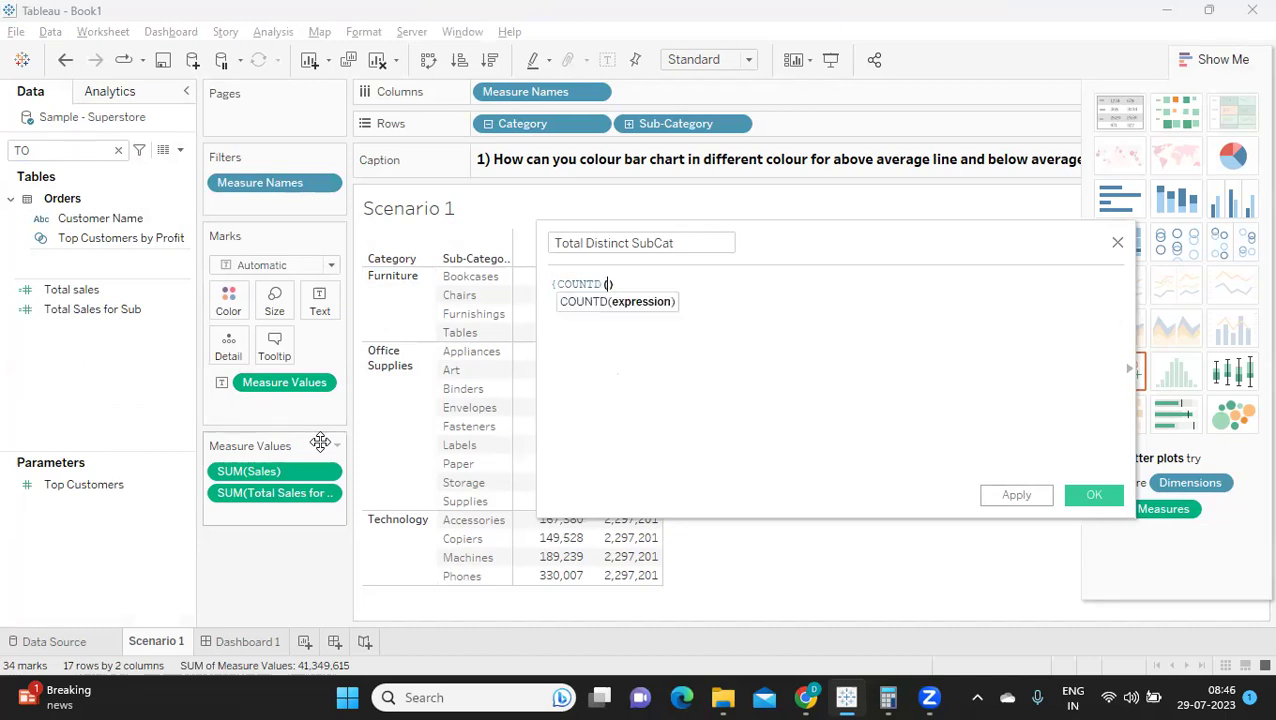
pyautogui.write('sub')
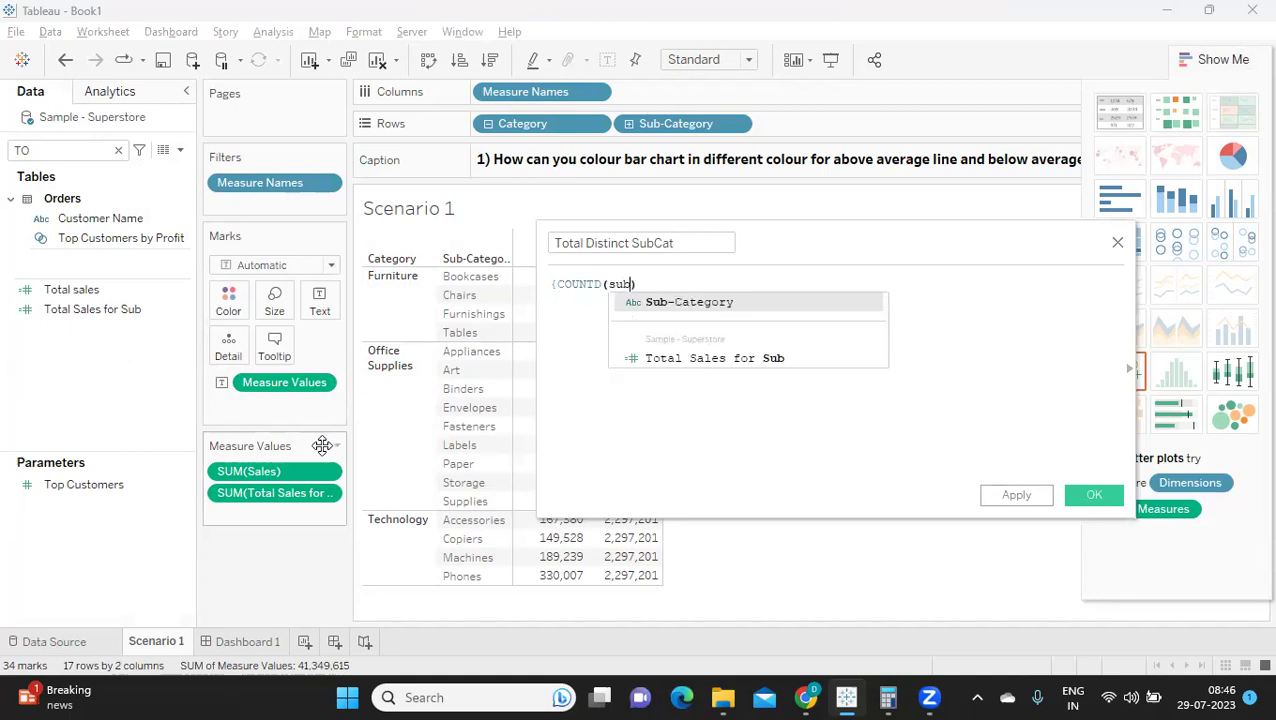
pyautogui.press('Return')
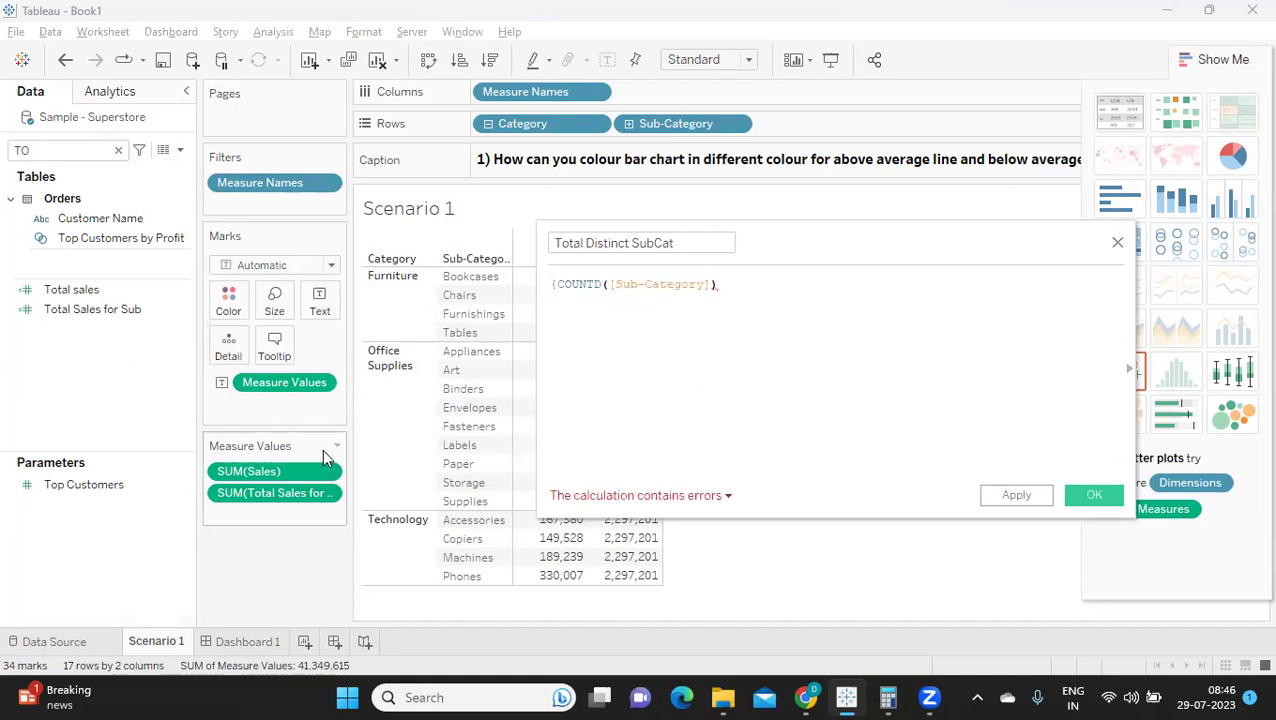
pyautogui.write('}')
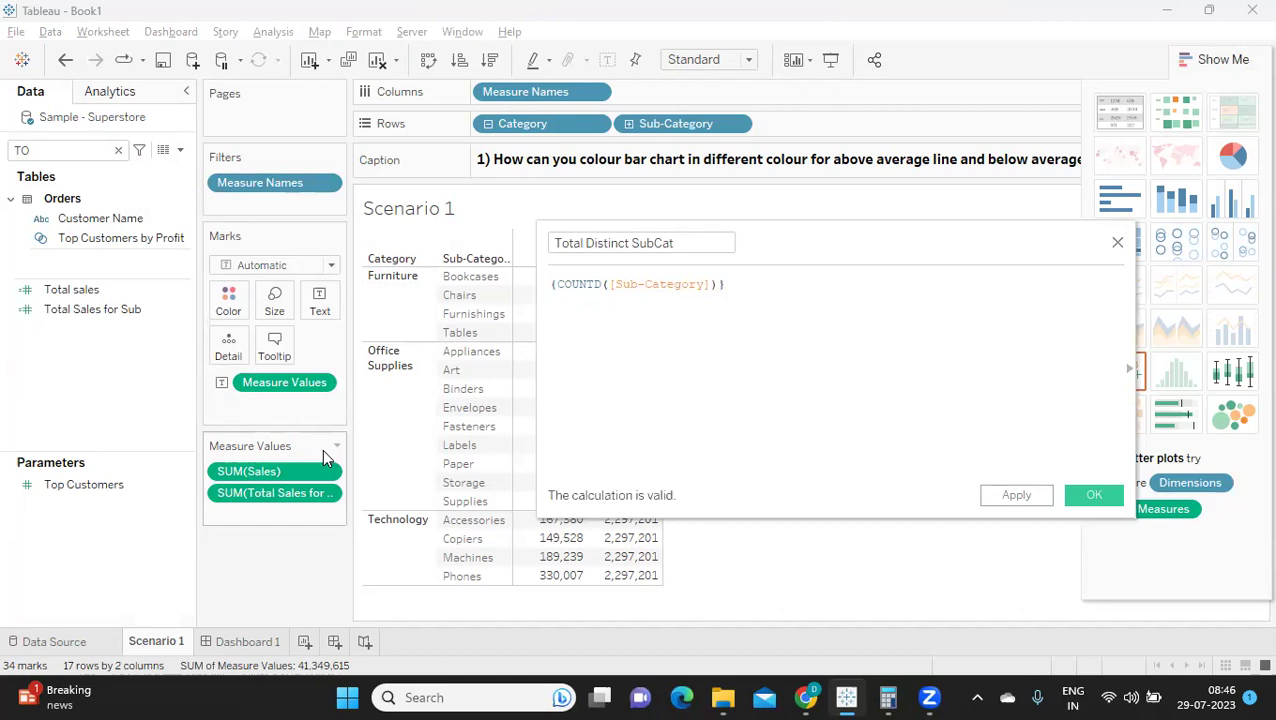
# - Apply Total Distinct SubCat and add it as a third table column showing 17
pyautogui.click(1016, 496)
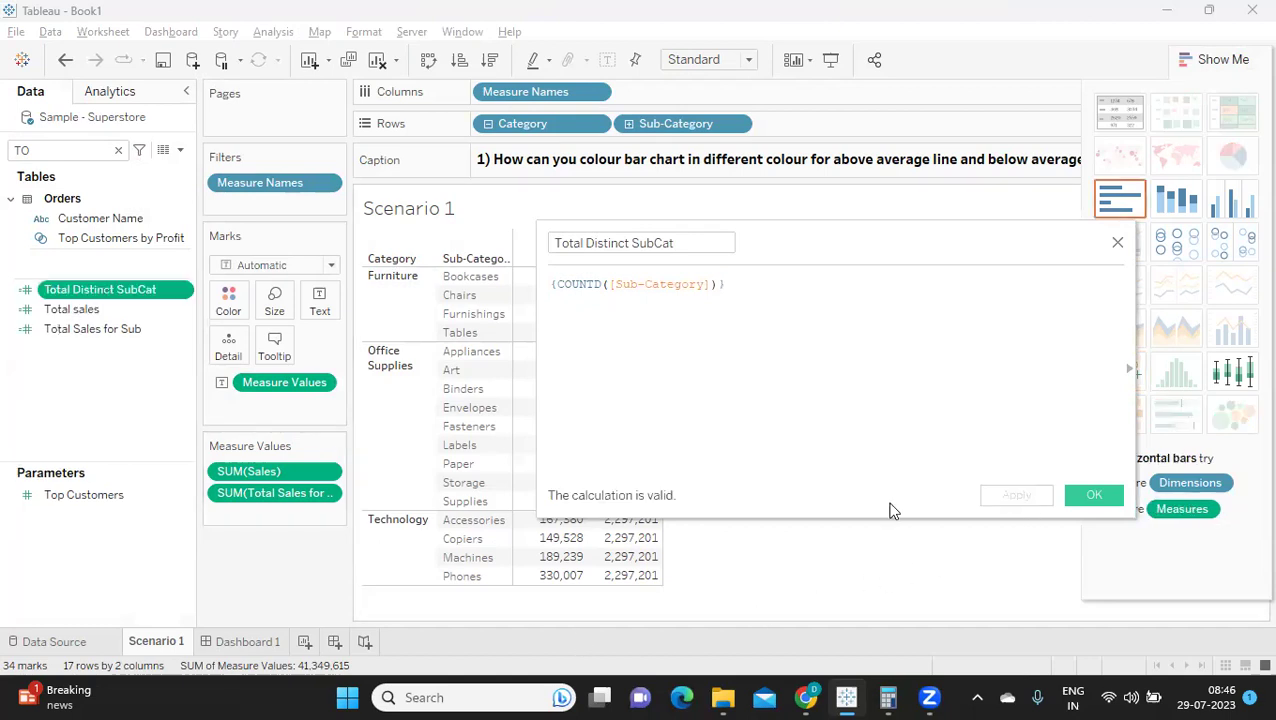
pyautogui.moveTo(810, 241); pyautogui.dragTo(1025, 242)
pyautogui.moveTo(85, 289); pyautogui.dragTo(250, 518)
pyautogui.moveTo(997, 250); pyautogui.dragTo(1126, 236)
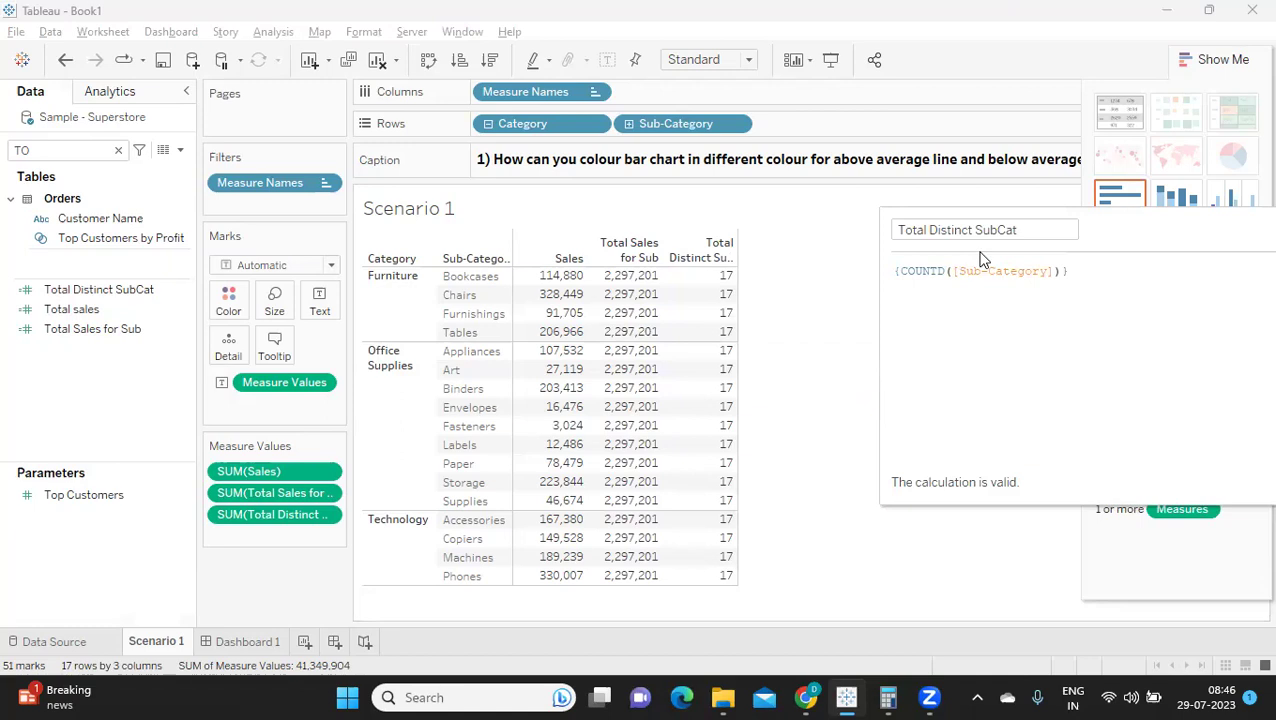
# - Rename the calculation to 'Average Sales' with formula {SUM([Sales])}/{COUNTD([Sub-Category])}
pyautogui.tripleClick(892, 229)
pyautogui.write('Average')
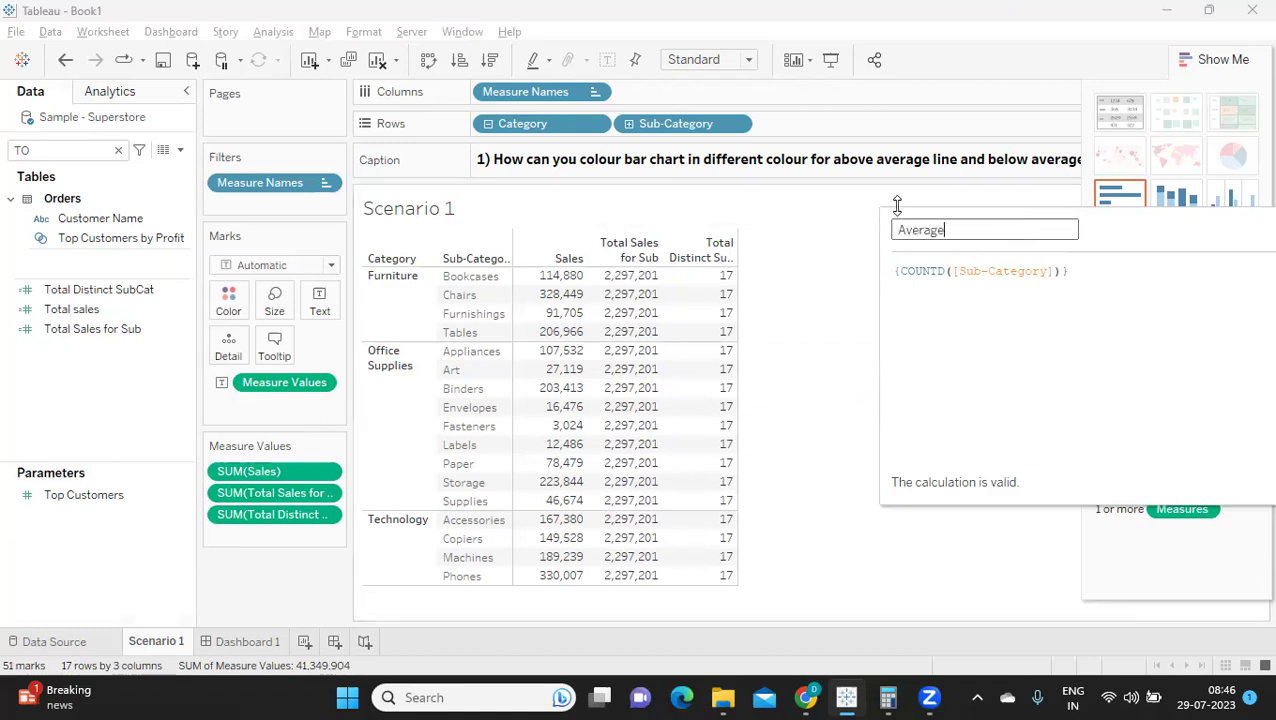
pyautogui.write(' Sales')
pyautogui.click(894, 270)
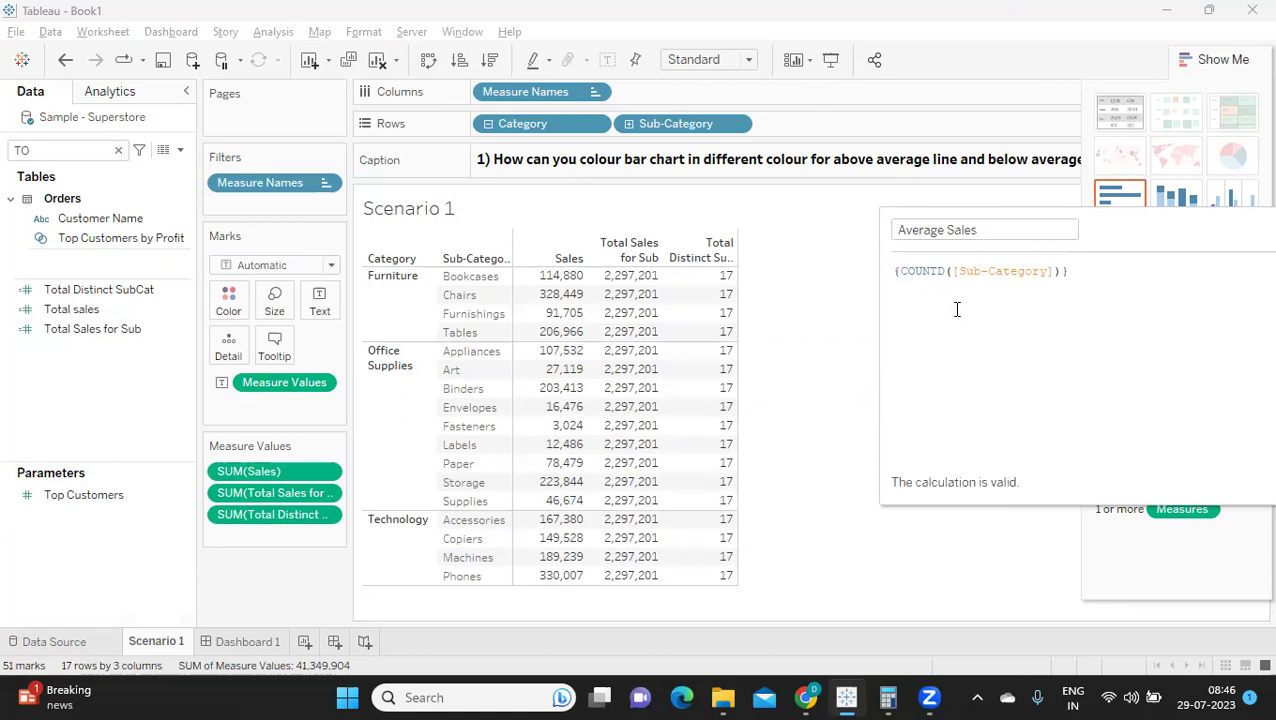
pyautogui.press('Return')
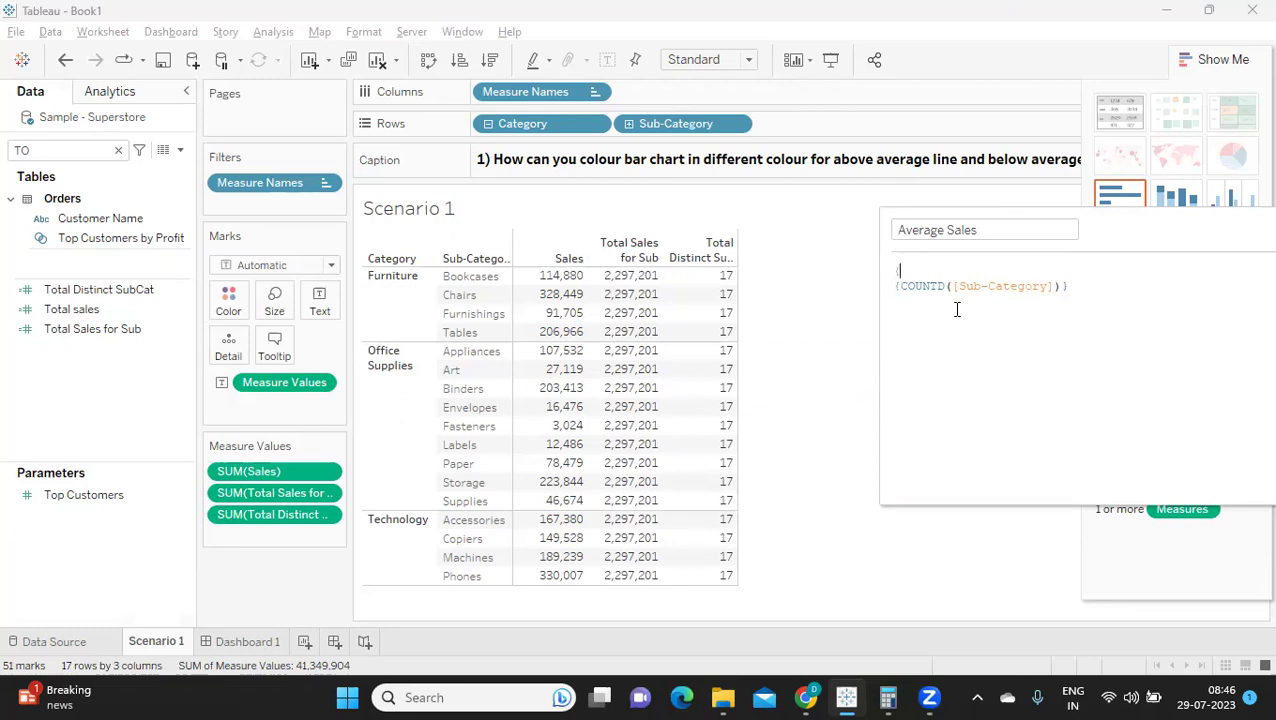
pyautogui.write('(sub')
pyautogui.press('BackSpace')
pyautogui.press('BackSpace')
pyautogui.press('BackSpace')
pyautogui.write('SUM(SA')
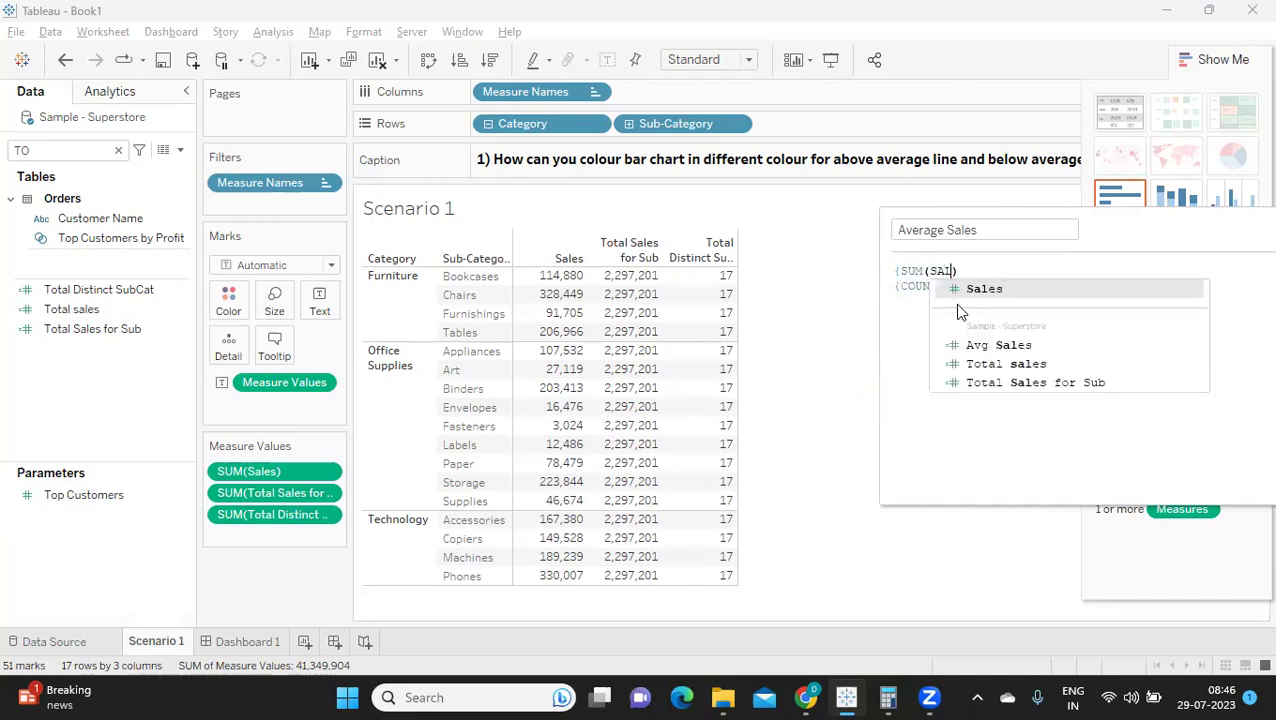
pyautogui.press('Return')
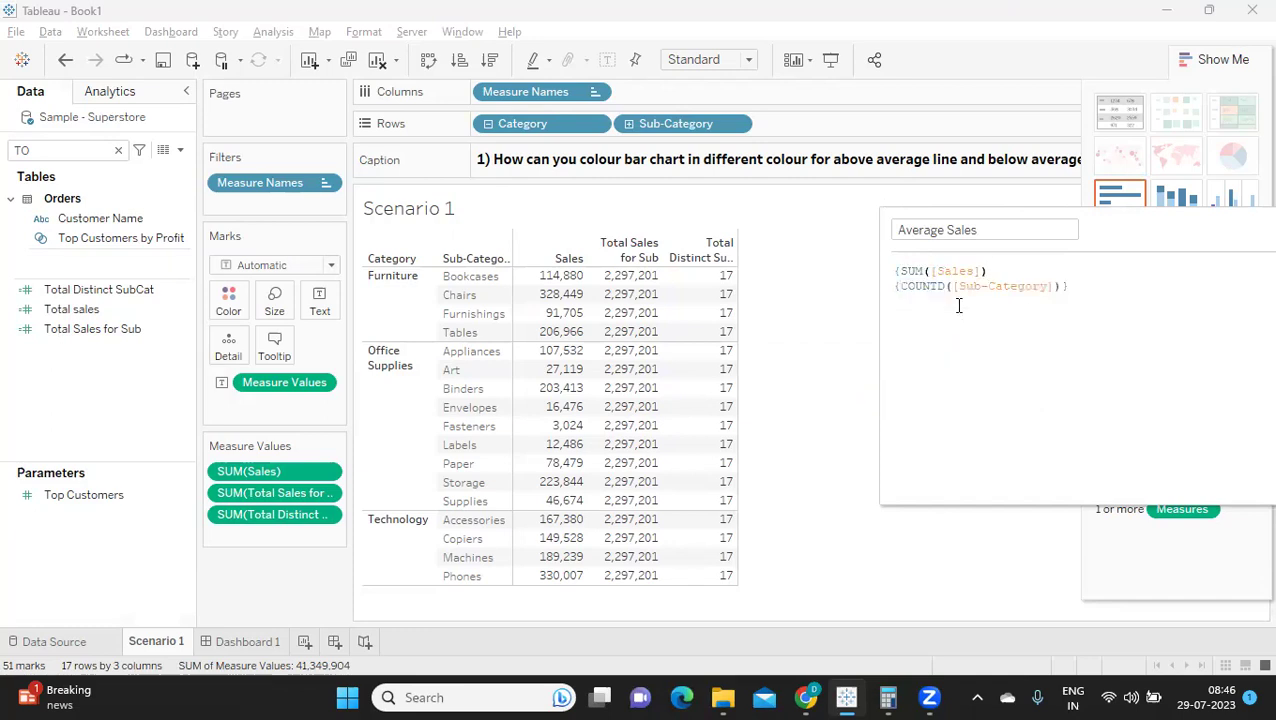
pyautogui.write(')}/')
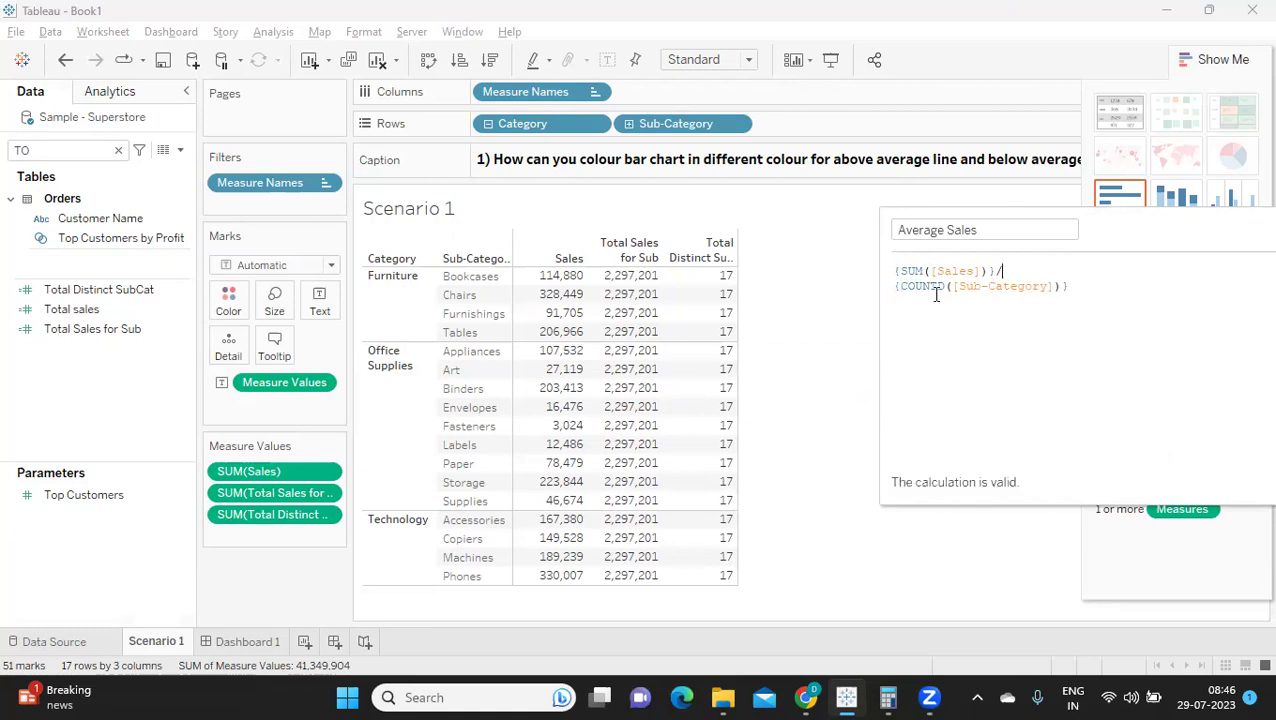
pyautogui.click(1099, 285)
pyautogui.hotkey('shift', 'Home')
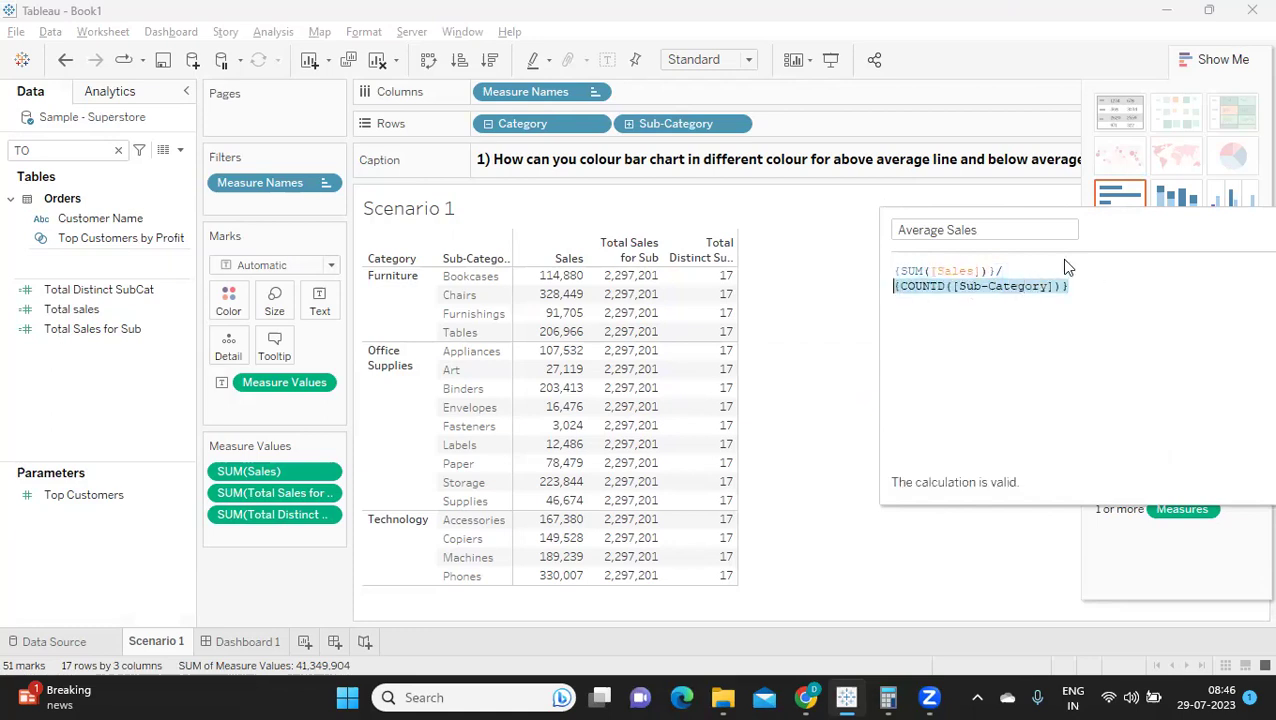
pyautogui.moveTo(1125, 236); pyautogui.dragTo(1000, 236)
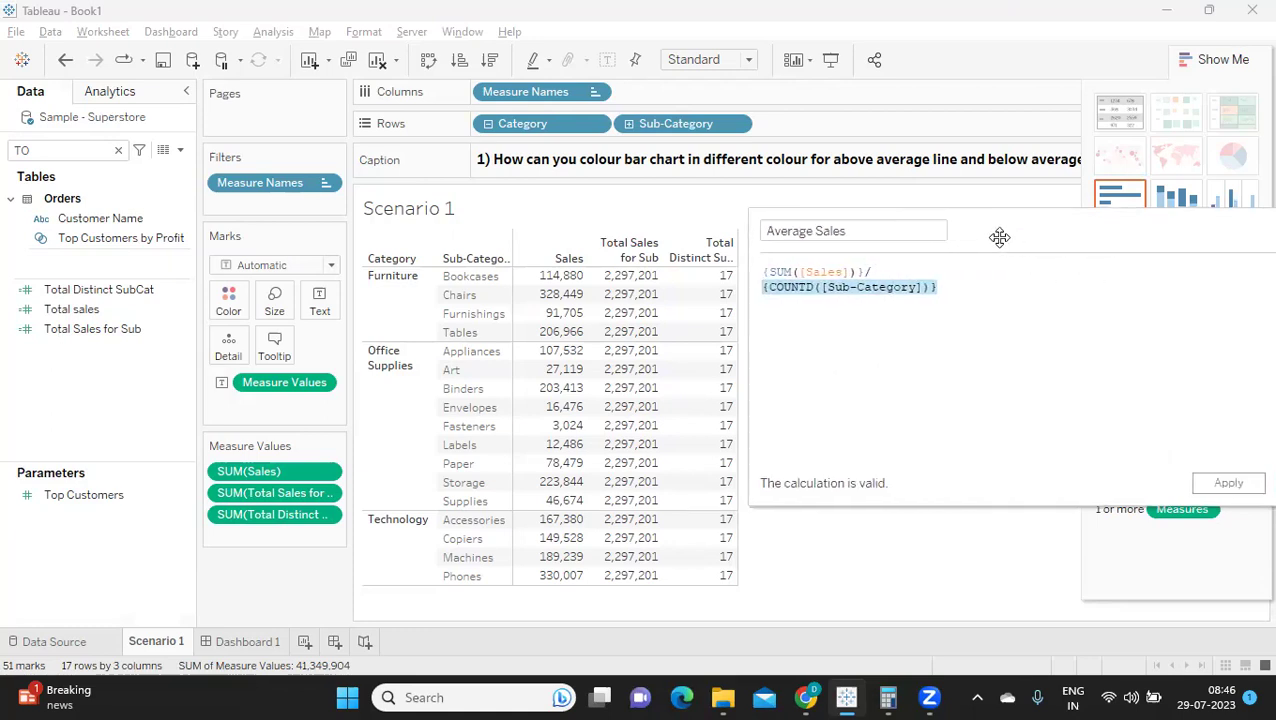
# - Change the formula to {FIXED:SUM([Sales])}/{FIXED:COUNTD([Sub-Category])} and apply it
pyautogui.click(1229, 484)
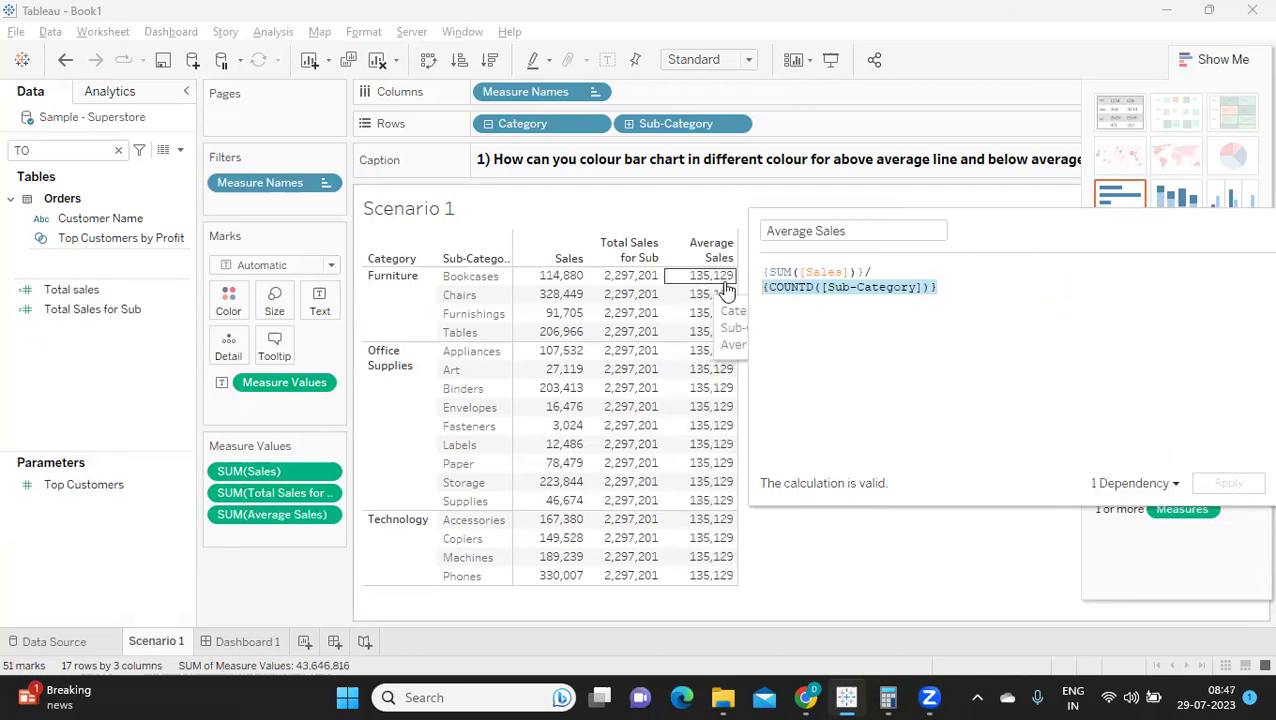
pyautogui.click(763, 272)
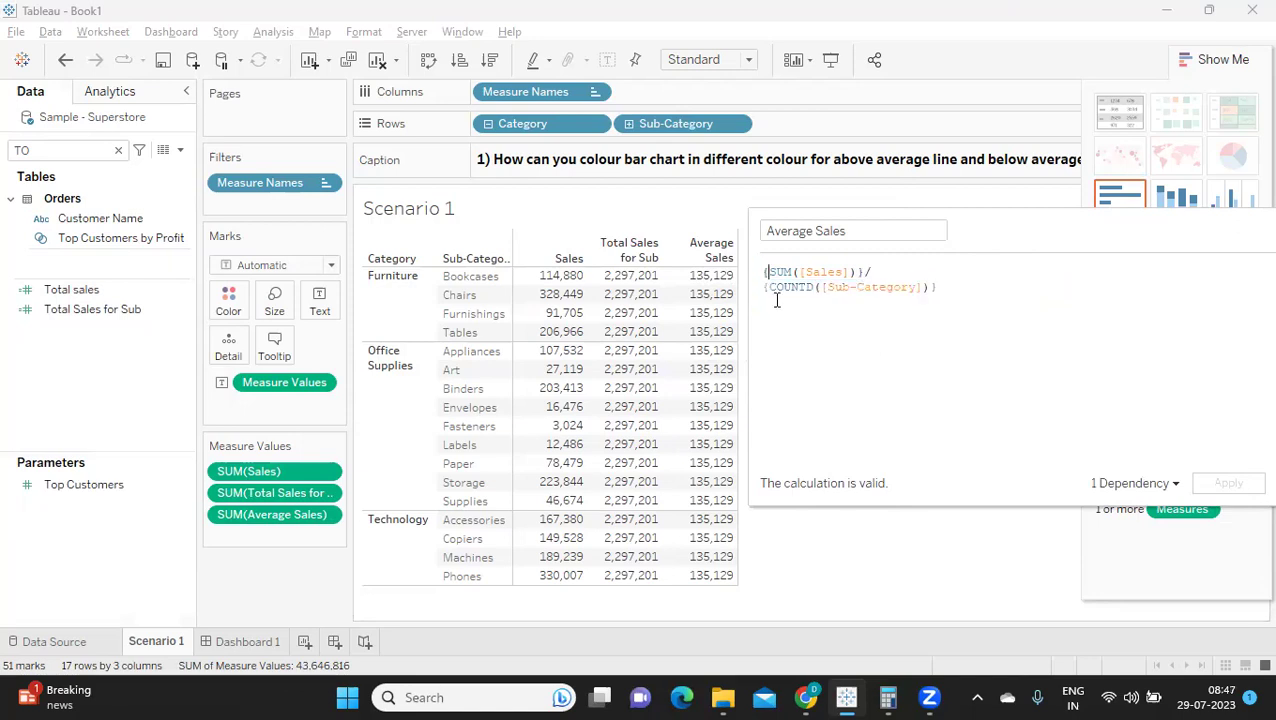
pyautogui.write('FIXED')
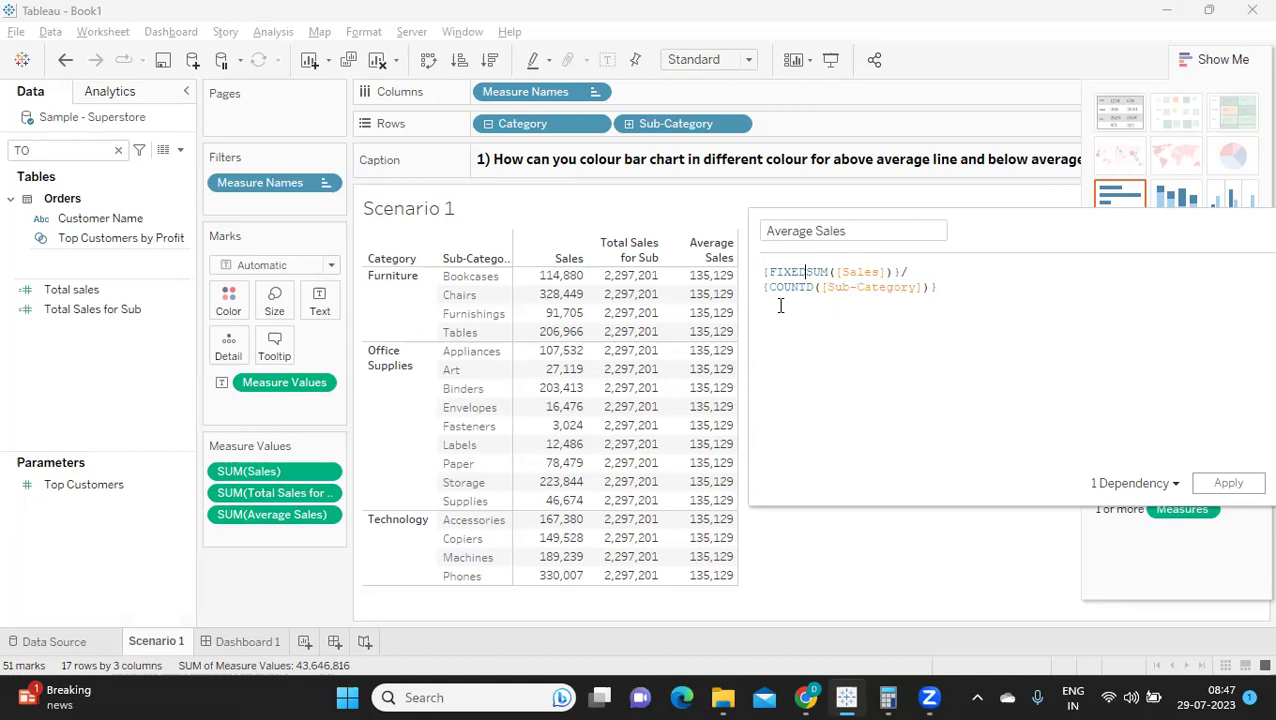
pyautogui.write('"')
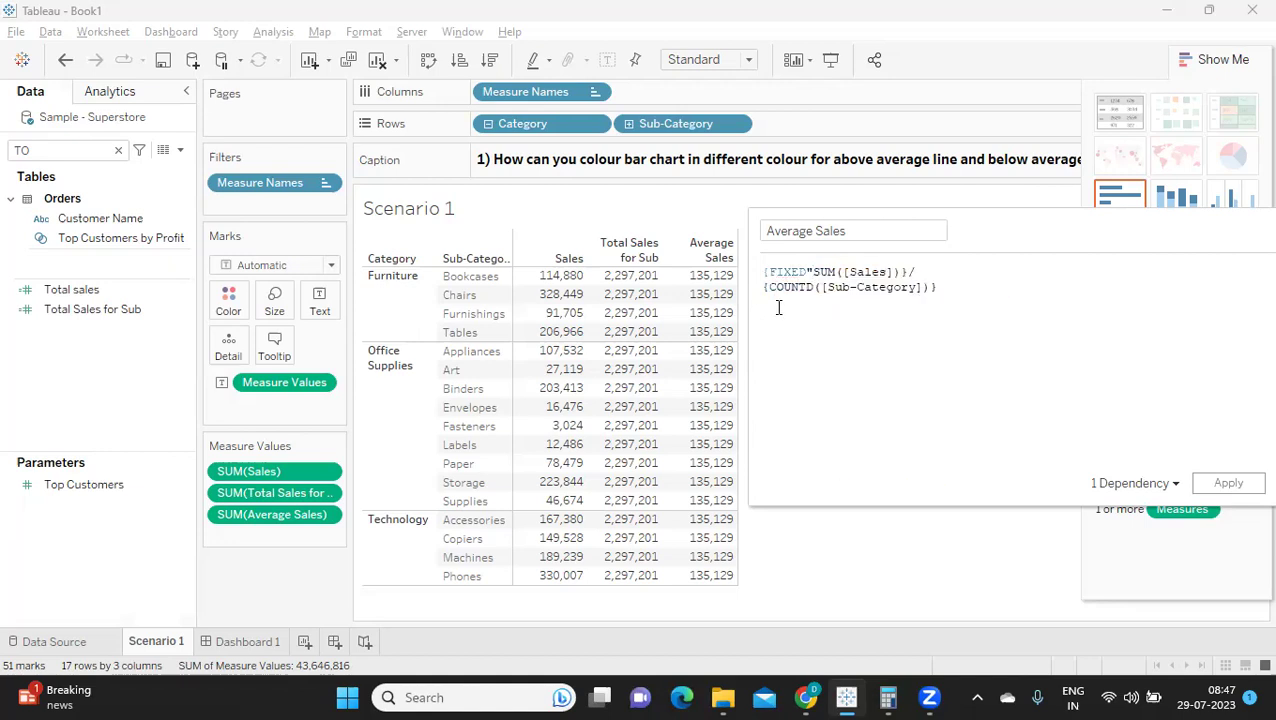
pyautogui.press('BackSpace')
pyautogui.write(':')
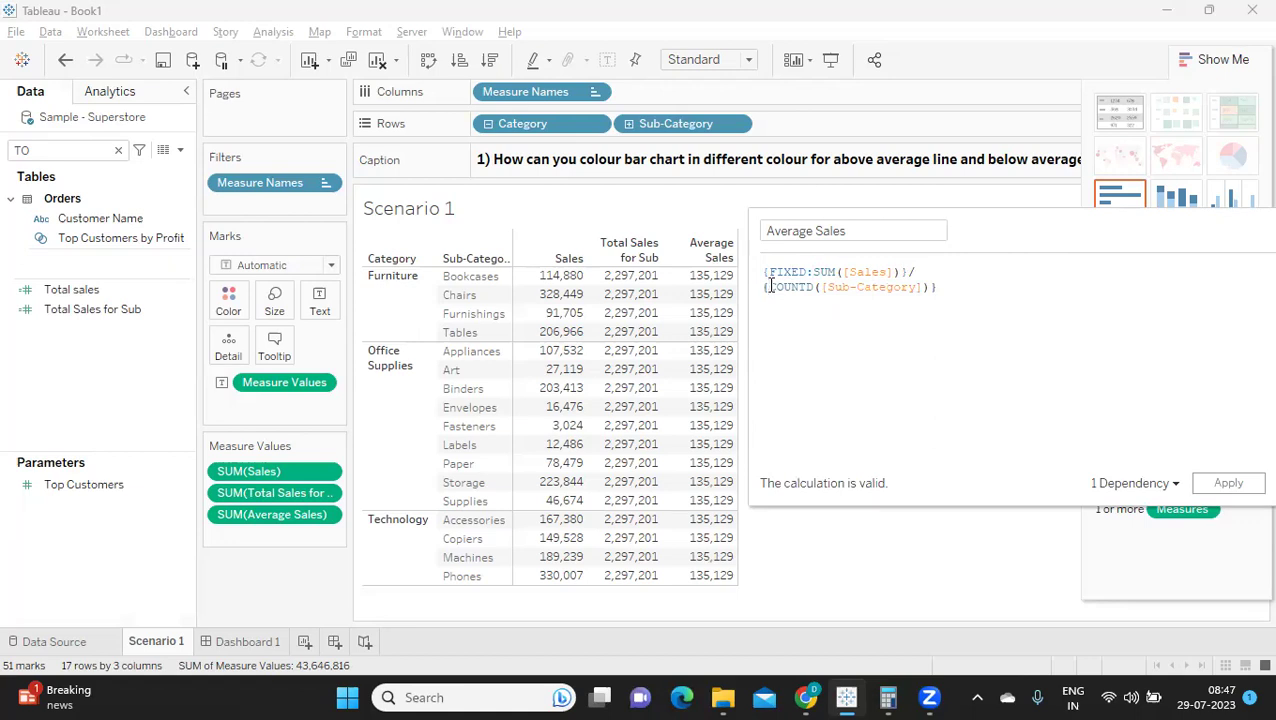
pyautogui.click(770, 287)
pyautogui.write('FIXED')
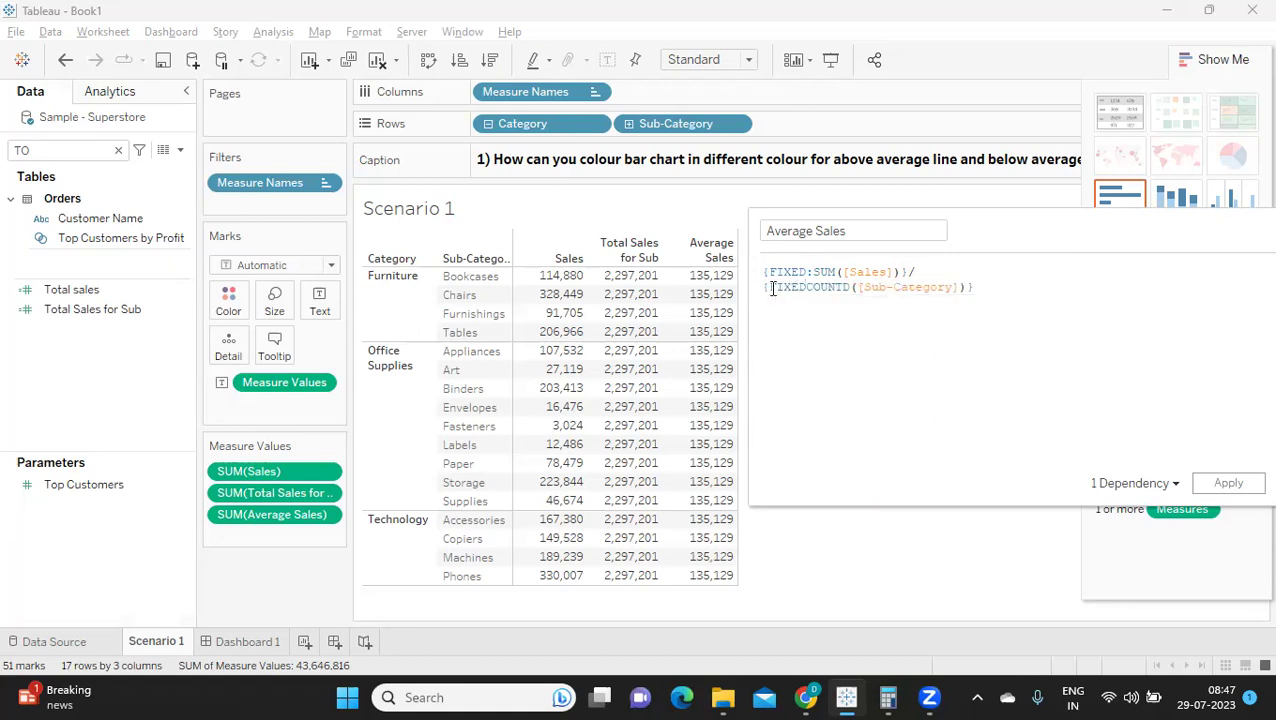
pyautogui.write(':')
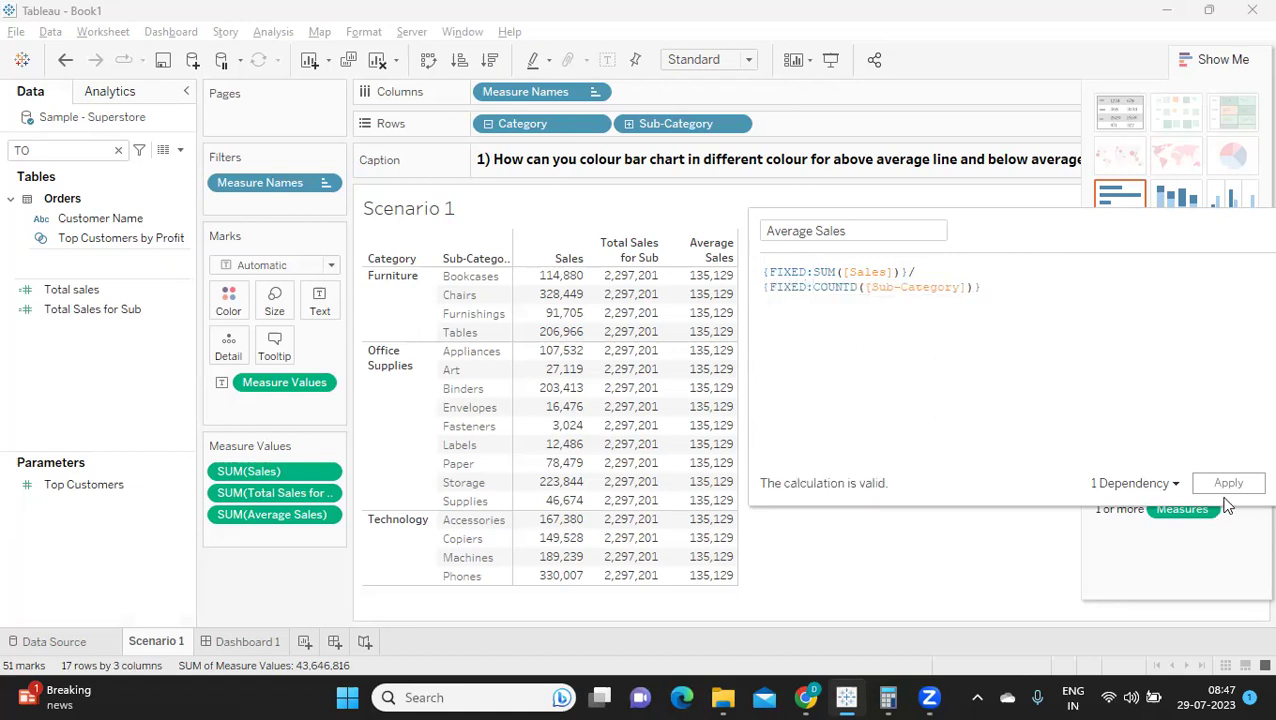
pyautogui.click(1229, 484)
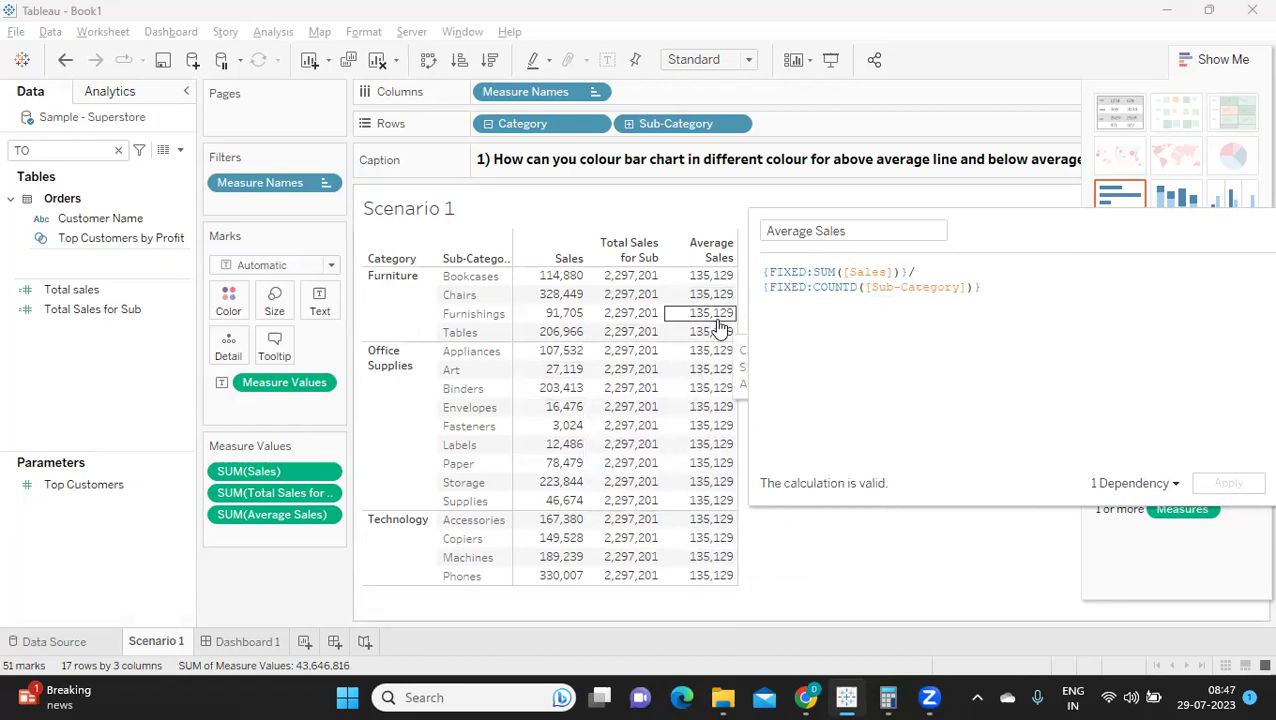
# - Remove 'FIXED:' from both lines of the Average Sales formula
pyautogui.doubleClick(783, 272)
pyautogui.click(783, 273)
pyautogui.moveTo(768, 272); pyautogui.dragTo(806, 274)
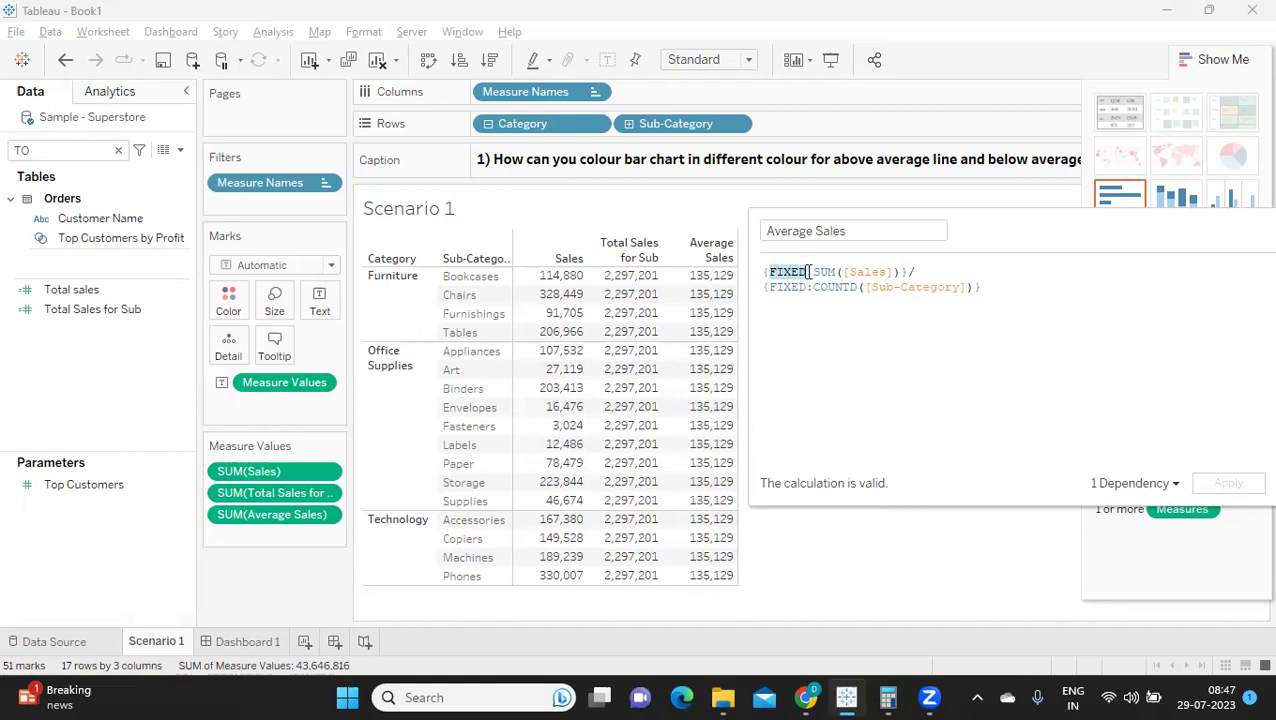
pyautogui.click(807, 272)
pyautogui.moveTo(805, 289); pyautogui.dragTo(782, 290)
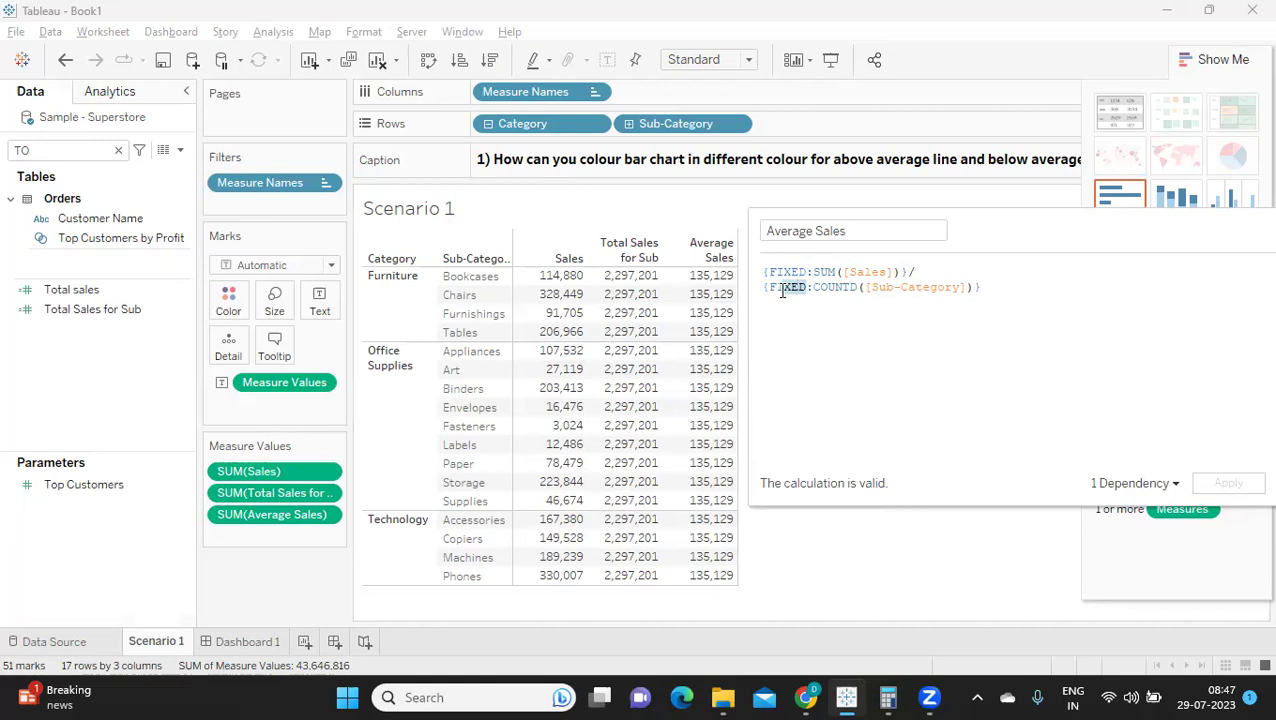
pyautogui.moveTo(768, 272); pyautogui.dragTo(814, 271)
pyautogui.press('BackSpace')
pyautogui.moveTo(768, 287); pyautogui.dragTo(810, 284)
pyautogui.press('BackSpace')
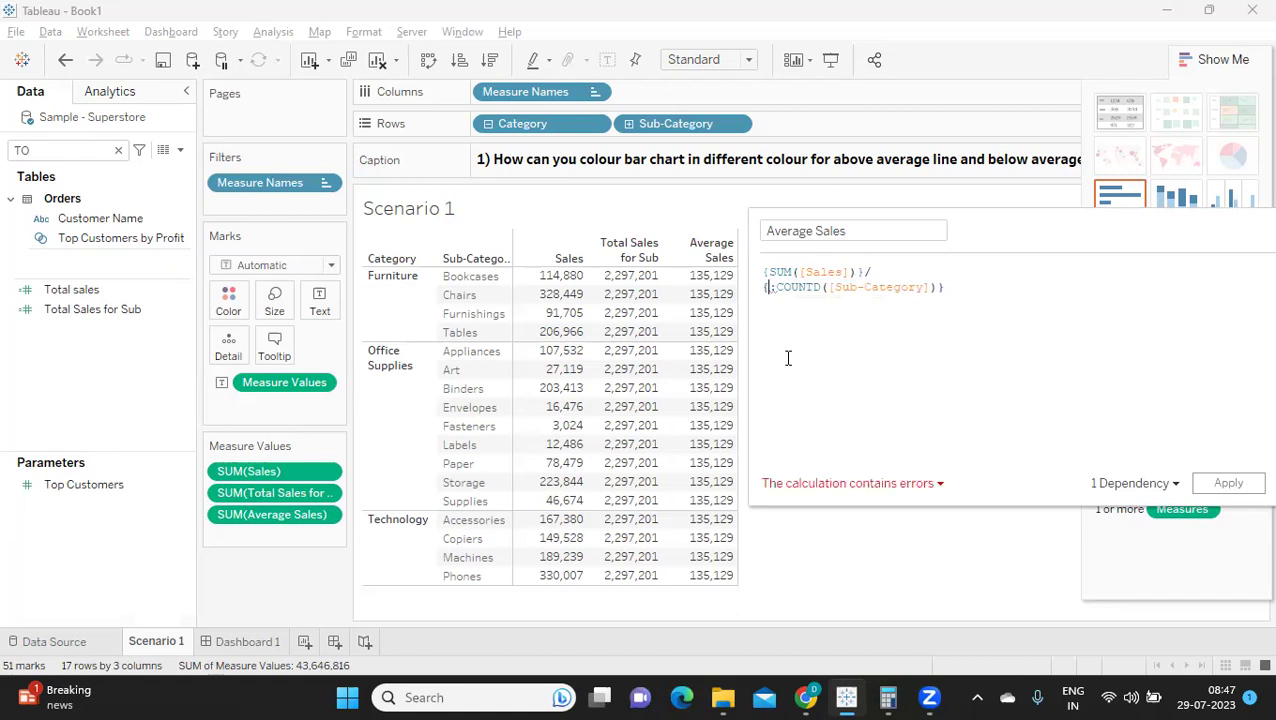
pyautogui.press('Delete')
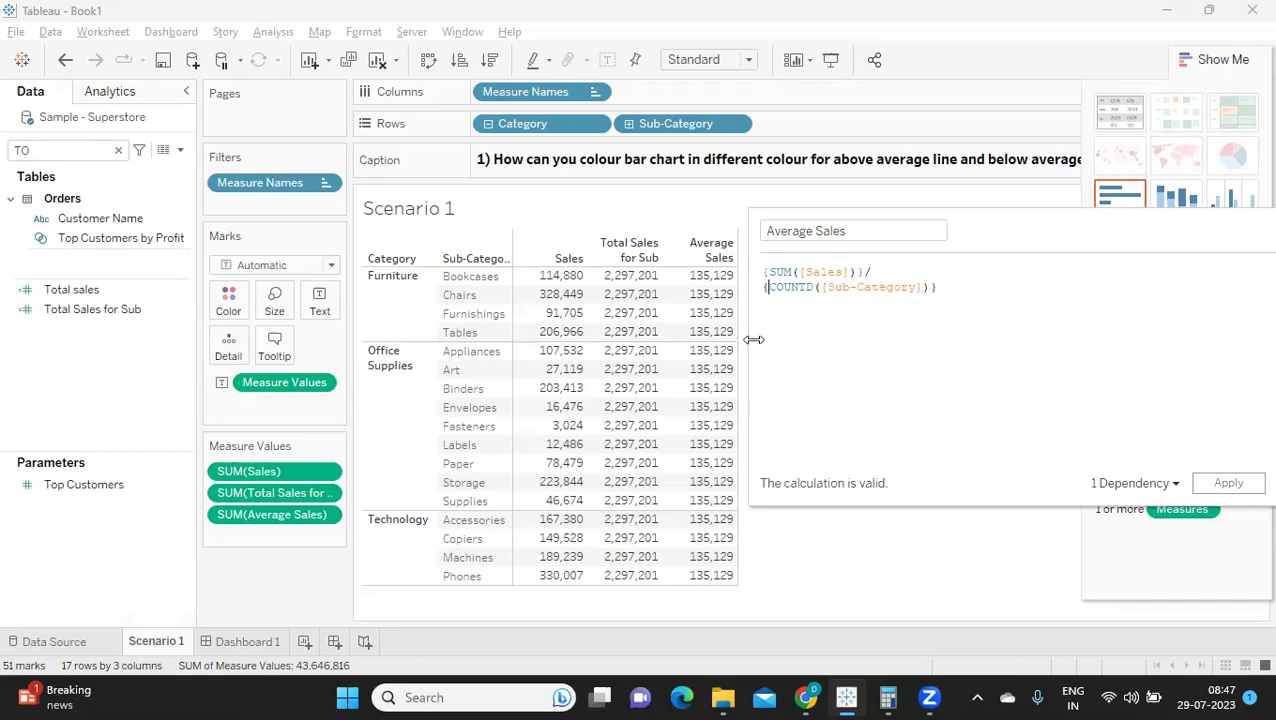
# - Put 'FIXED:' back before SUM on line 1 only, then apply and close the editor
pyautogui.moveTo(1052, 226); pyautogui.dragTo(920, 229)
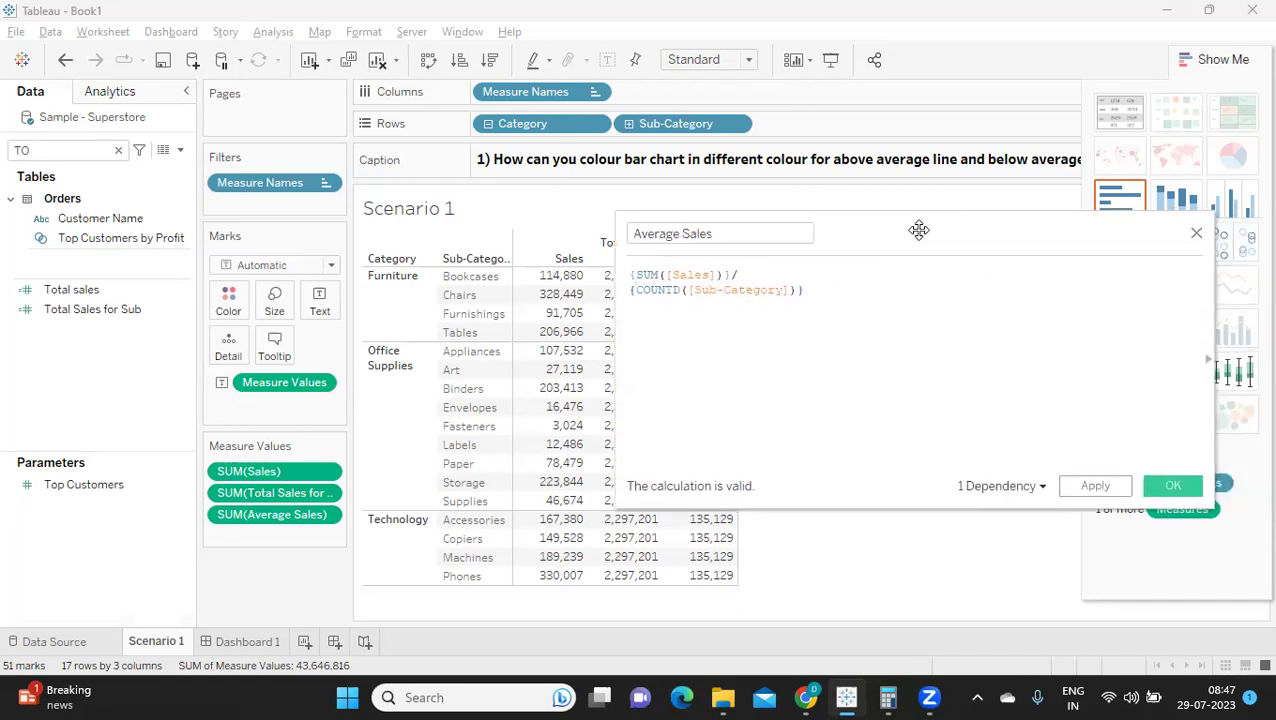
pyautogui.moveTo(804, 289); pyautogui.dragTo(606, 270)
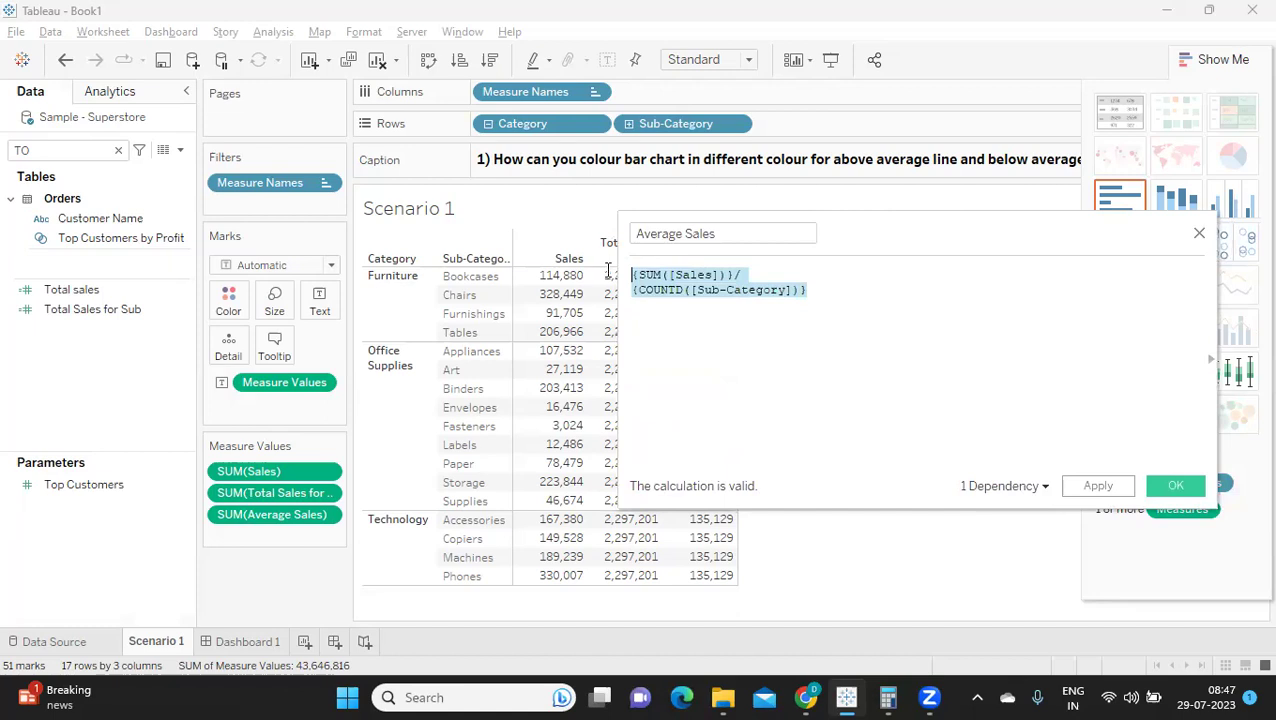
pyautogui.click(641, 274)
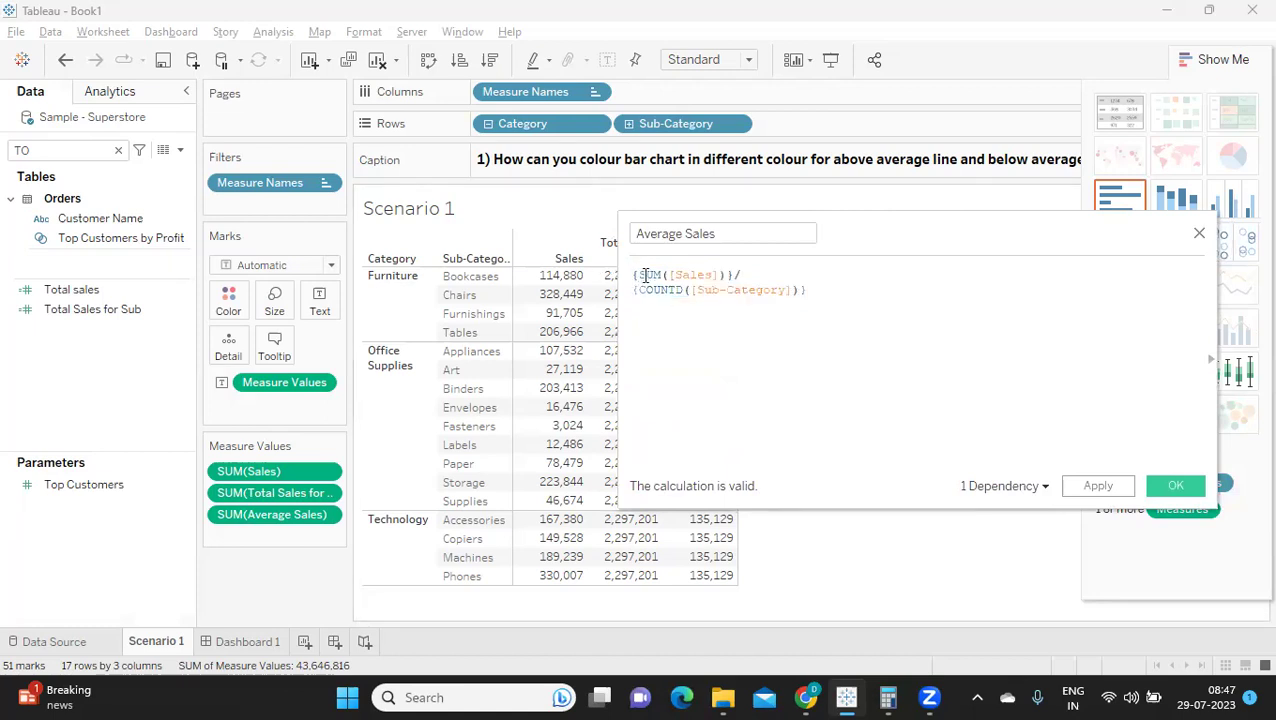
pyautogui.write('FIXED')
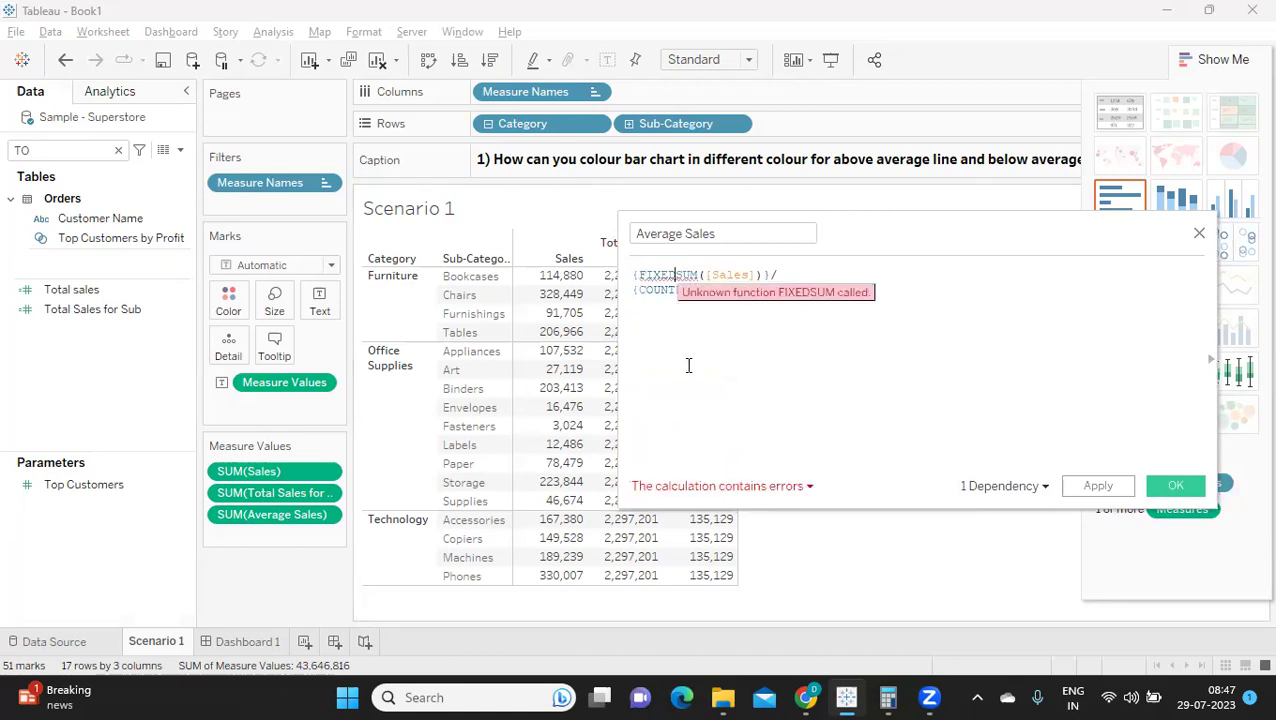
pyautogui.write(':')
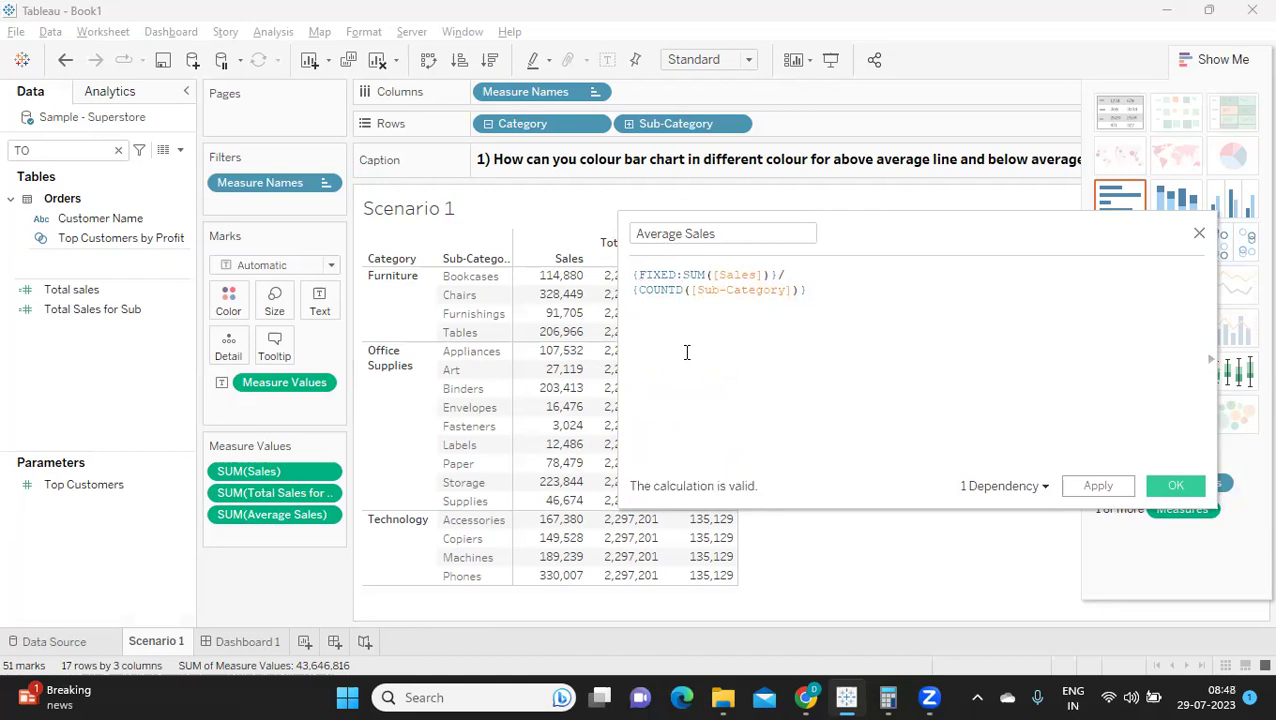
pyautogui.moveTo(790, 280)
pyautogui.mouseDown()
pyautogui.moveTo(632, 276)
pyautogui.moveTo(788, 277)
pyautogui.mouseUp()
pyautogui.moveTo(823, 293); pyautogui.dragTo(616, 270)
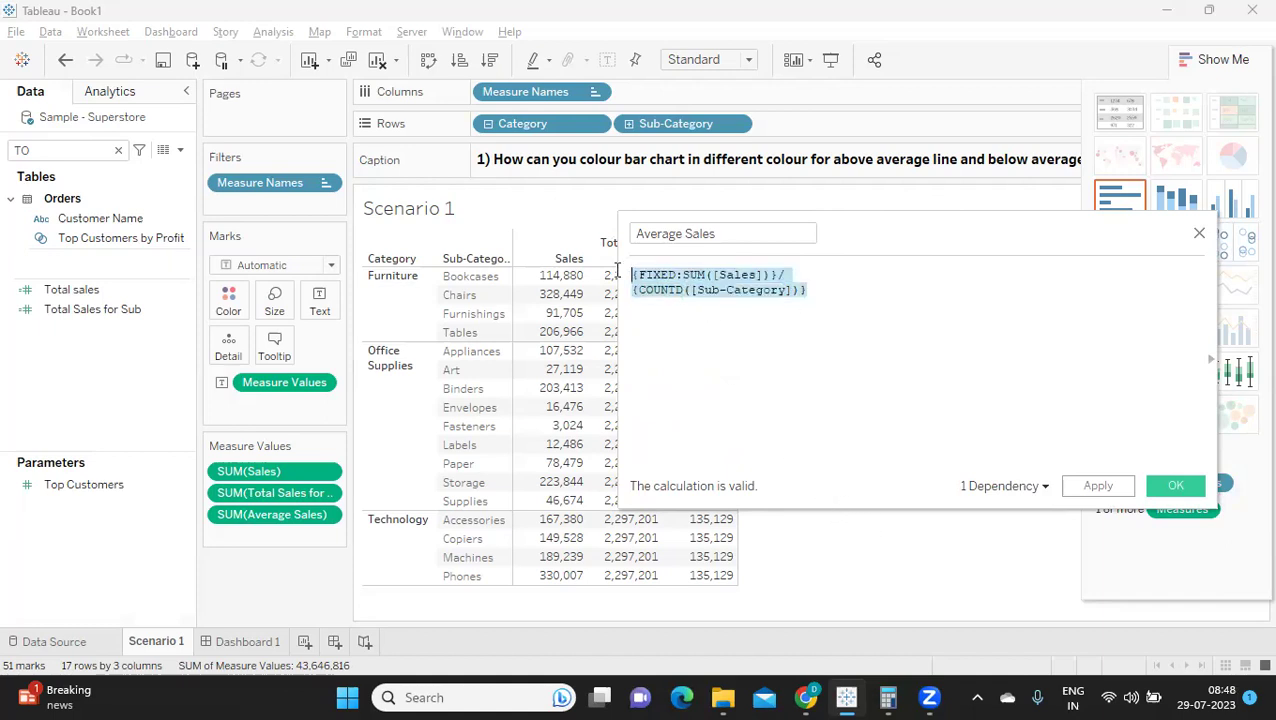
pyautogui.click(863, 333)
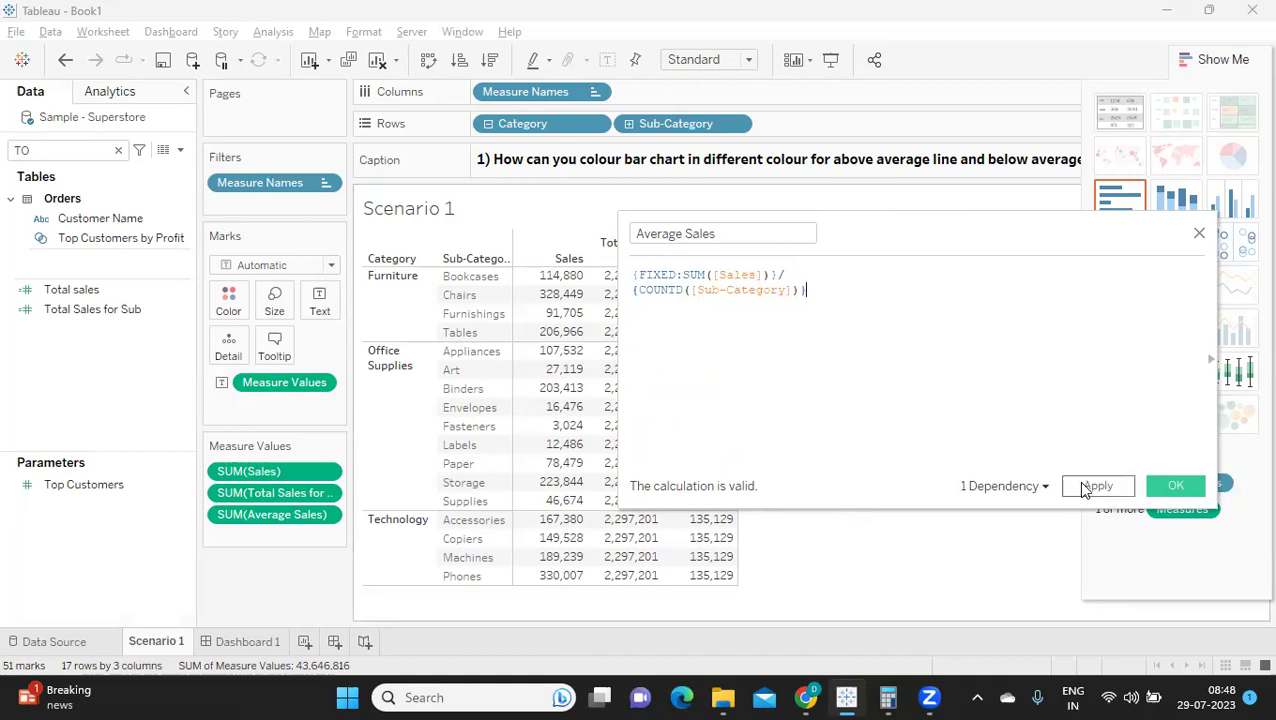
pyautogui.click(1090, 486)
pyautogui.click(1165, 488)
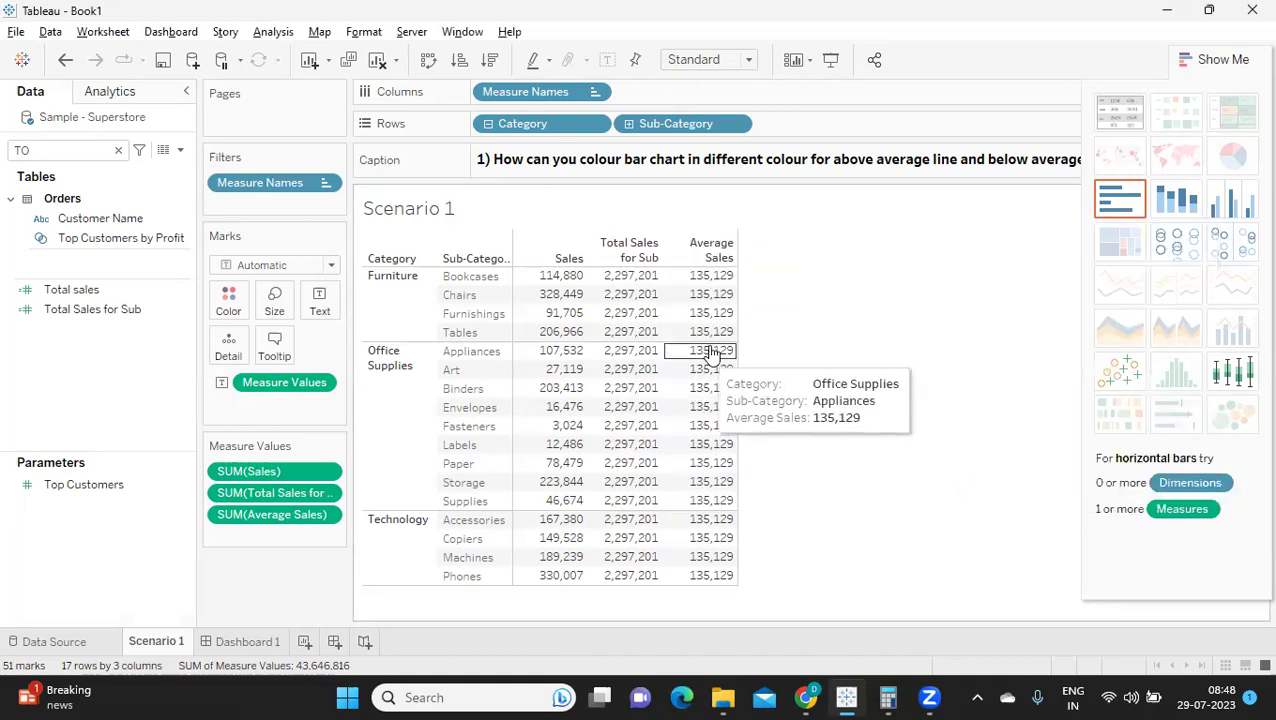
# - Create a new calculated field named 'Flag for Average Sales'
pyautogui.click(119, 150)
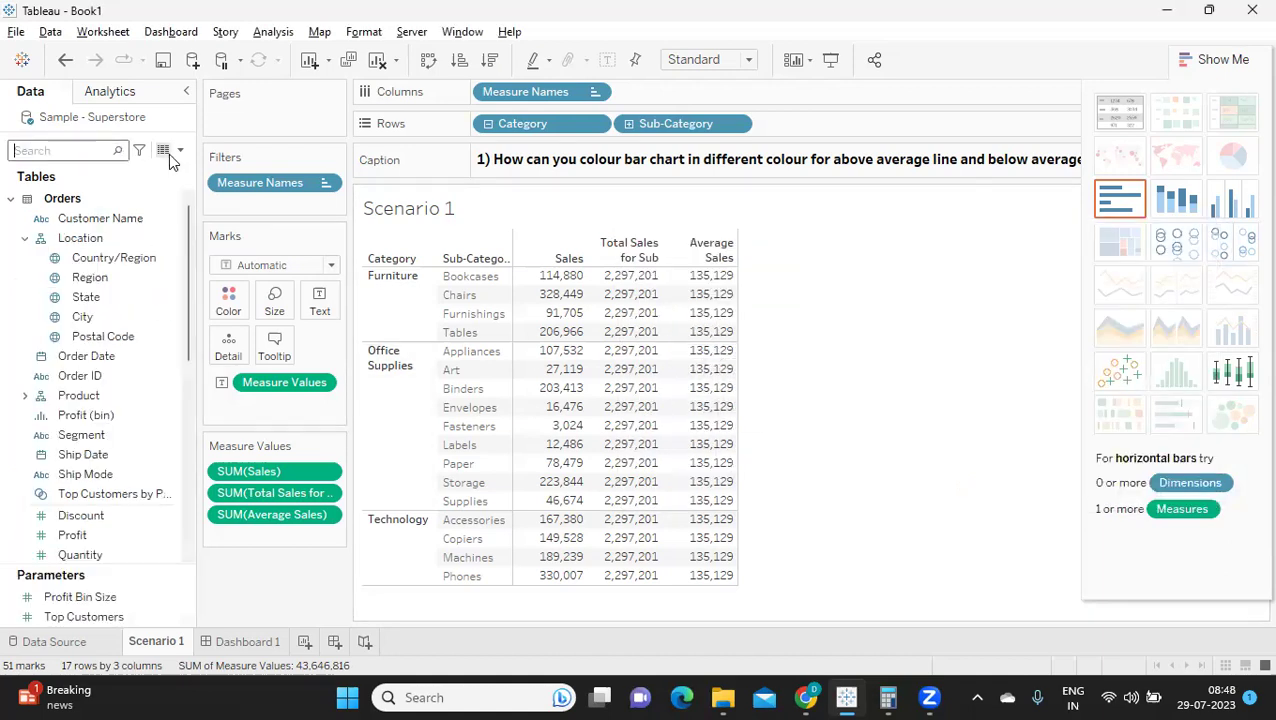
pyautogui.click(180, 150)
pyautogui.click(155, 168)
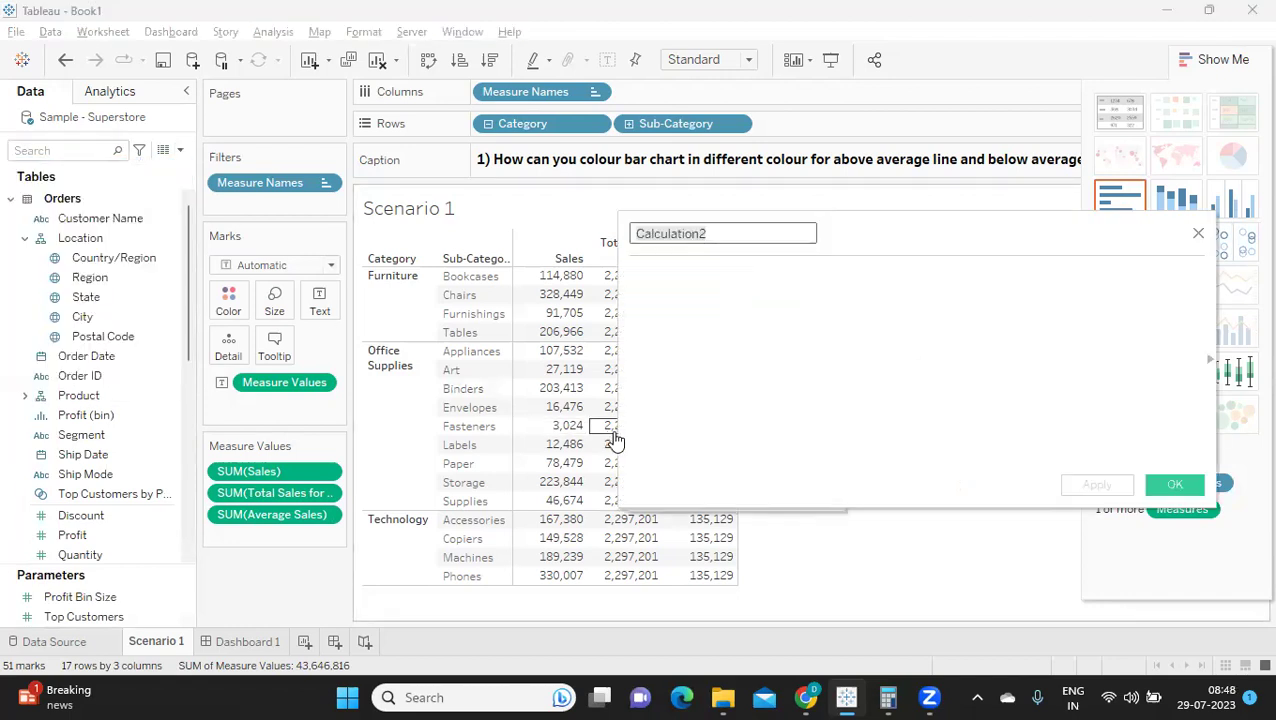
pyautogui.hotkey('ctrl', 'a')
pyautogui.press('BackSpace')
pyautogui.write('f')
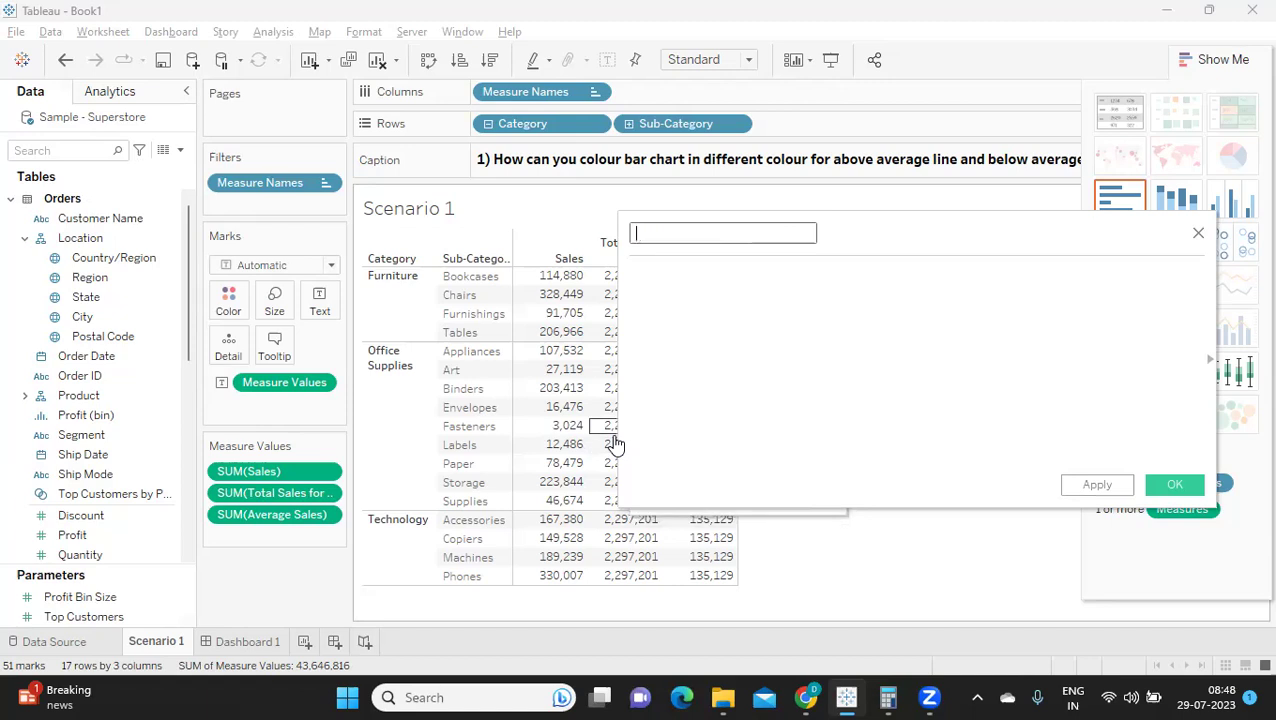
pyautogui.write('F')
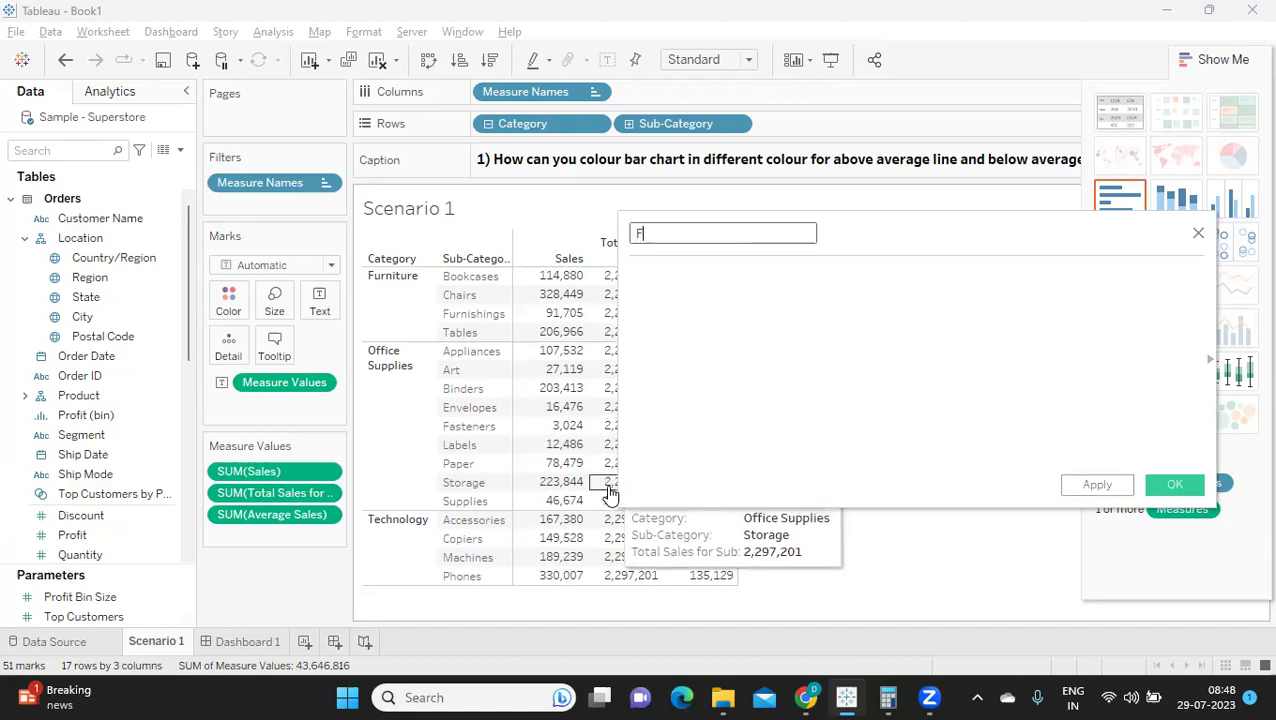
pyautogui.write('alglag ')
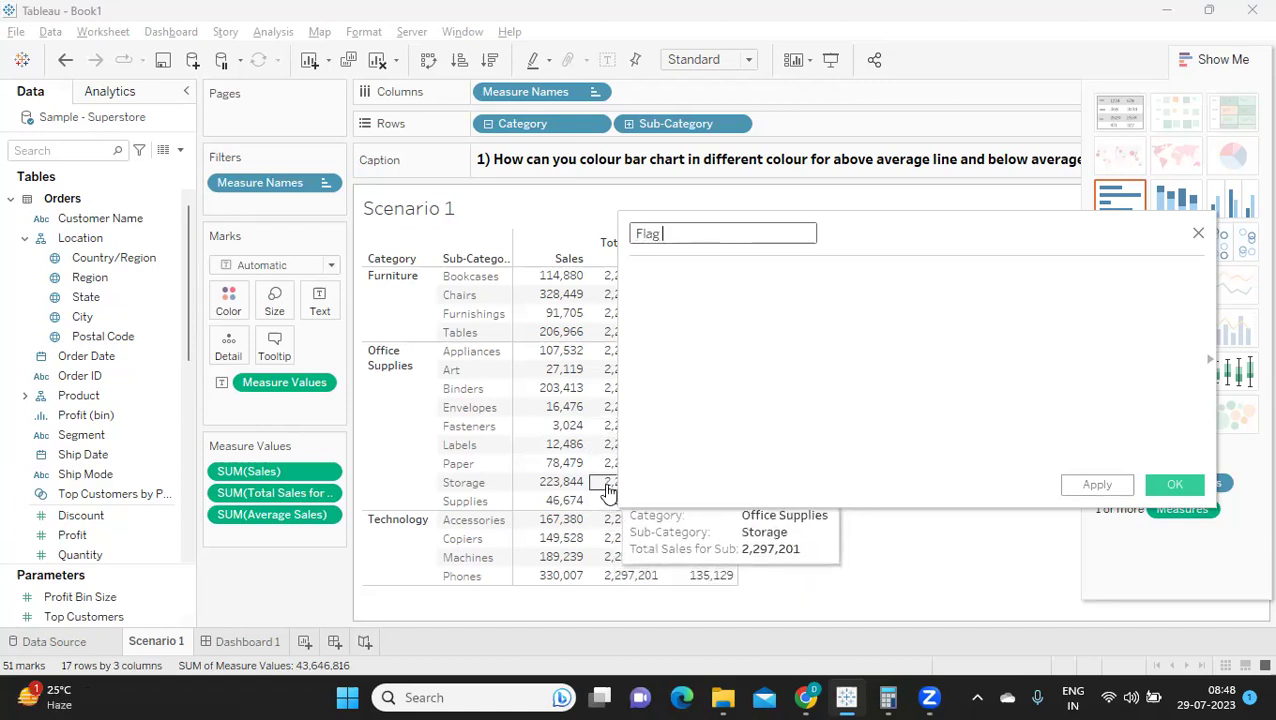
pyautogui.write('for Average ')
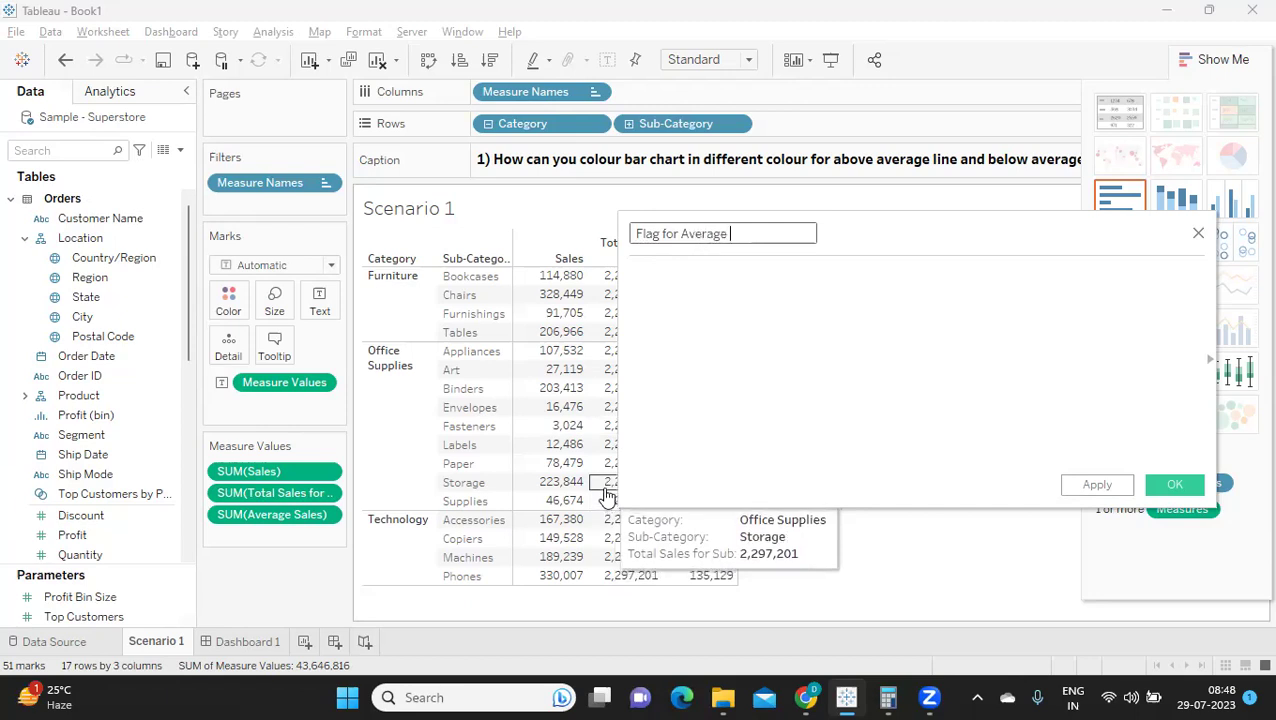
pyautogui.write('Sales')
pyautogui.press('Tab')
# - Begin the formula with IF, trying and then removing a Total Sales for Sub reference
pyautogui.write('if')
pyautogui.press('Return')
pyautogui.write('av')
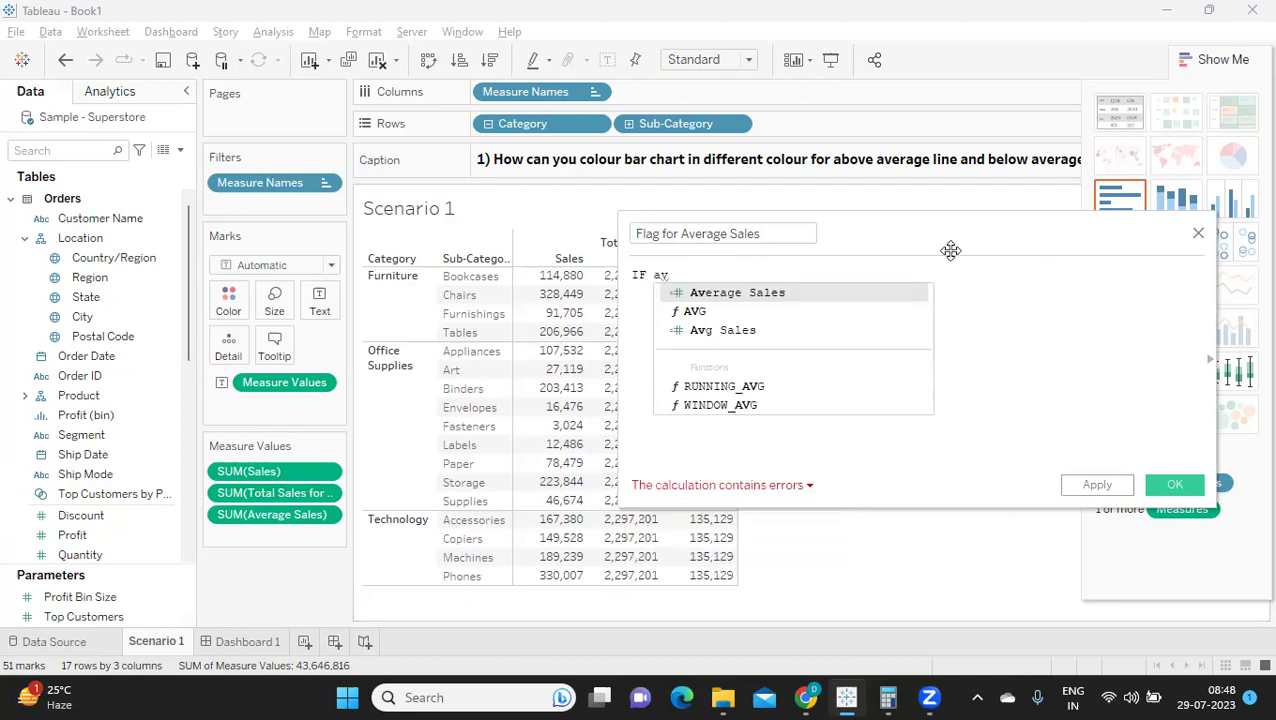
pyautogui.moveTo(958, 242); pyautogui.dragTo(1116, 288)
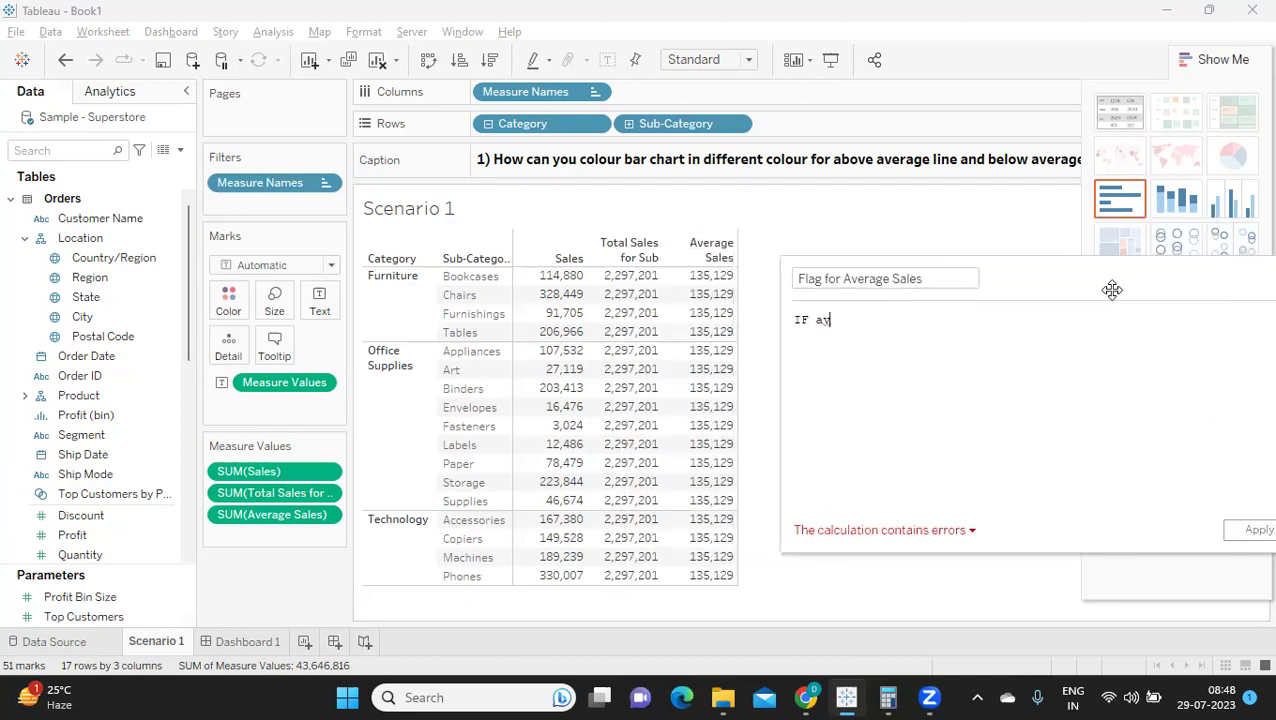
pyautogui.press('BackSpace')
pyautogui.press('BackSpace')
pyautogui.write('su')
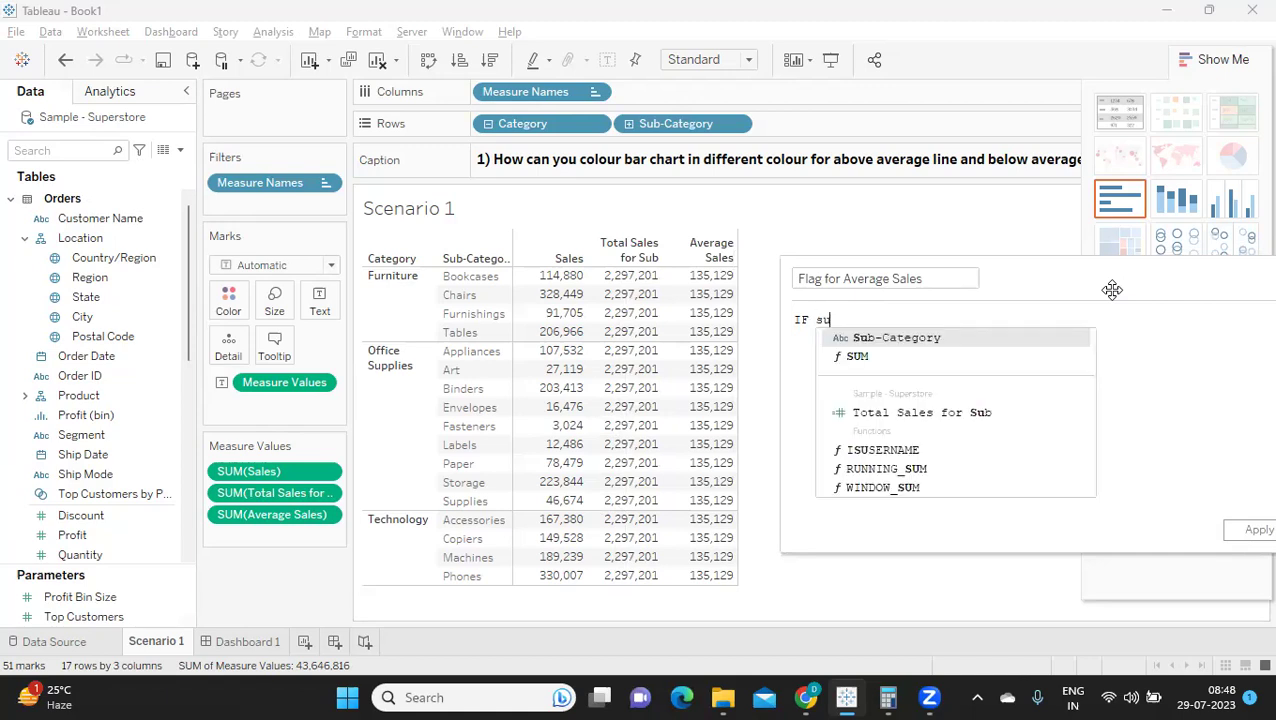
pyautogui.write('m')
pyautogui.press('BackSpace')
pyautogui.press('BackSpace')
pyautogui.press('BackSpace')
pyautogui.write('tot')
pyautogui.press('Down')
pyautogui.press('Down')
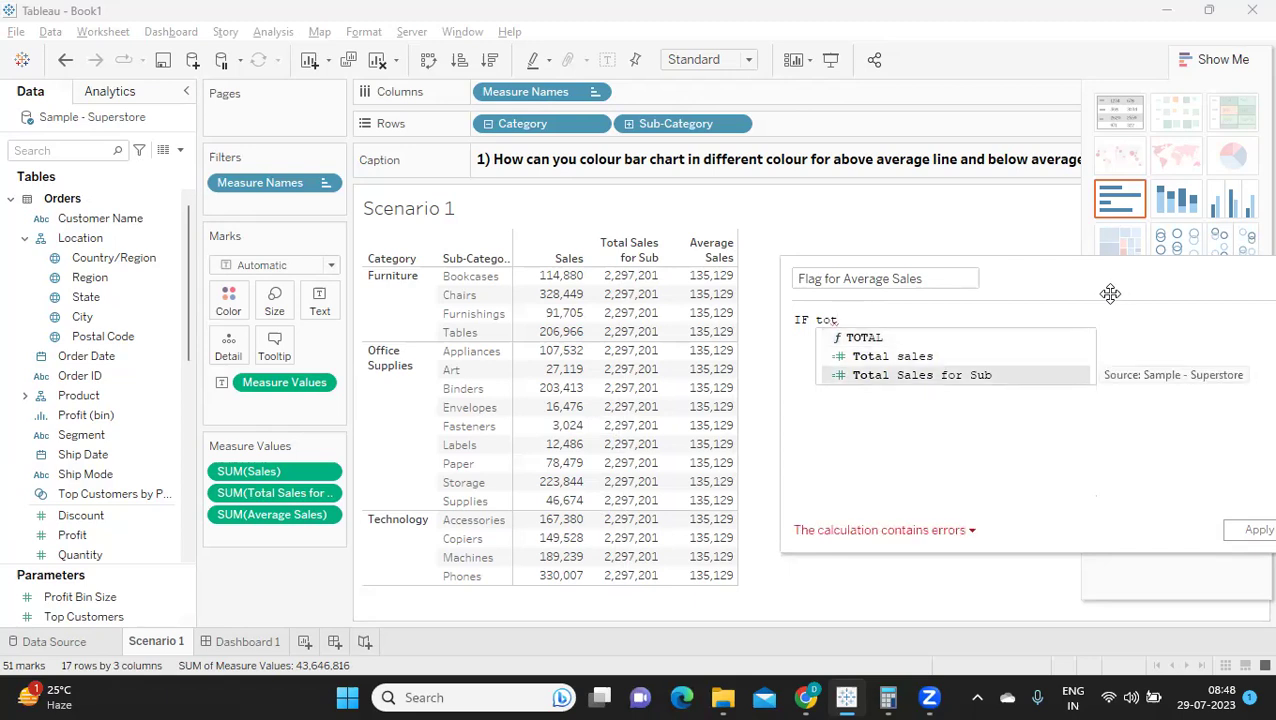
pyautogui.press('Return')
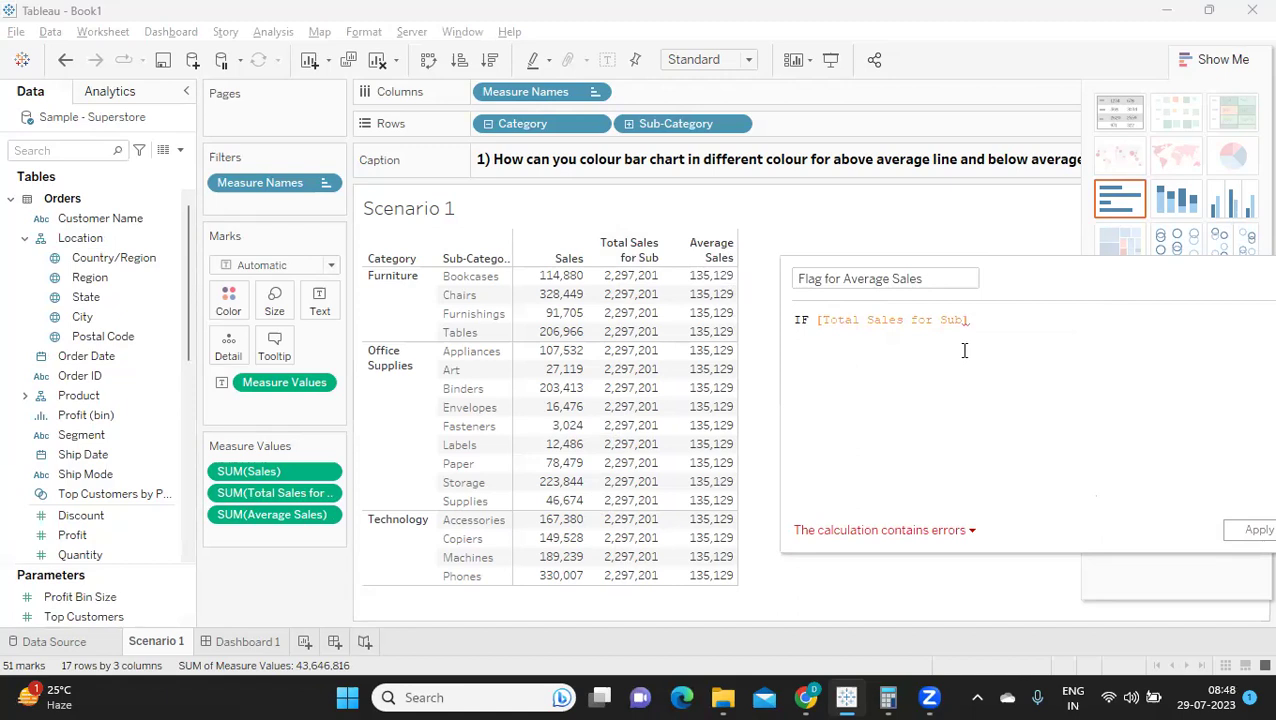
pyautogui.press('BackSpace')
pyautogui.press('BackSpace')
pyautogui.press('BackSpace')
pyautogui.press('BackSpace')
pyautogui.press('BackSpace')
pyautogui.press('BackSpace')
pyautogui.press('BackSpace')
pyautogui.press('BackSpace')
pyautogui.press('BackSpace')
pyautogui.press('BackSpace')
pyautogui.press('BackSpace')
pyautogui.press('BackSpace')
pyautogui.press('BackSpace')
pyautogui.press('BackSpace')
pyautogui.press('BackSpace')
pyautogui.press('BackSpace')
pyautogui.press('BackSpace')
pyautogui.press('BackSpace')
pyautogui.press('BackSpace')
pyautogui.press('BackSpace')
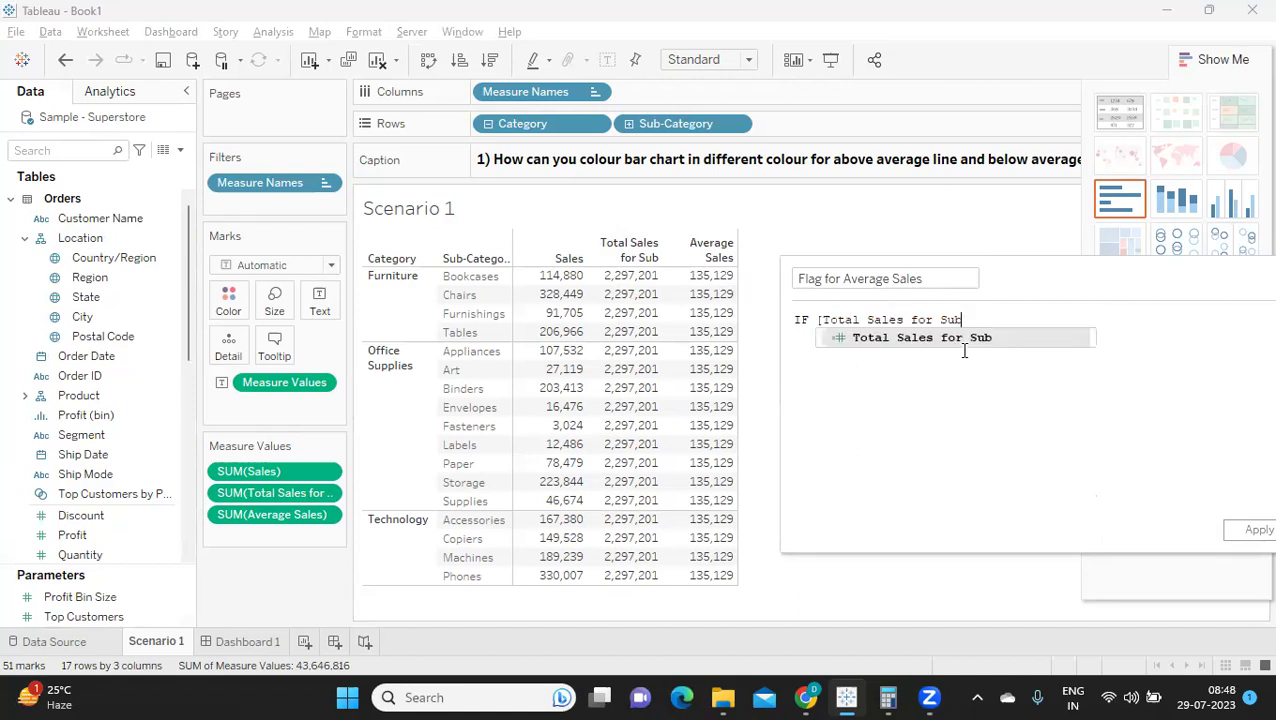
pyautogui.press('BackSpace')
pyautogui.press('BackSpace')
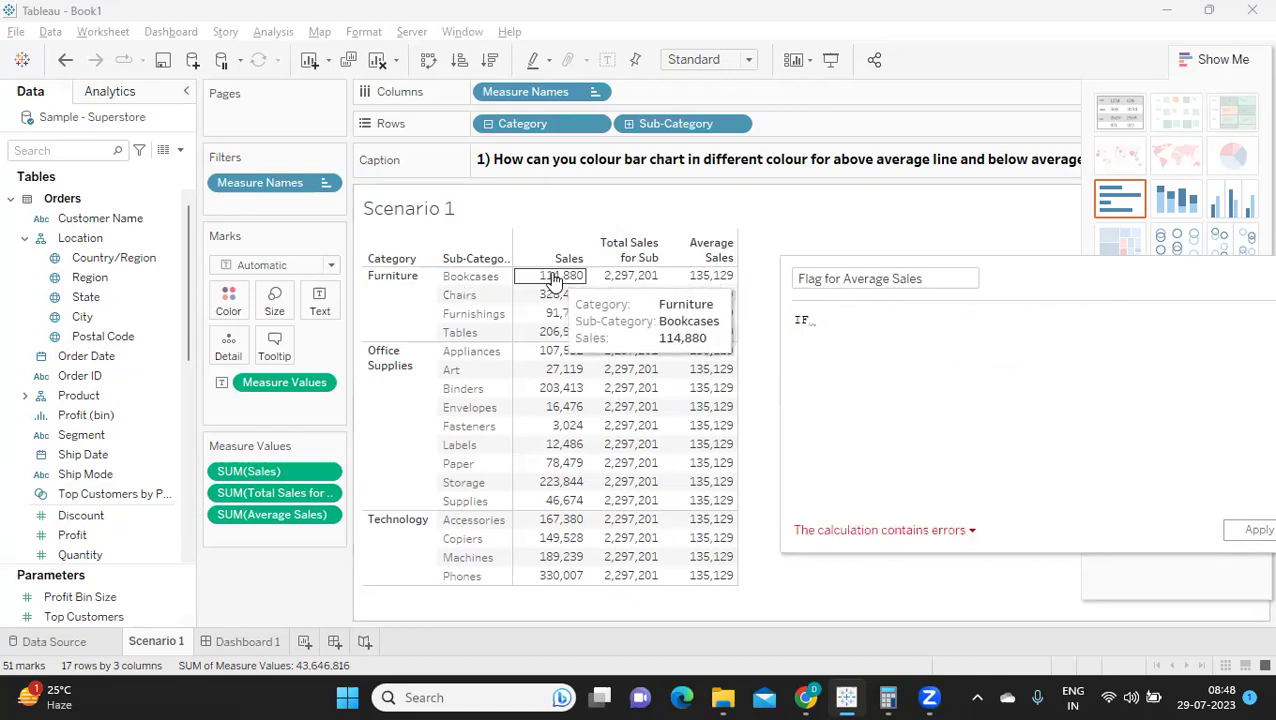
# - Enter the formula IF SUM([Sales])> [Average Sales] THEN "Above" ELSE "Below" END using autocomplete
pyautogui.write('SU')
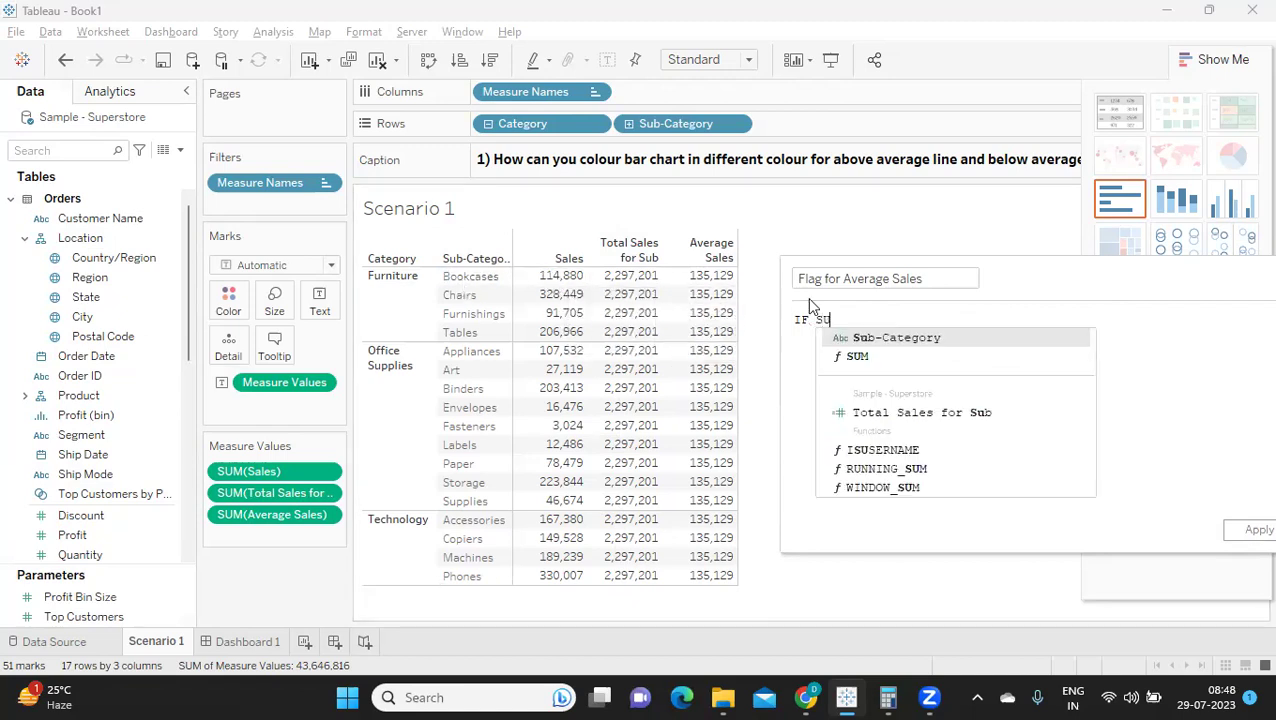
pyautogui.write('M([Sales')
pyautogui.press('Return')
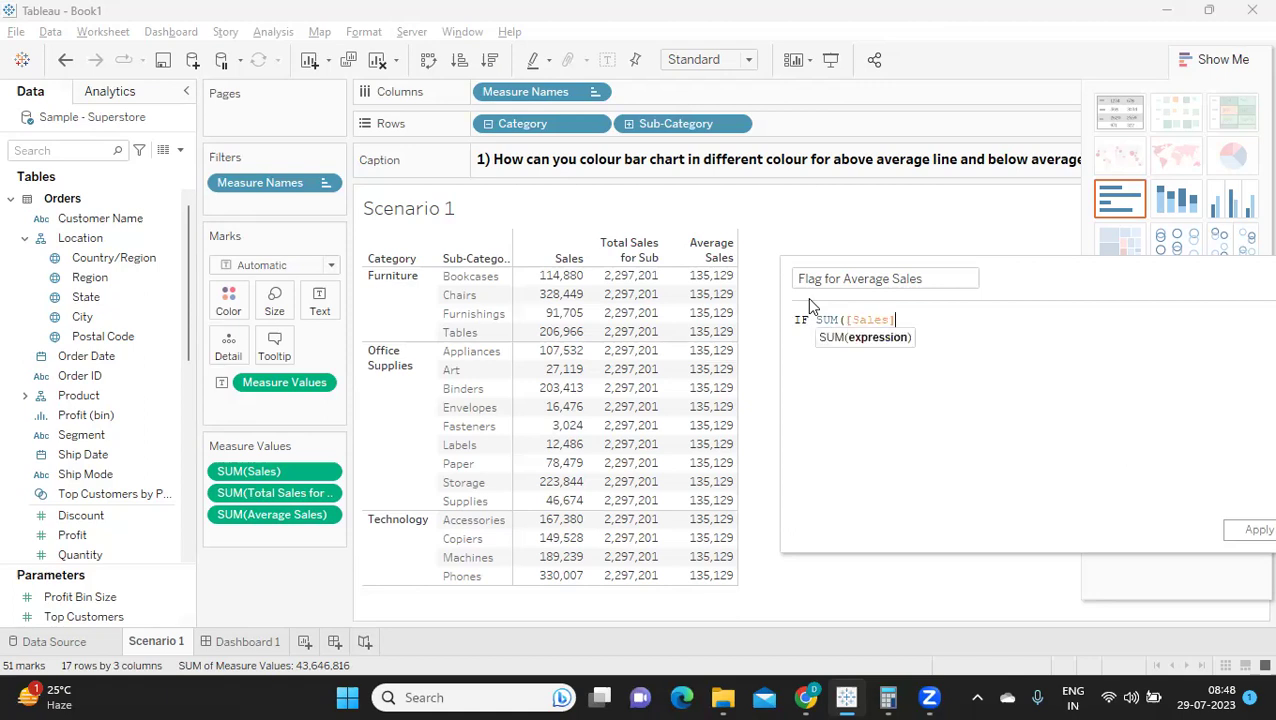
pyautogui.write(')> AV')
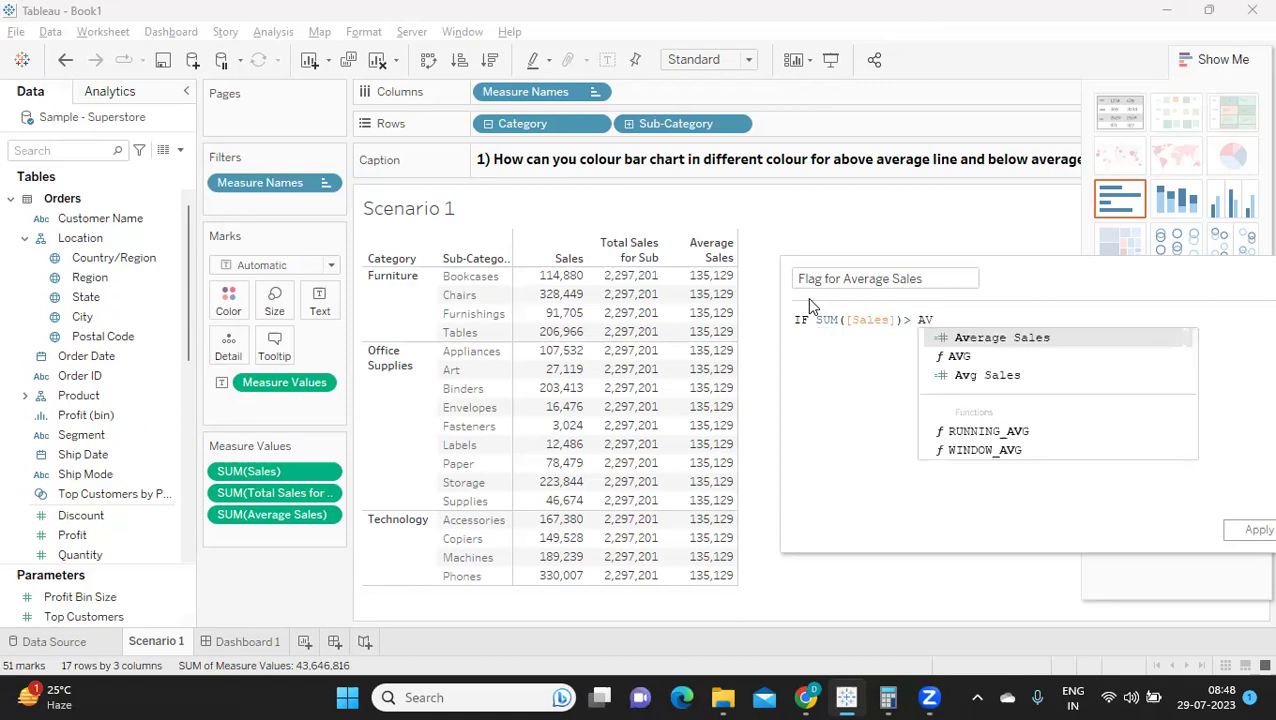
pyautogui.press('Return')
pyautogui.write('TH')
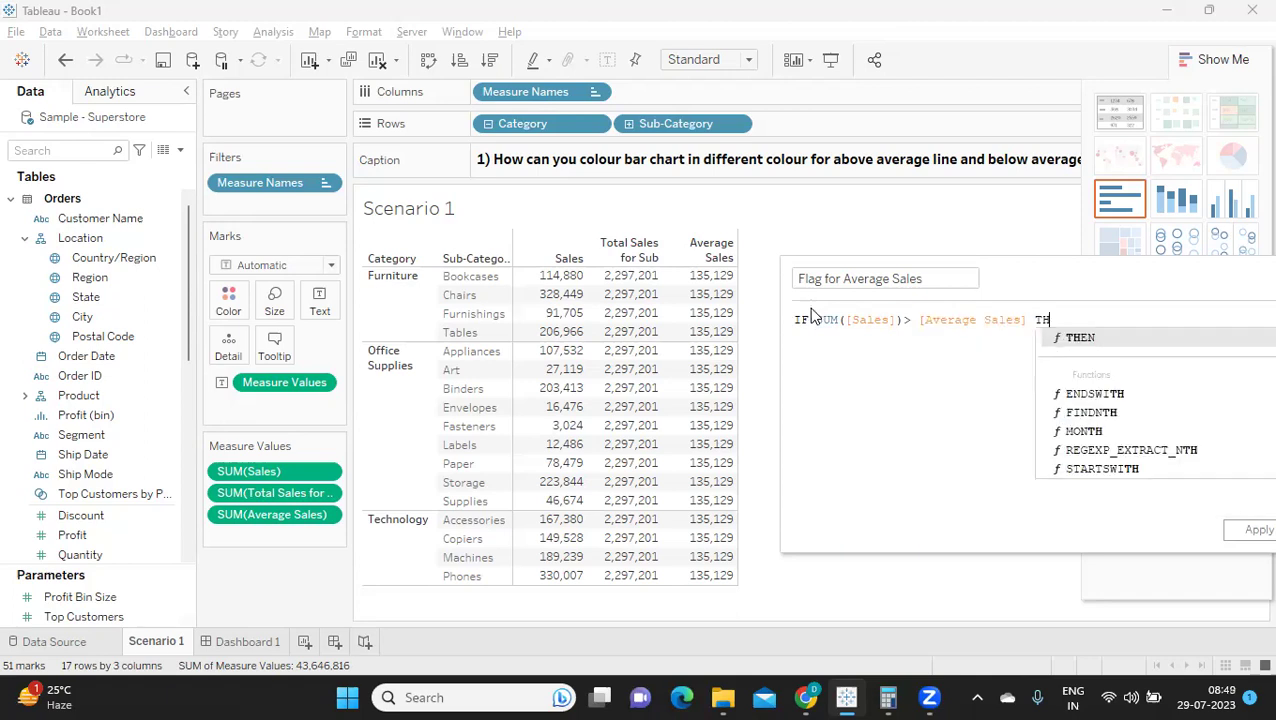
pyautogui.press('Return')
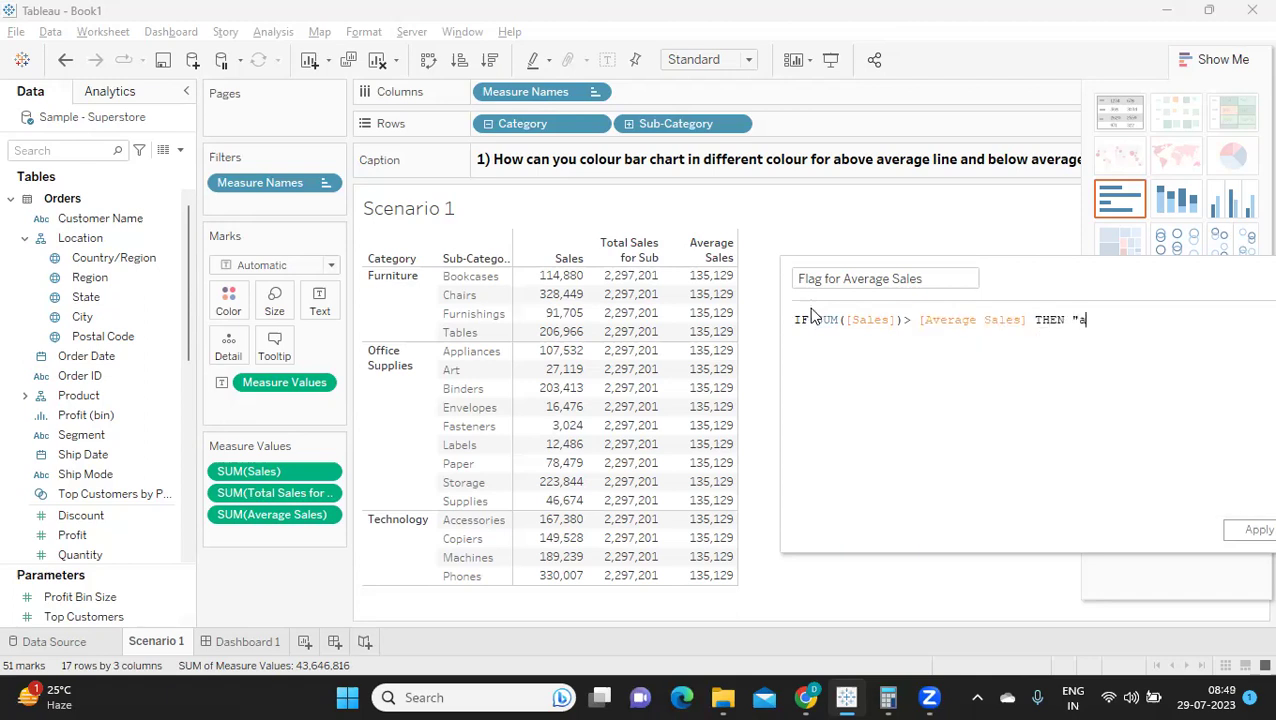
pyautogui.press('BackSpace')
pyautogui.write('Above')
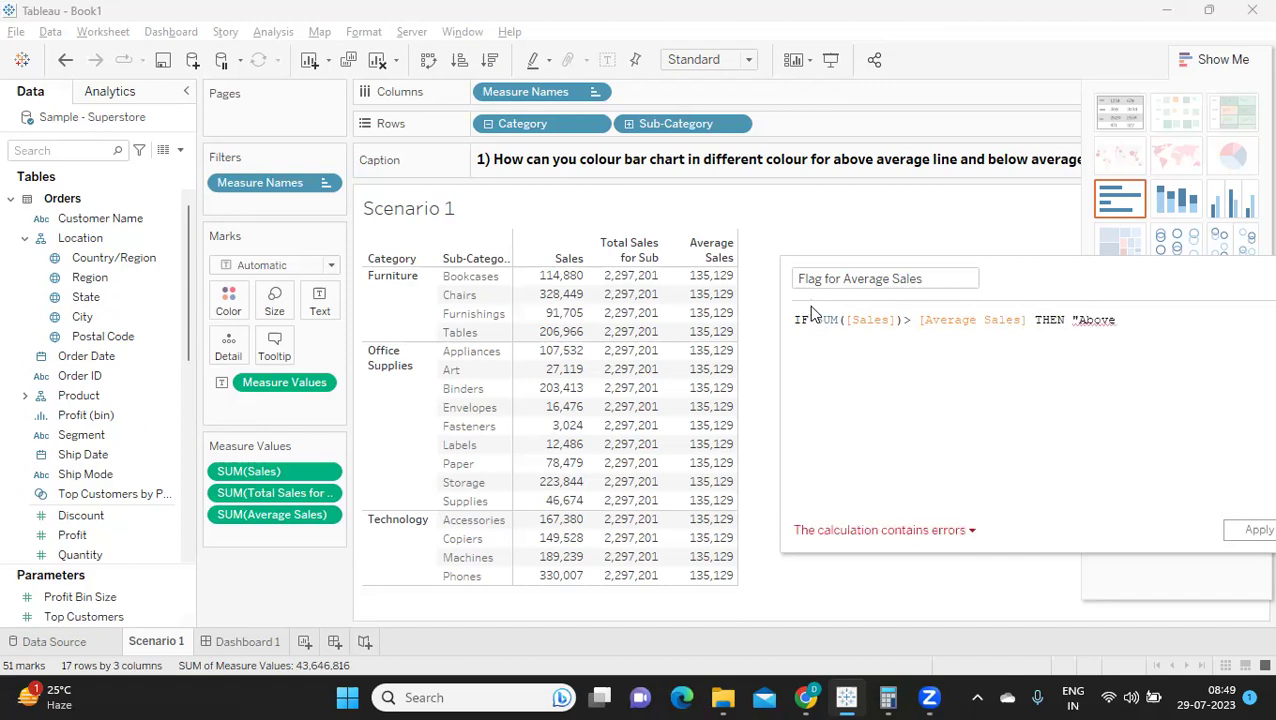
pyautogui.write('" ELSE ')
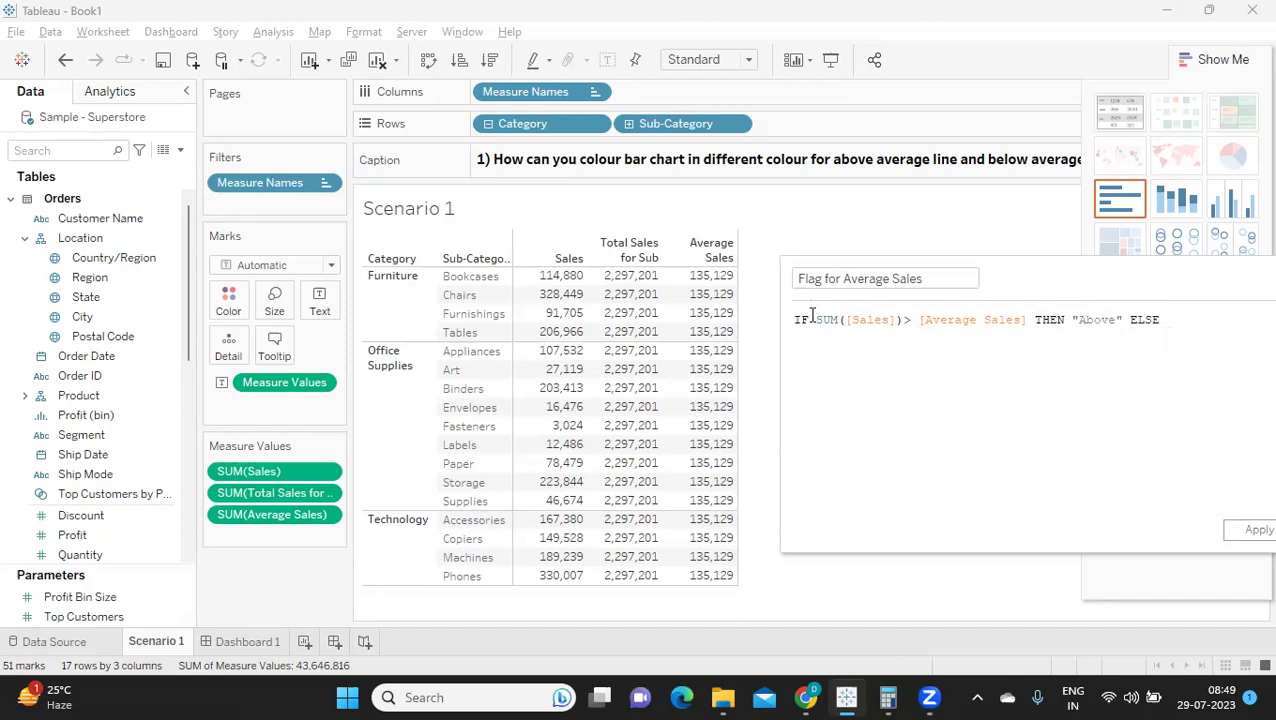
pyautogui.write('"Below')
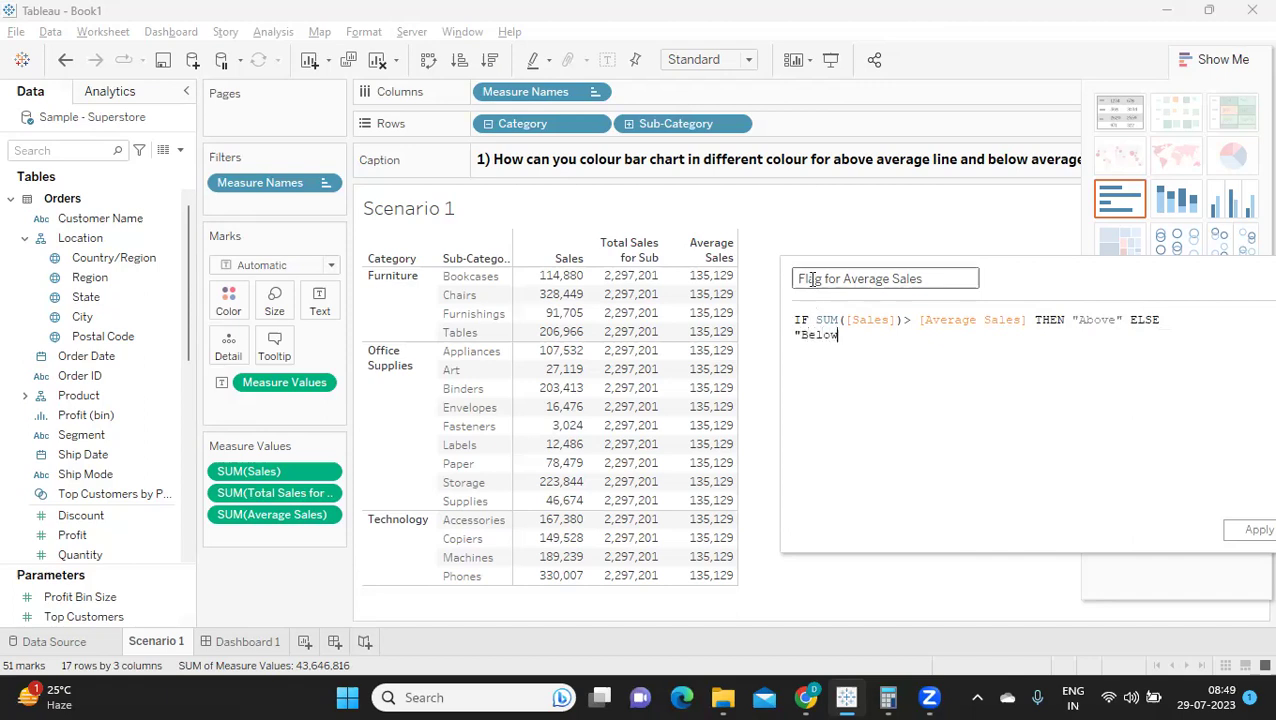
pyautogui.write('" END')
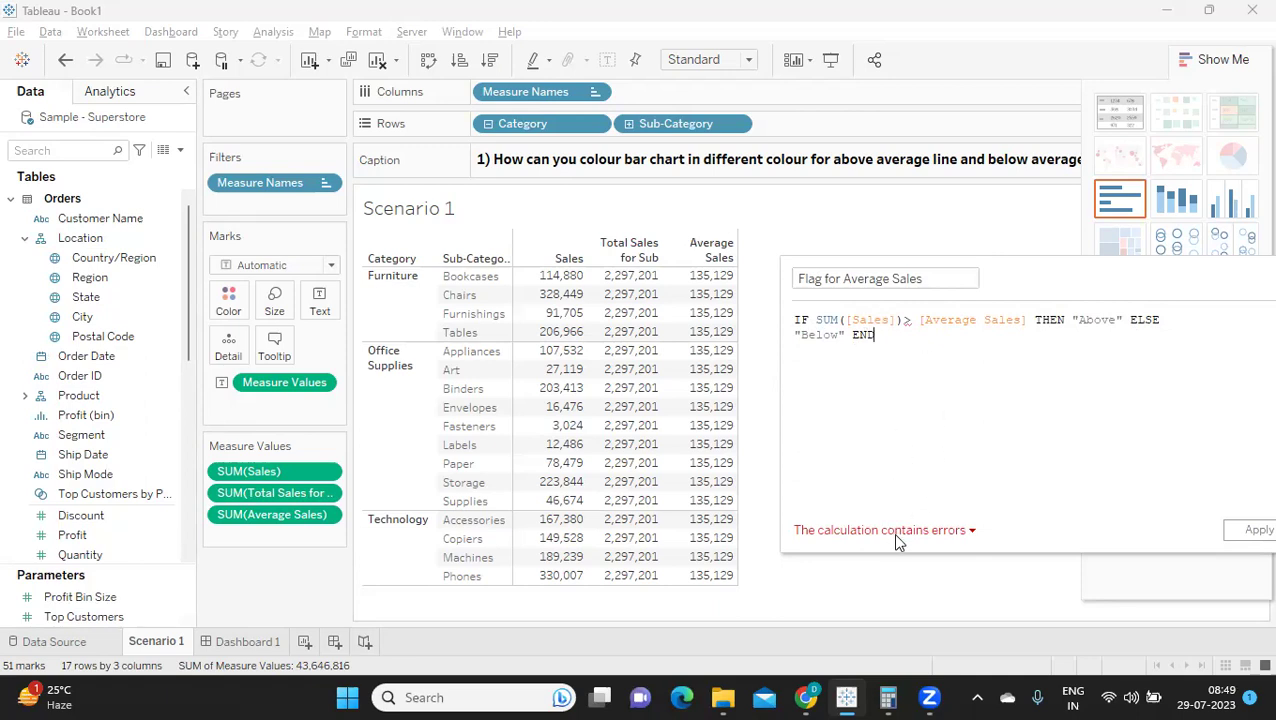
# - Check the calculation error, then wrap [Average Sales] in SUM() so both sides are aggregated
pyautogui.click(898, 535)
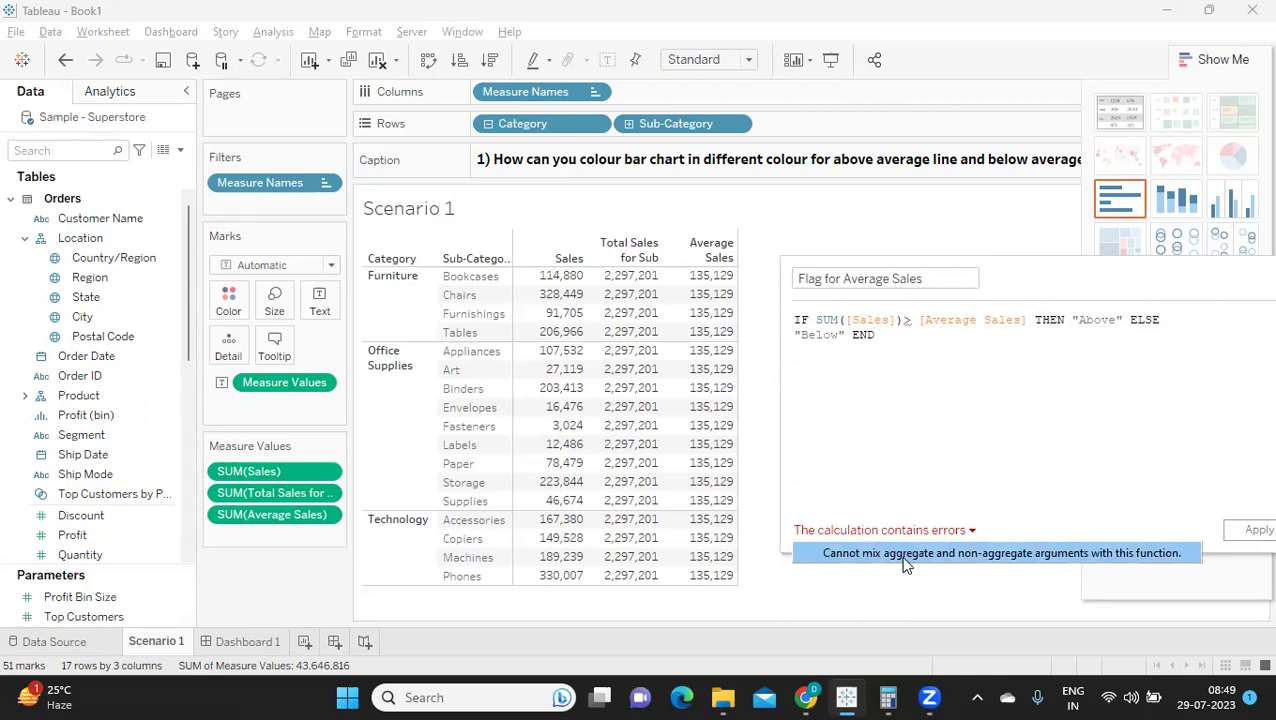
pyautogui.click(826, 335)
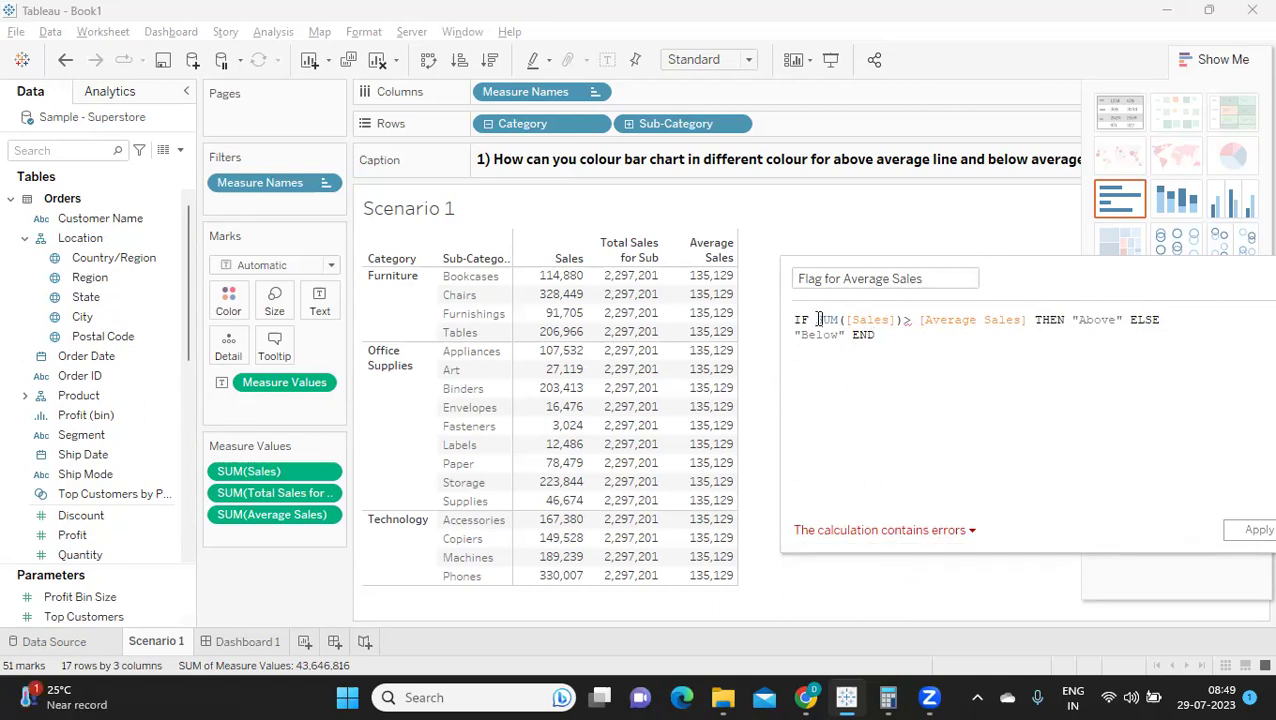
pyautogui.moveTo(814, 319); pyautogui.dragTo(830, 319)
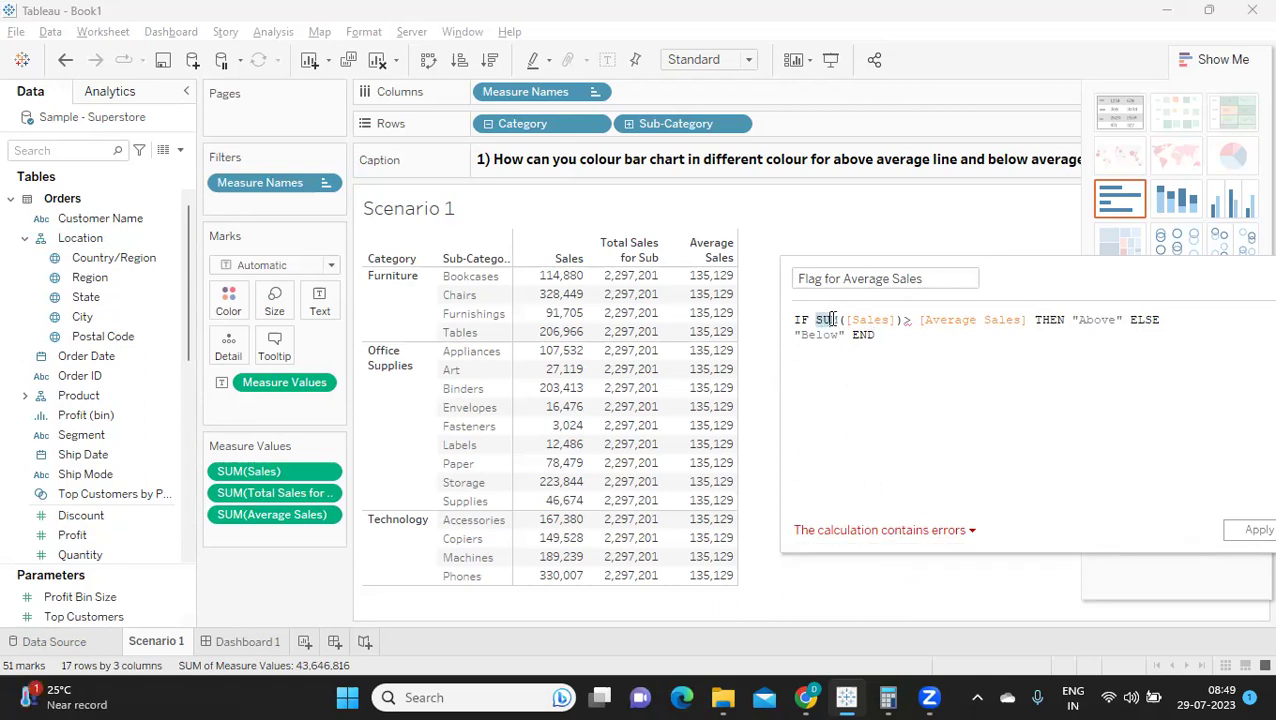
pyautogui.click(921, 320)
pyautogui.write('sum')
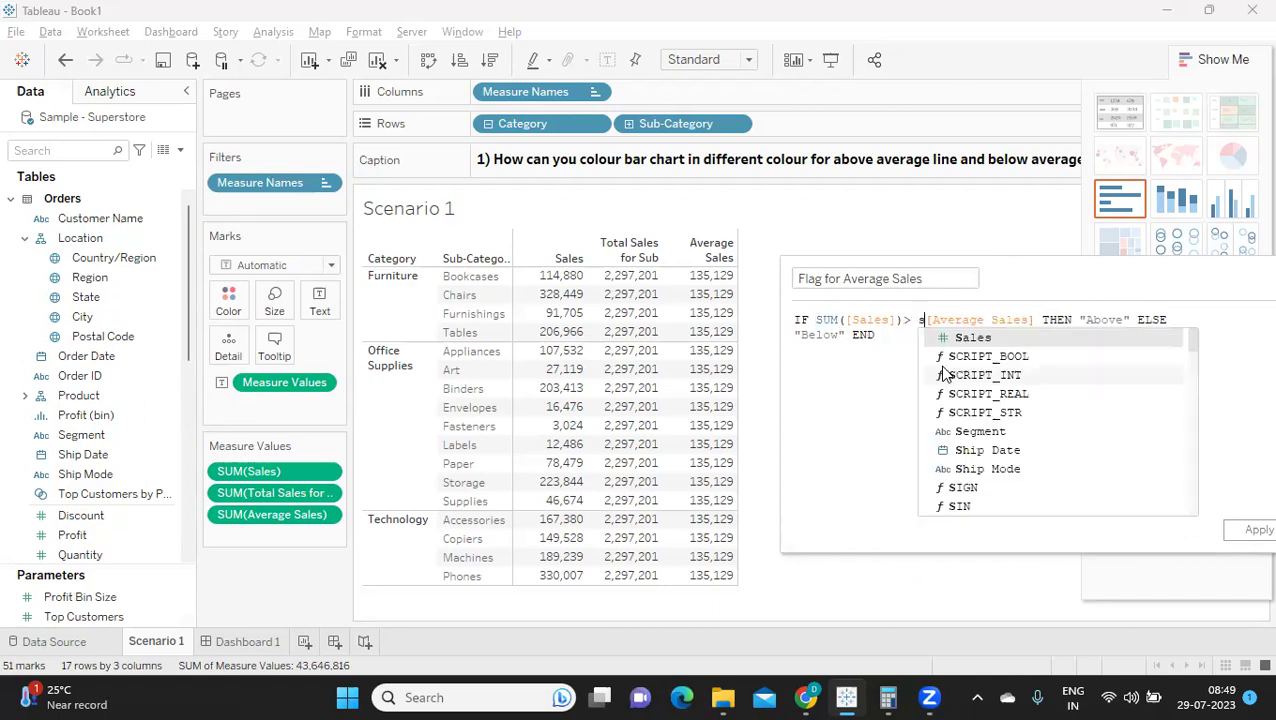
pyautogui.click(959, 339)
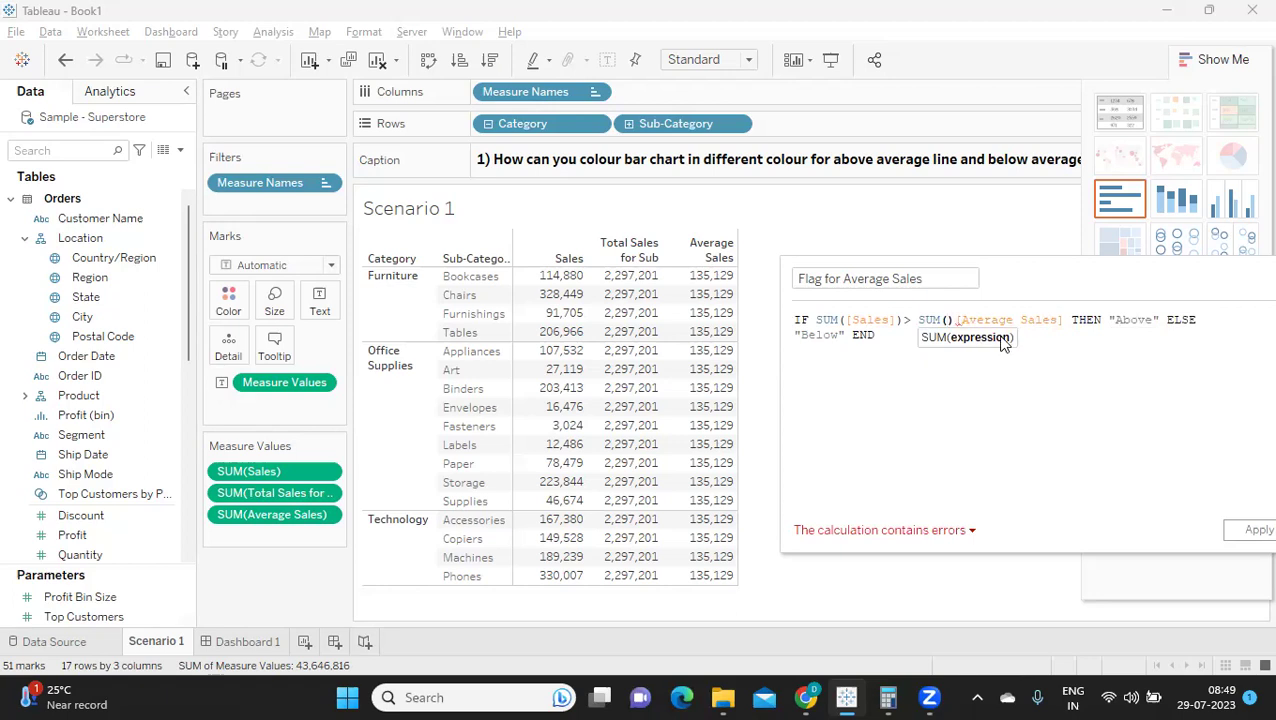
pyautogui.press('Delete')
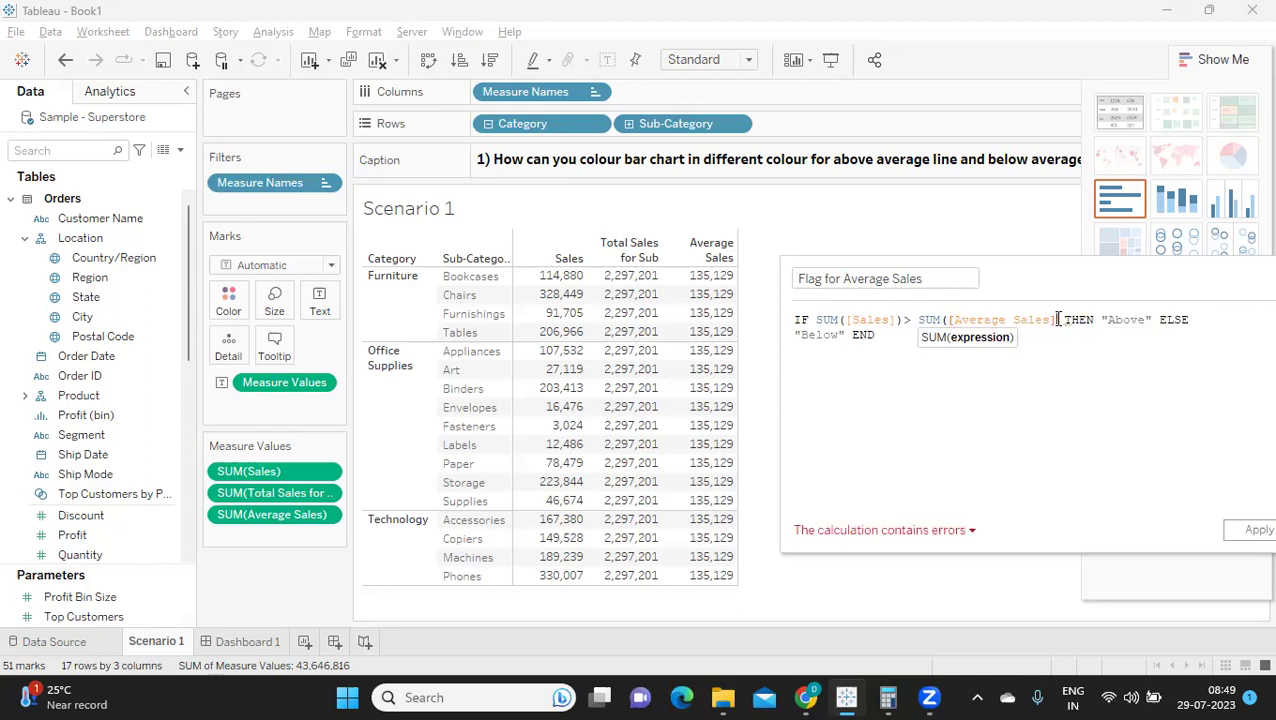
pyautogui.click(1058, 320)
# - Apply the valid flag calculation, add Flag for Average Sales as a table column, and close the editor
pyautogui.write(')')
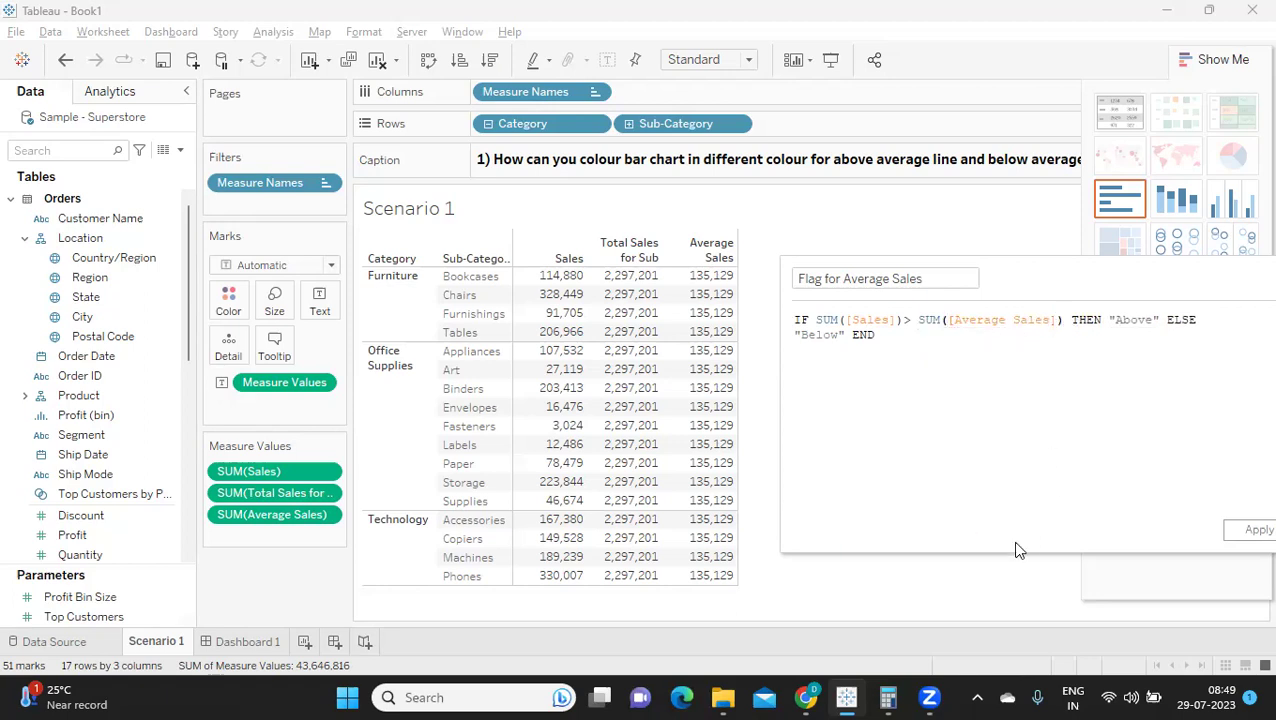
pyautogui.click(1249, 532)
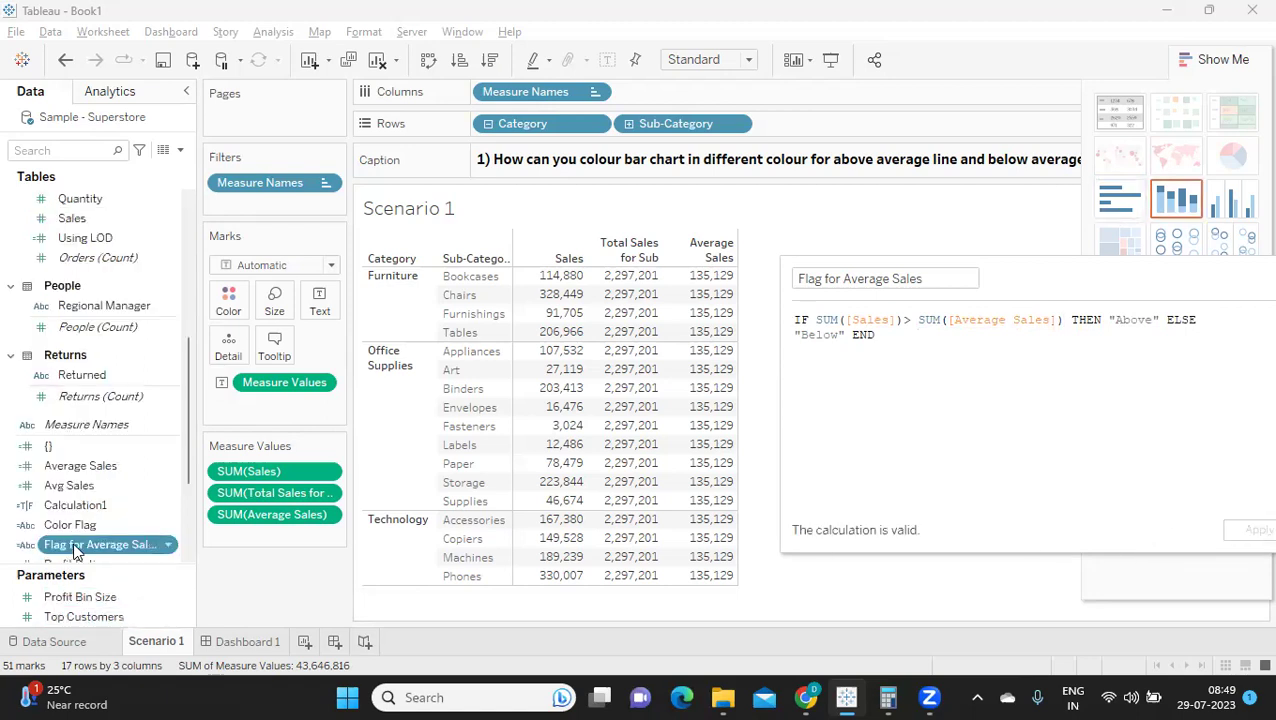
pyautogui.moveTo(100, 544); pyautogui.dragTo(240, 534)
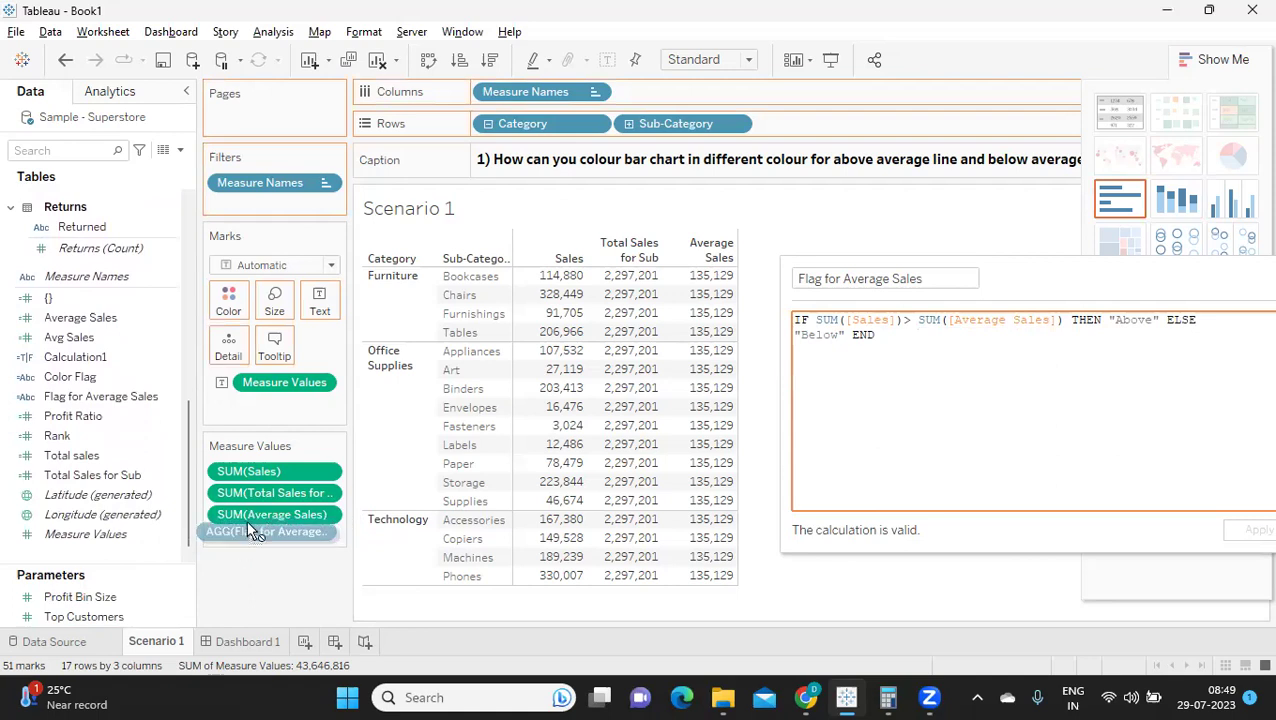
pyautogui.moveTo(372, 437); pyautogui.dragTo(815, 124)
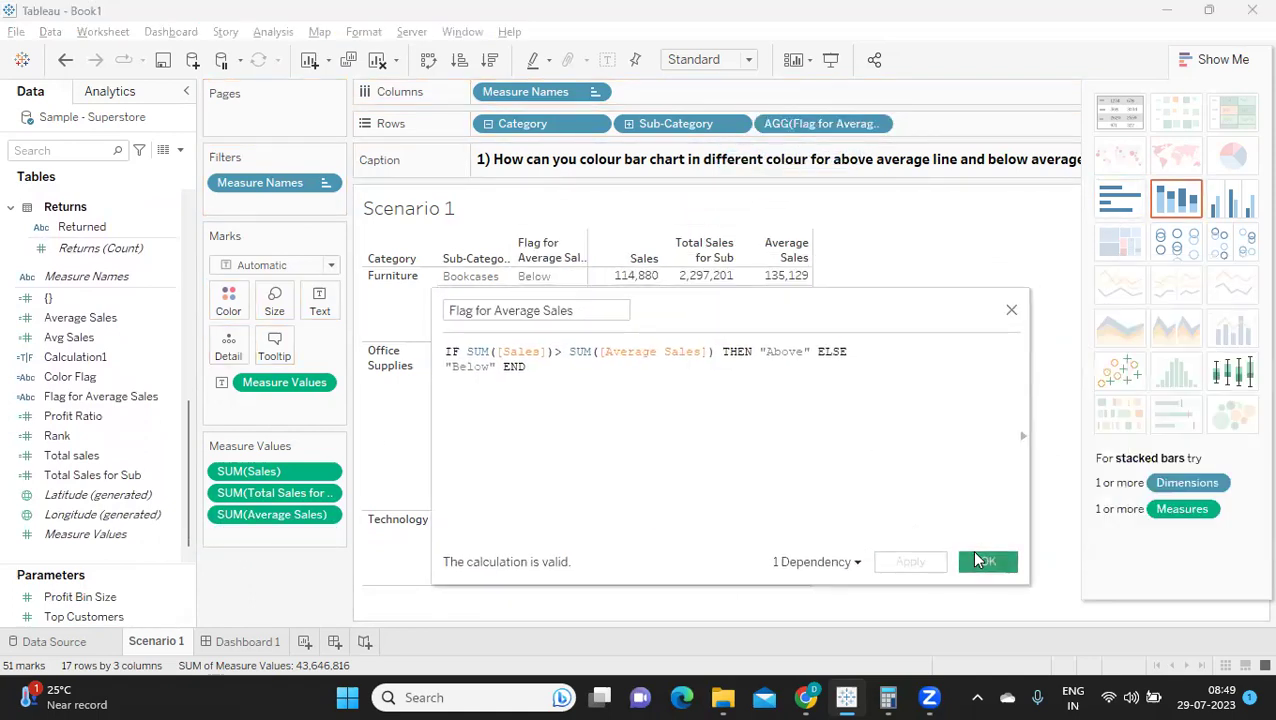
pyautogui.click(978, 556)
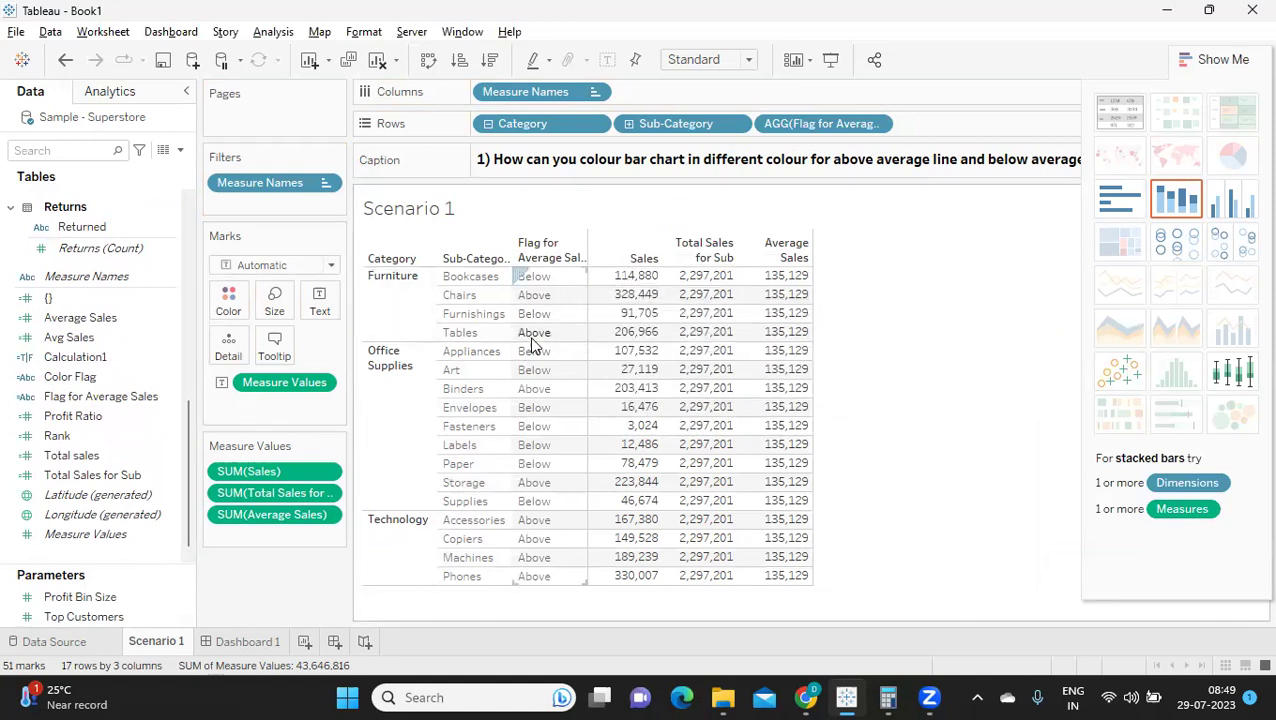
# - Find Flag for Average Sales via search 'Fl', put it on Color, and remove SUM(Total Sales for Sub)
pyautogui.moveTo(614, 341)
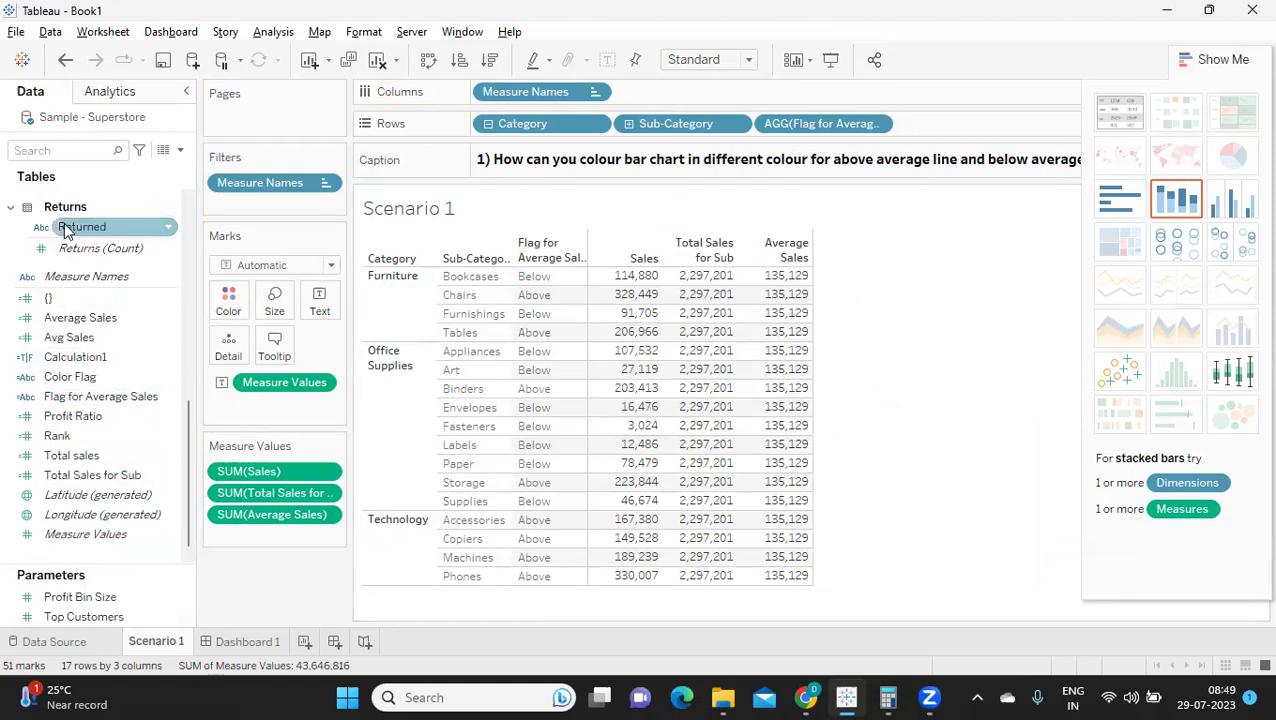
pyautogui.click(84, 151)
pyautogui.write('ab')
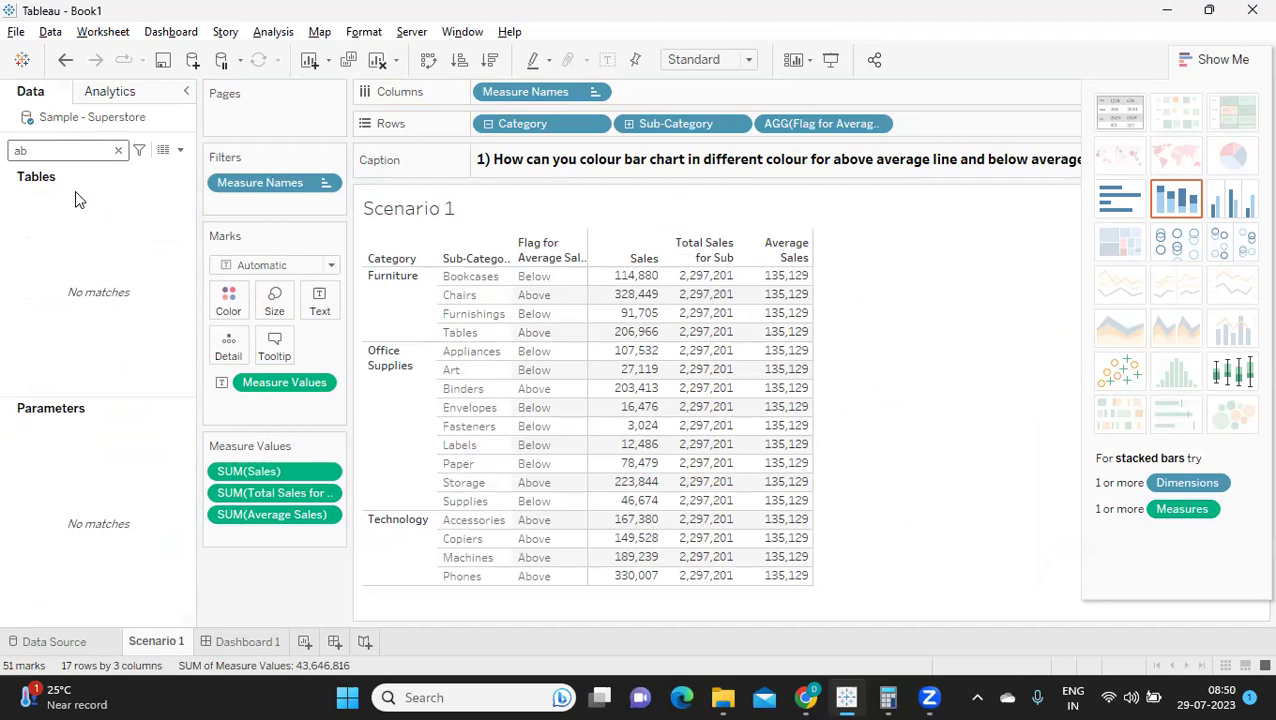
pyautogui.press('BackSpace')
pyautogui.press('BackSpace')
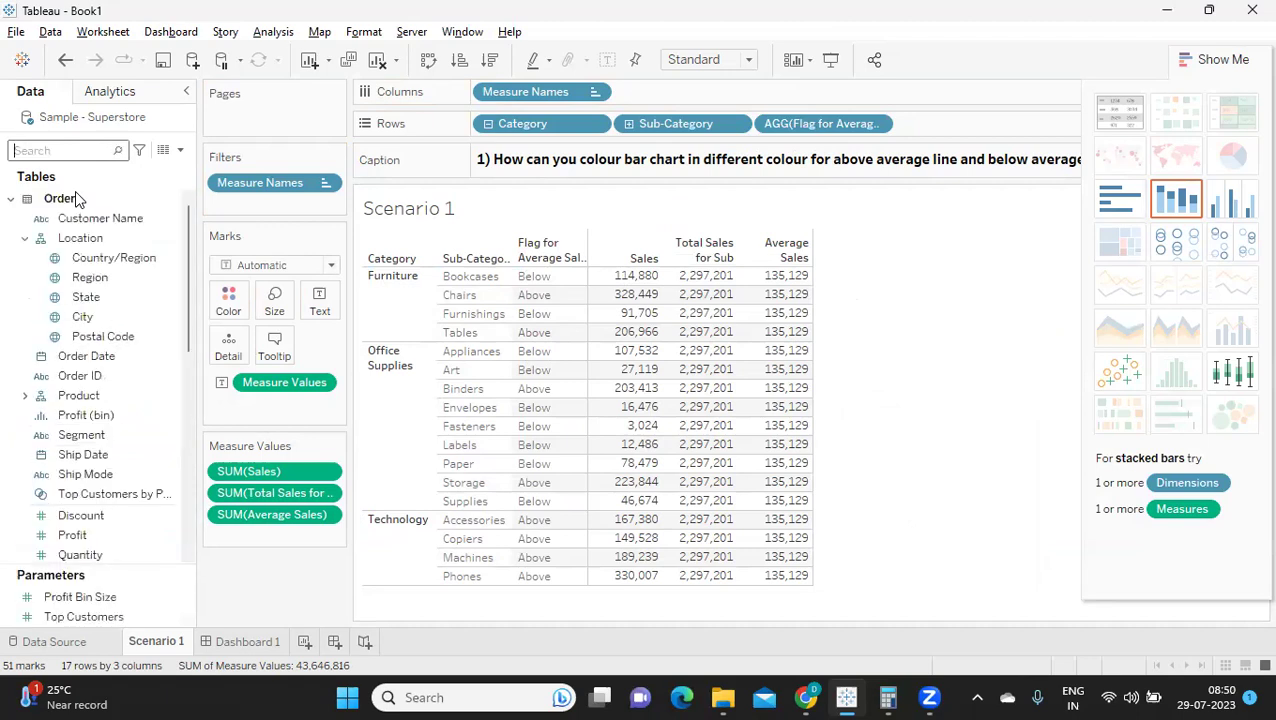
pyautogui.write('Fl')
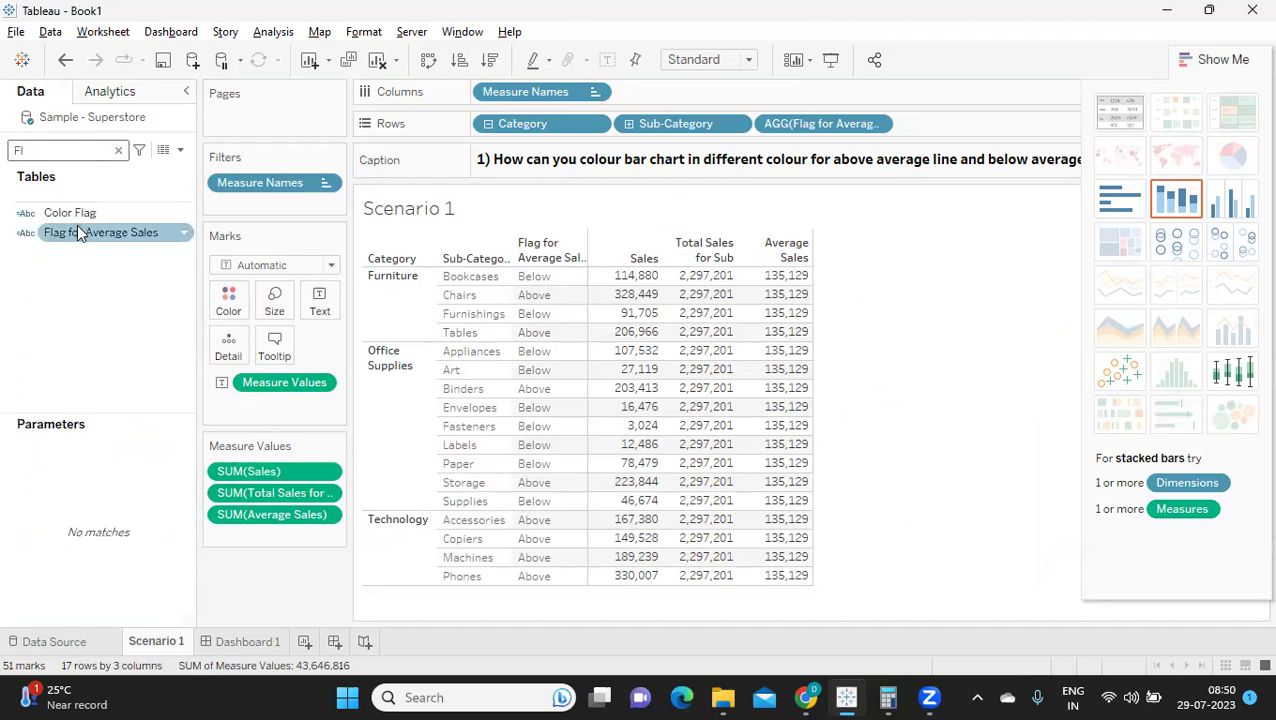
pyautogui.moveTo(84, 242); pyautogui.dragTo(228, 300)
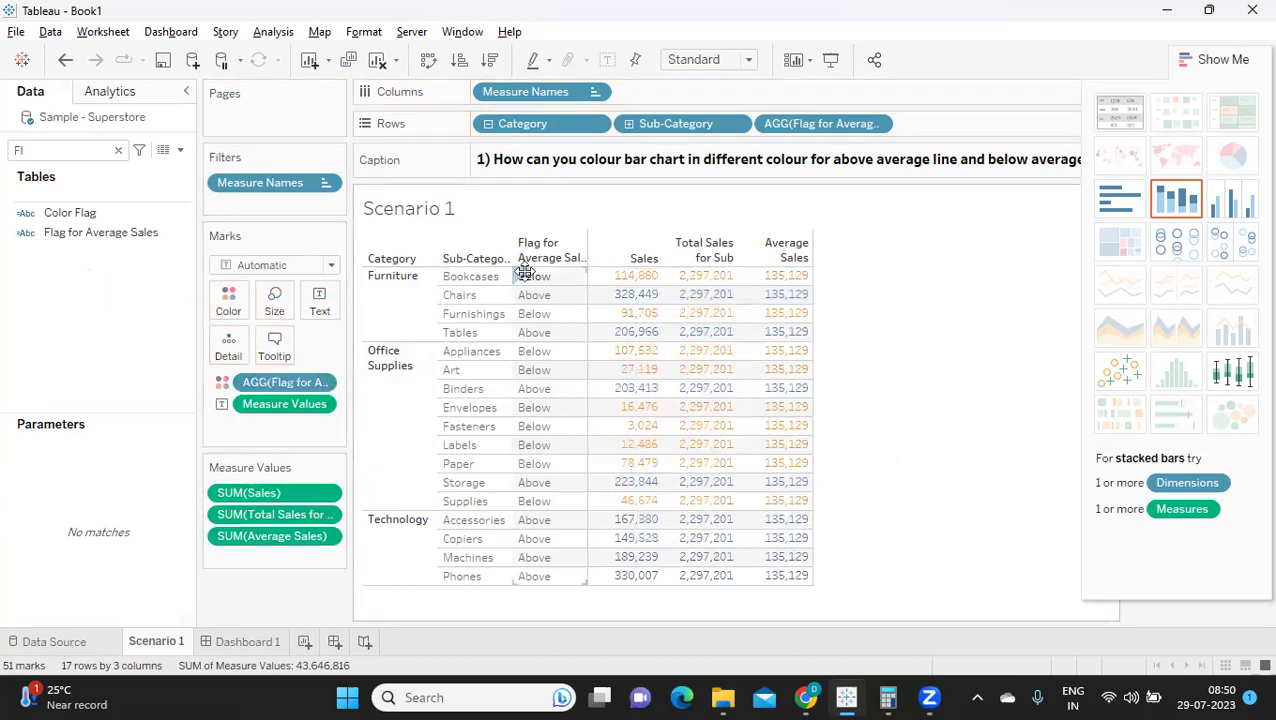
pyautogui.moveTo(256, 512); pyautogui.dragTo(246, 603)
# - Remove SUM(Average Sales) from Measure Values and switch to horizontal bars in Show Me
pyautogui.moveTo(268, 530); pyautogui.dragTo(268, 567)
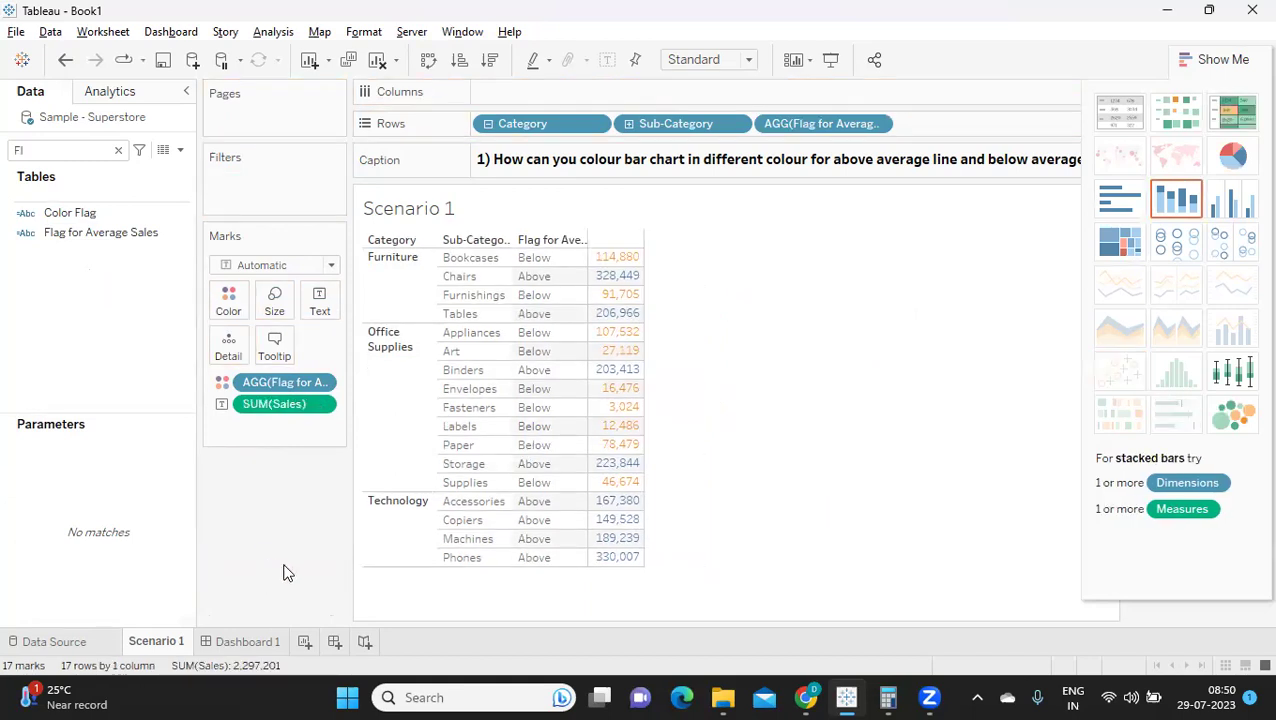
pyautogui.click(1101, 196)
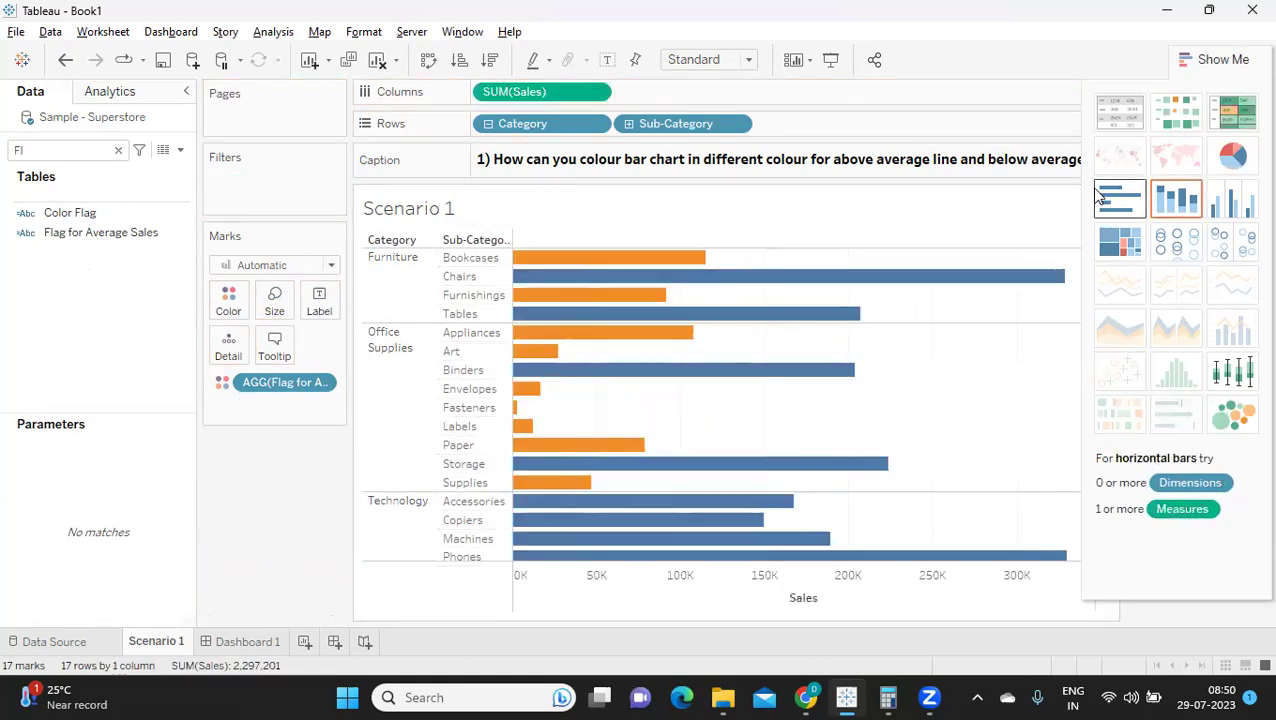